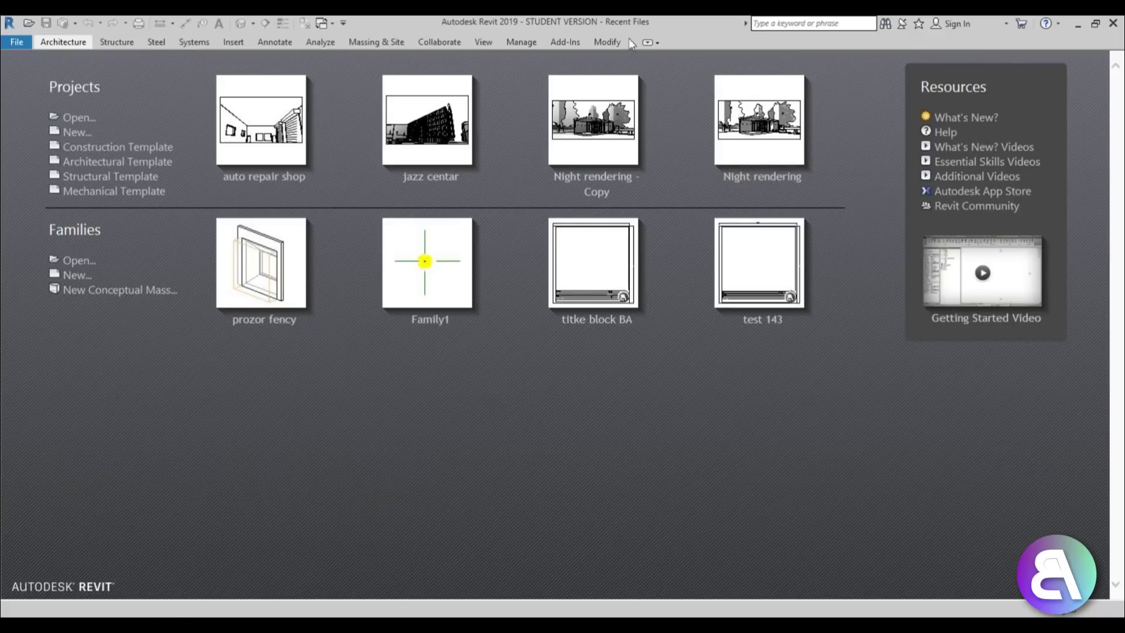
# - Create a new project from the Architectural Template
pyautogui.click(162, 165)
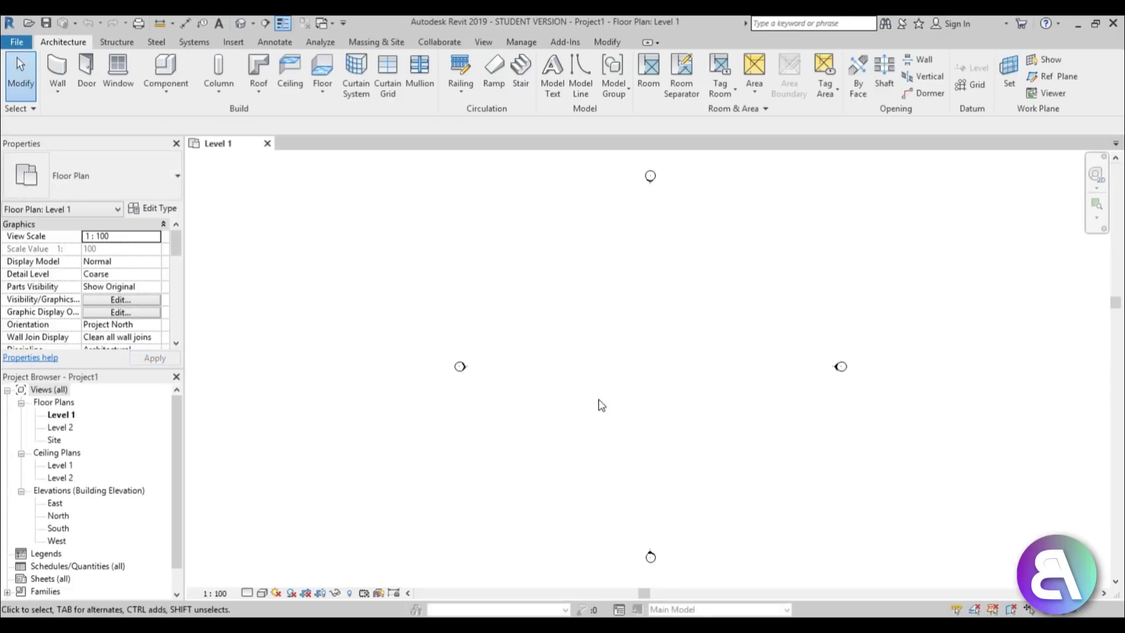
pyautogui.moveTo(599, 401); pyautogui.dragTo(510, 399, button='middle')
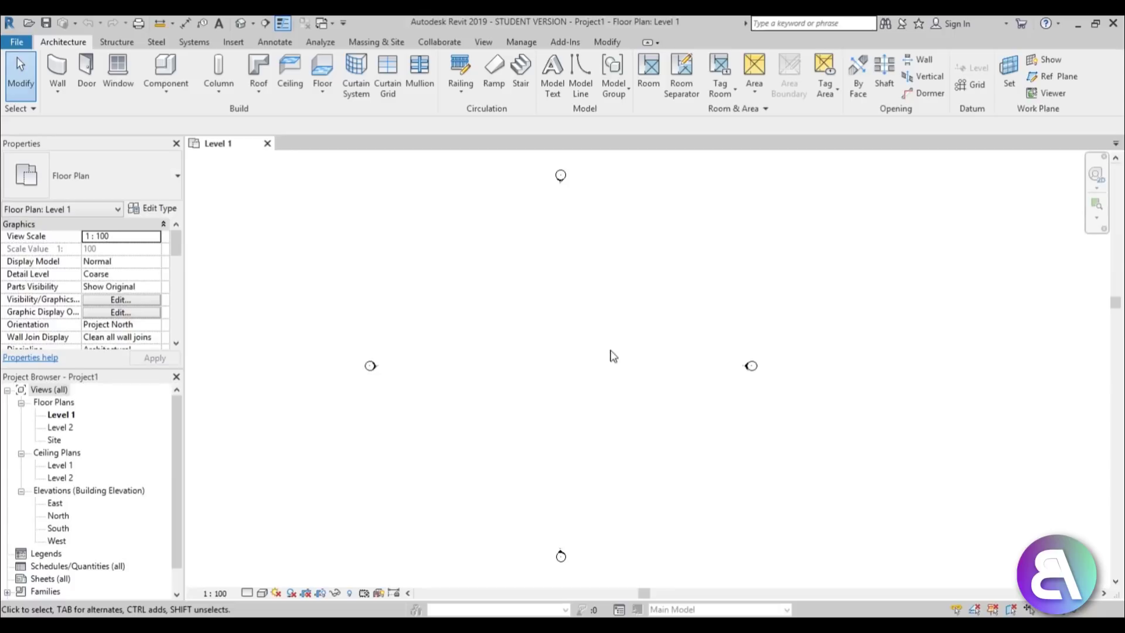
pyautogui.moveTo(602, 385); pyautogui.dragTo(591, 385, button='middle')
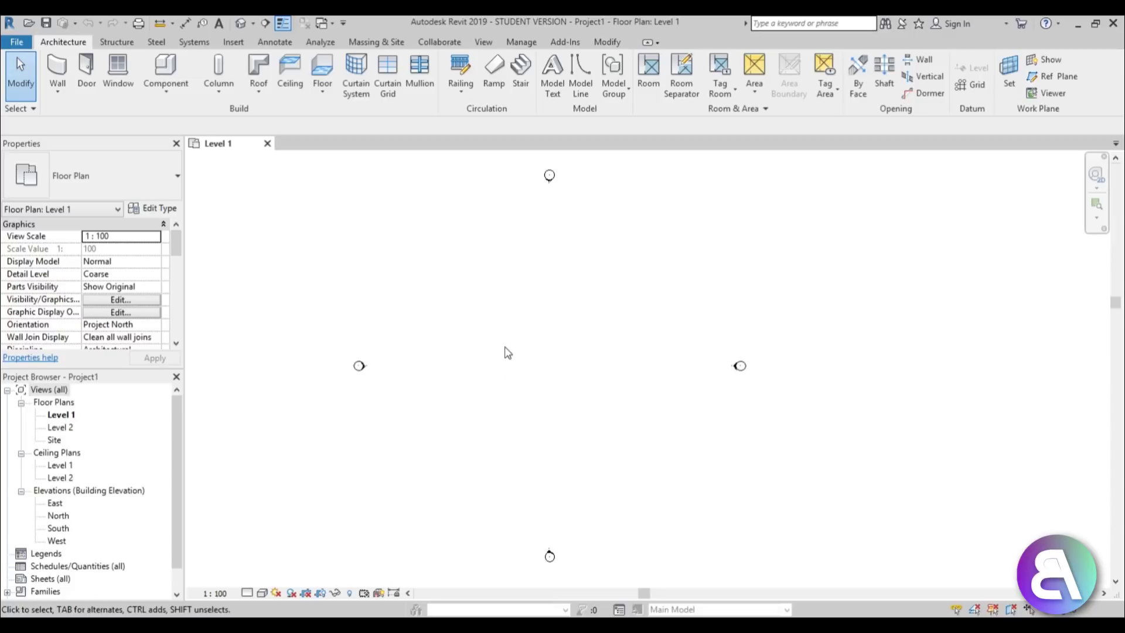
pyautogui.moveTo(506, 337); pyautogui.dragTo(501, 337, button='middle')
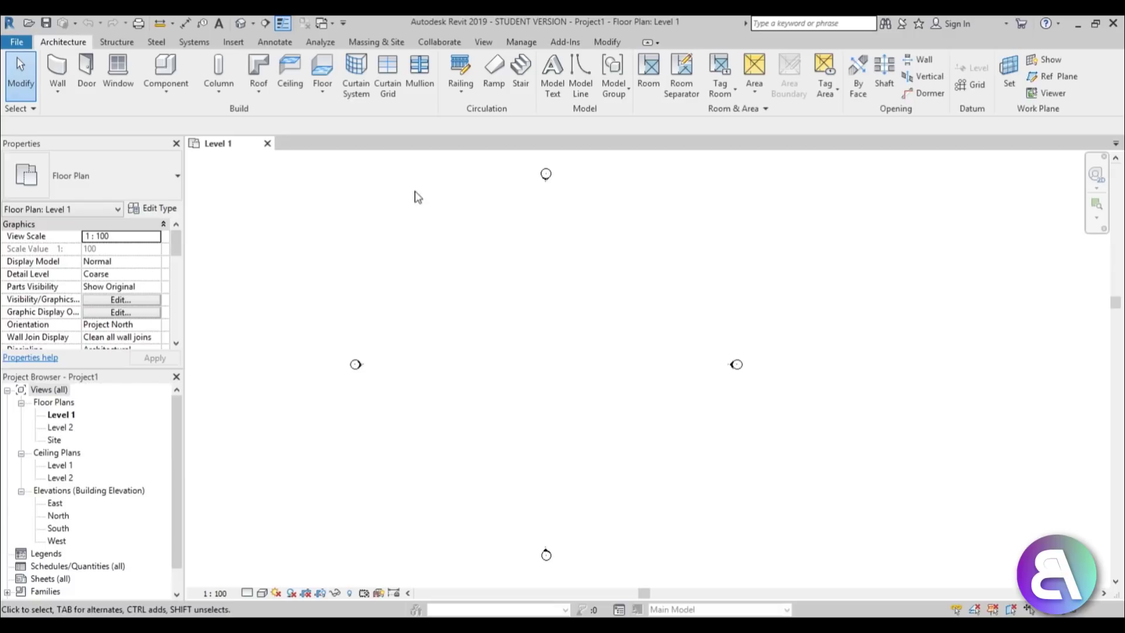
pyautogui.moveTo(476, 326); pyautogui.dragTo(478, 324, button='middle')
# - Start a floor boundary sketch on Level 1 using the Generic 300mm floor type
pyautogui.click(322, 67)
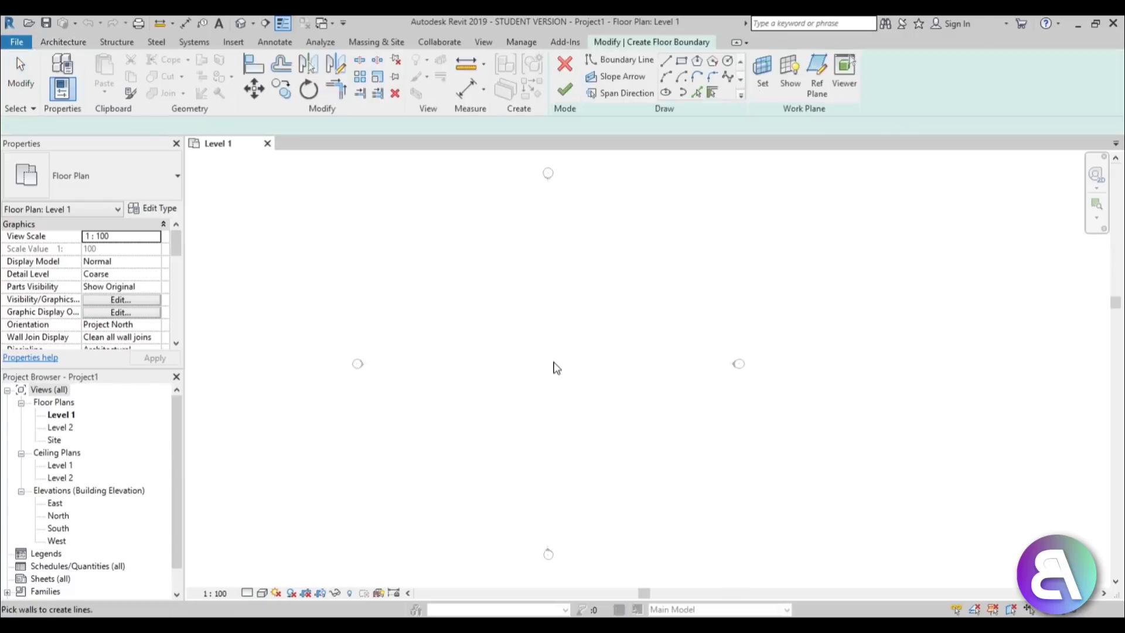
pyautogui.click(130, 183)
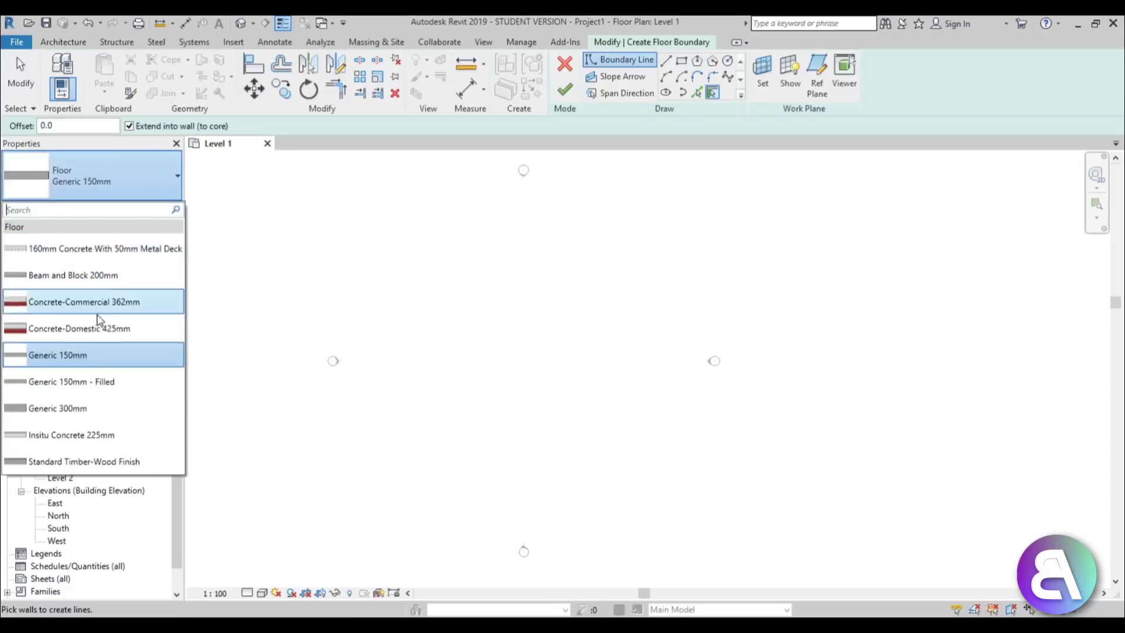
pyautogui.click(102, 409)
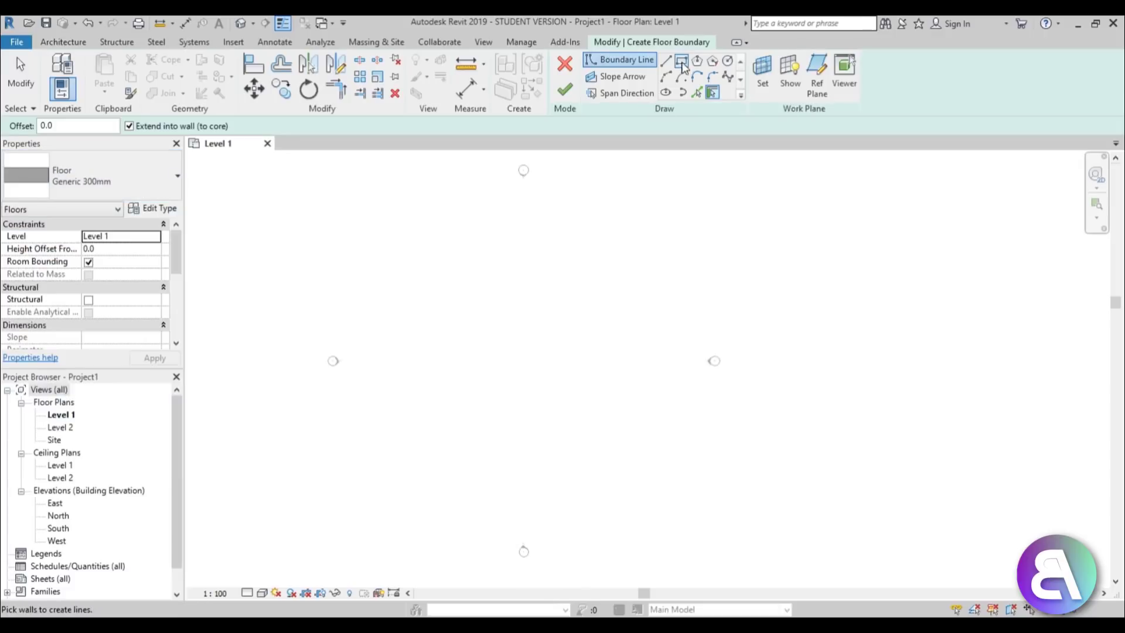
# - Set the project's length units to meters
pyautogui.press('u')
pyautogui.press('n')
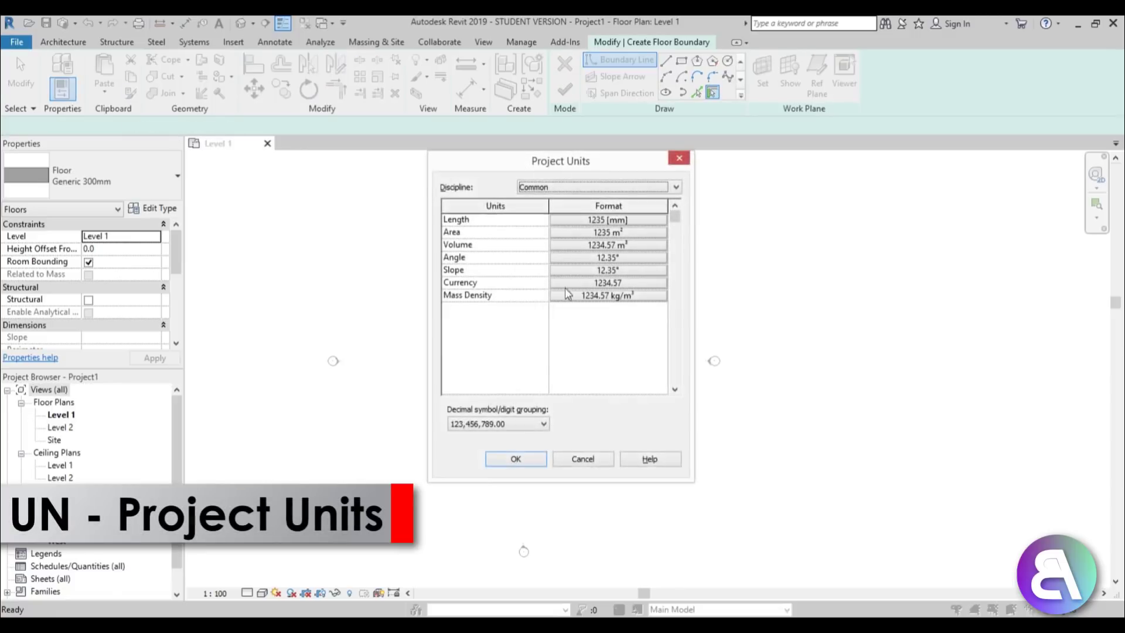
pyautogui.click(597, 220)
pyautogui.click(602, 245)
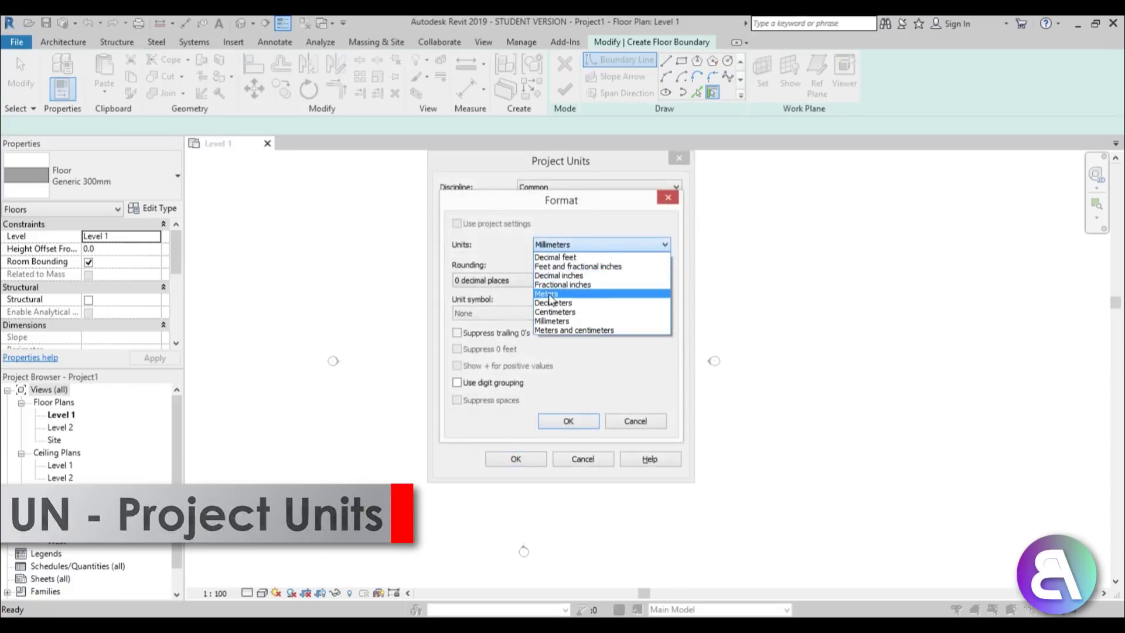
pyautogui.click(586, 284)
pyautogui.click(569, 420)
pyautogui.click(515, 459)
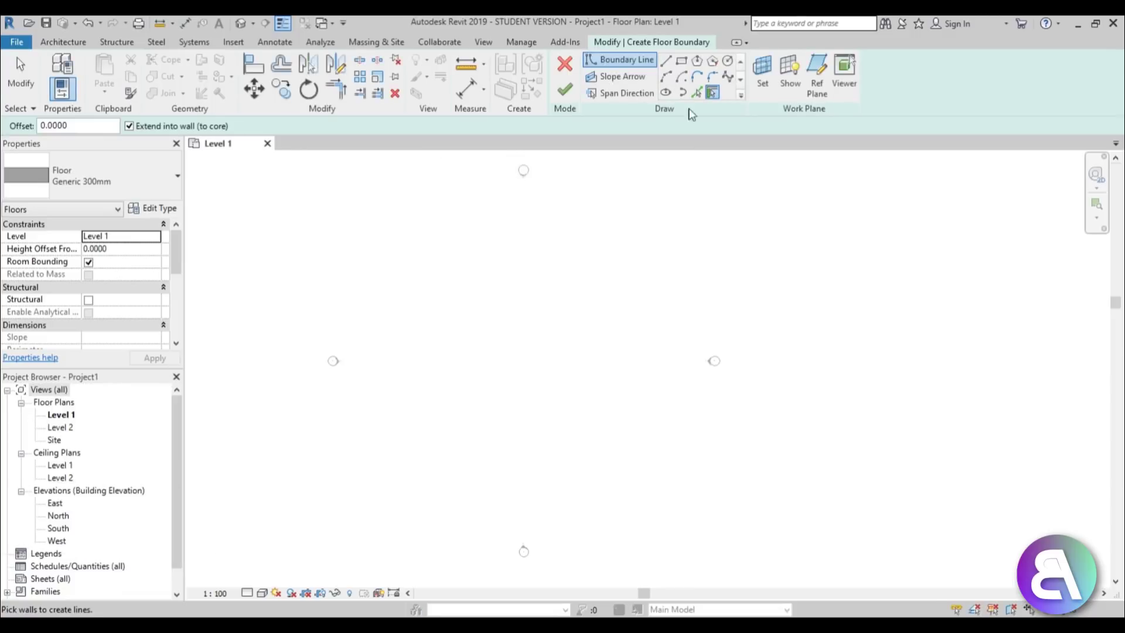
# - Sketch a rectangular floor boundary about 11 m wide and 10 m high between the elevation markers
pyautogui.click(681, 60)
pyautogui.click(478, 397)
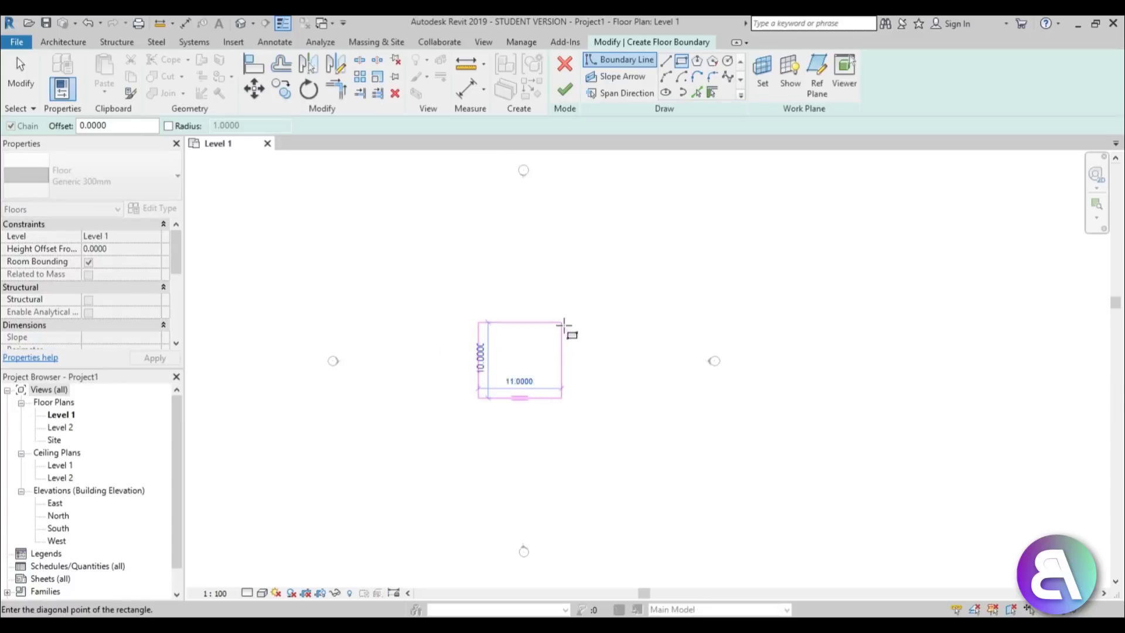
pyautogui.click(561, 323)
pyautogui.press('Escape')
pyautogui.press('Escape')
# - Set the floor boundary's width to 10 m and finish the floor
pyautogui.click(561, 380)
pyautogui.click(518, 414)
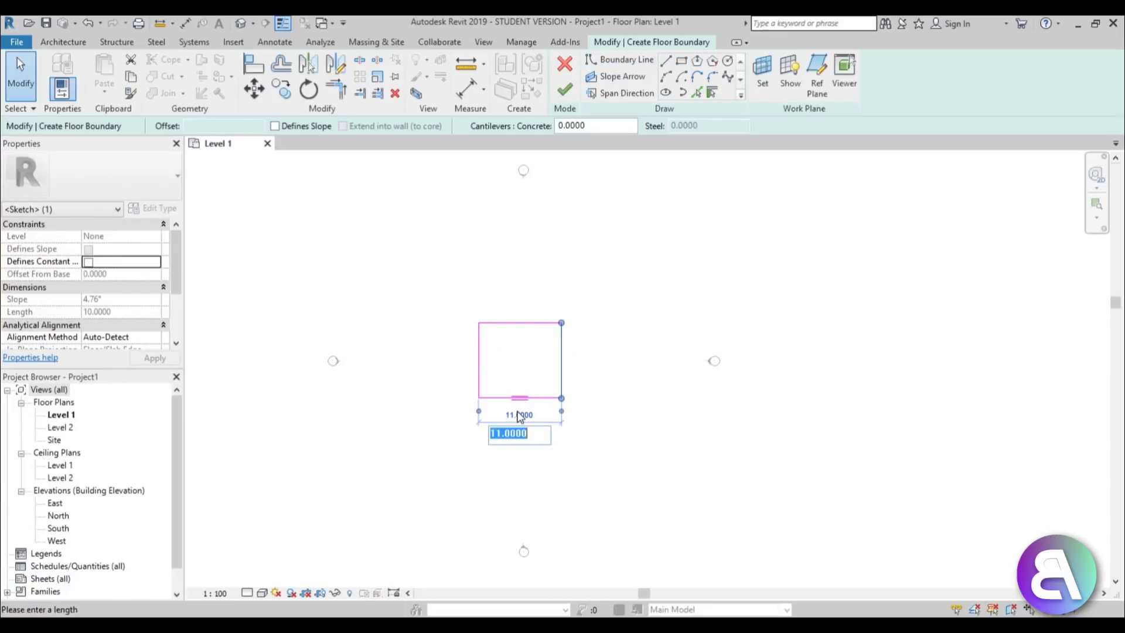
pyautogui.write('10')
pyautogui.press('Return')
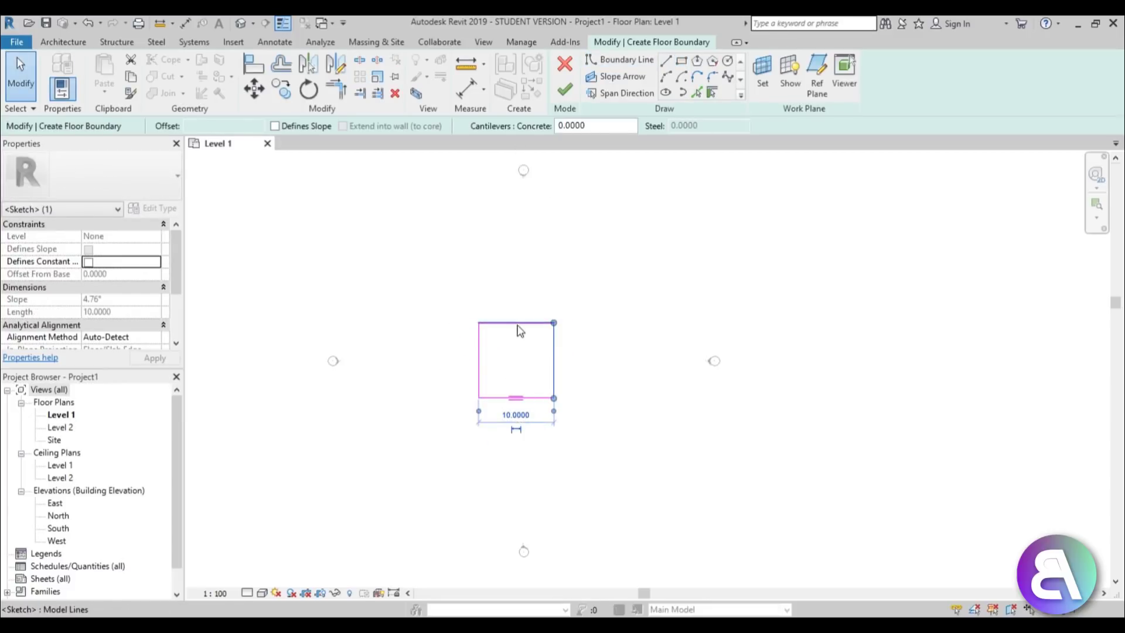
pyautogui.press('Escape')
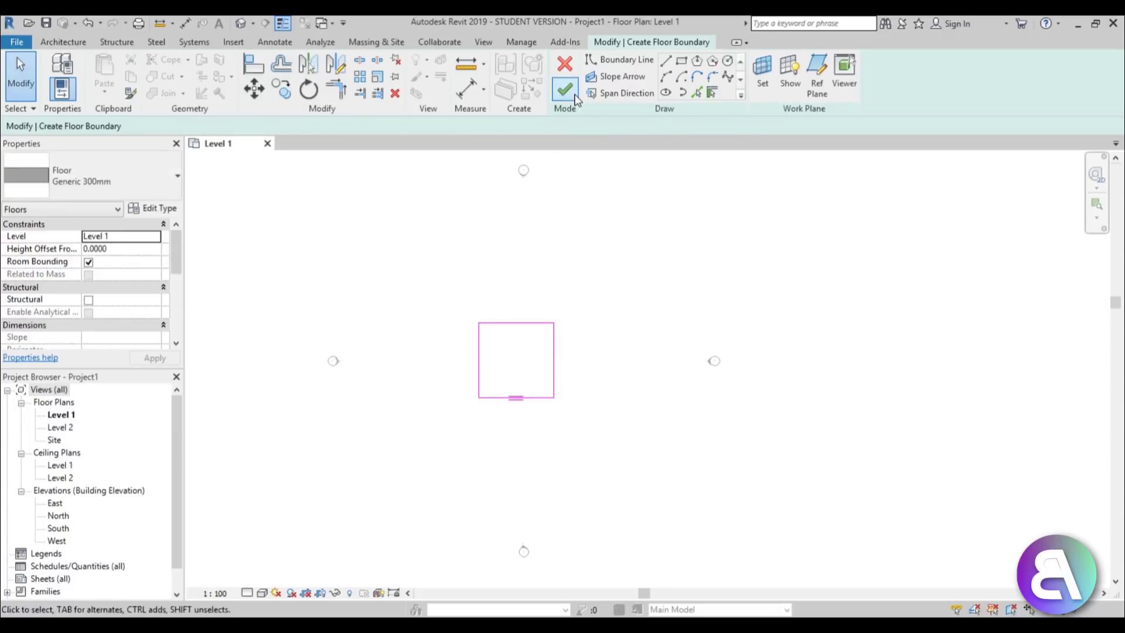
pyautogui.click(564, 91)
# - Show the model in the default 3D view and paste a copy of the floor aligned to Level 2
pyautogui.scroll(2, 527, 343)
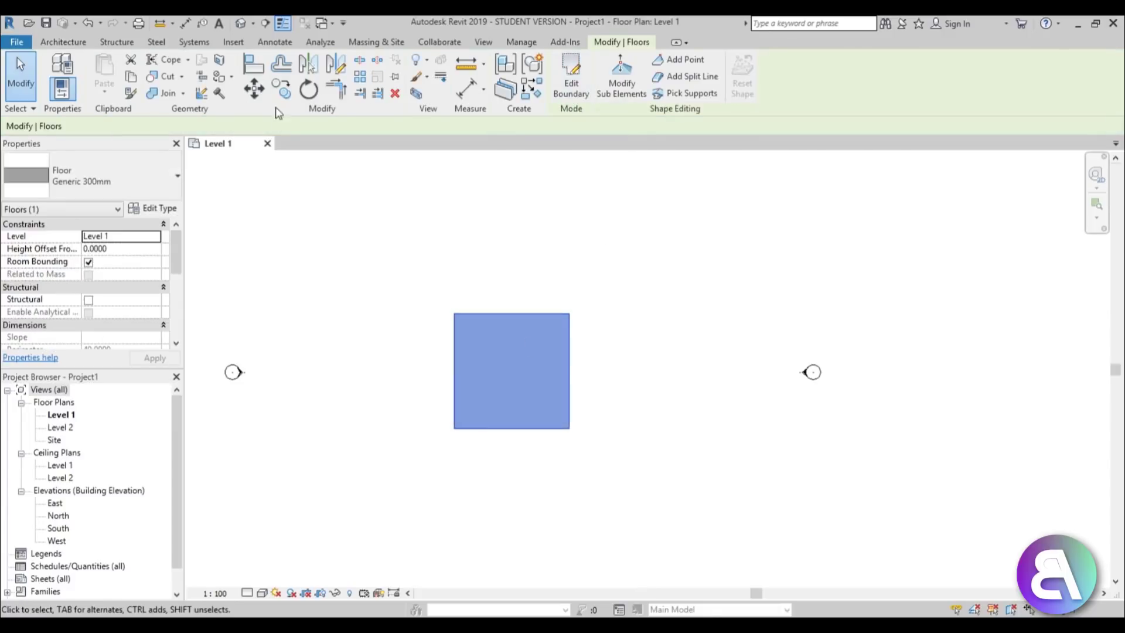
pyautogui.click(252, 22)
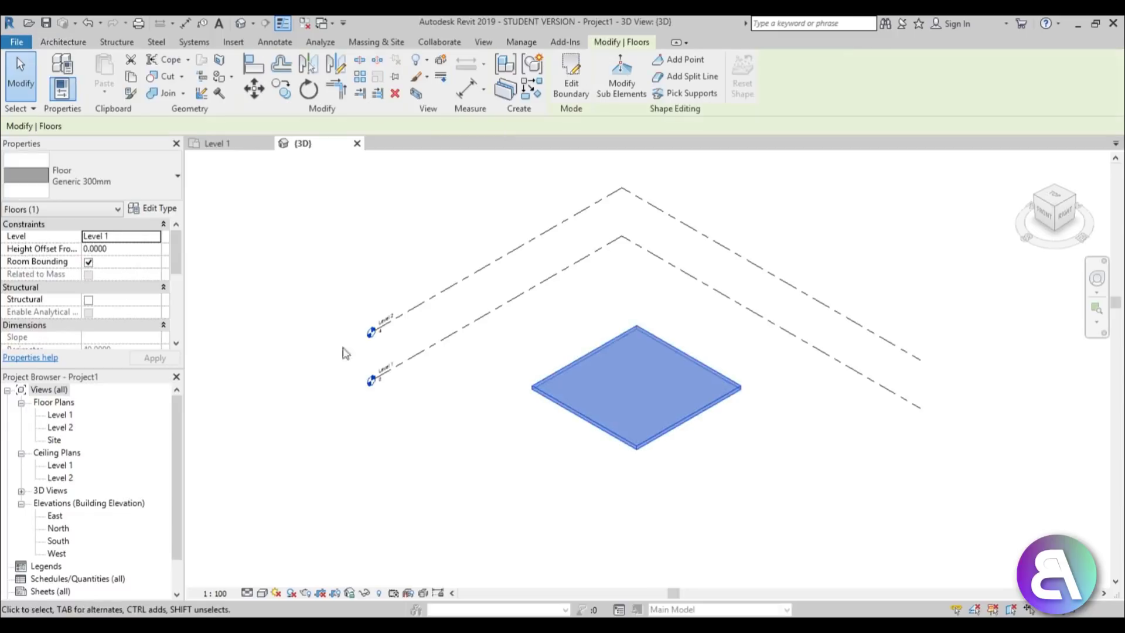
pyautogui.click(130, 76)
pyautogui.click(107, 97)
pyautogui.click(151, 143)
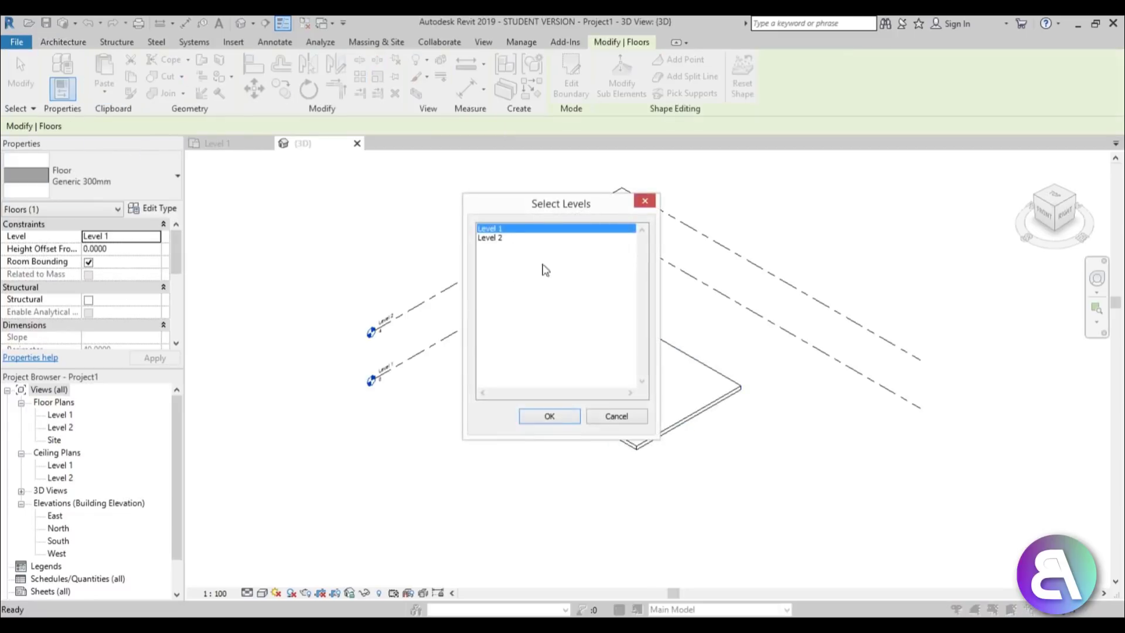
pyautogui.click(495, 238)
pyautogui.click(550, 416)
pyautogui.click(726, 455)
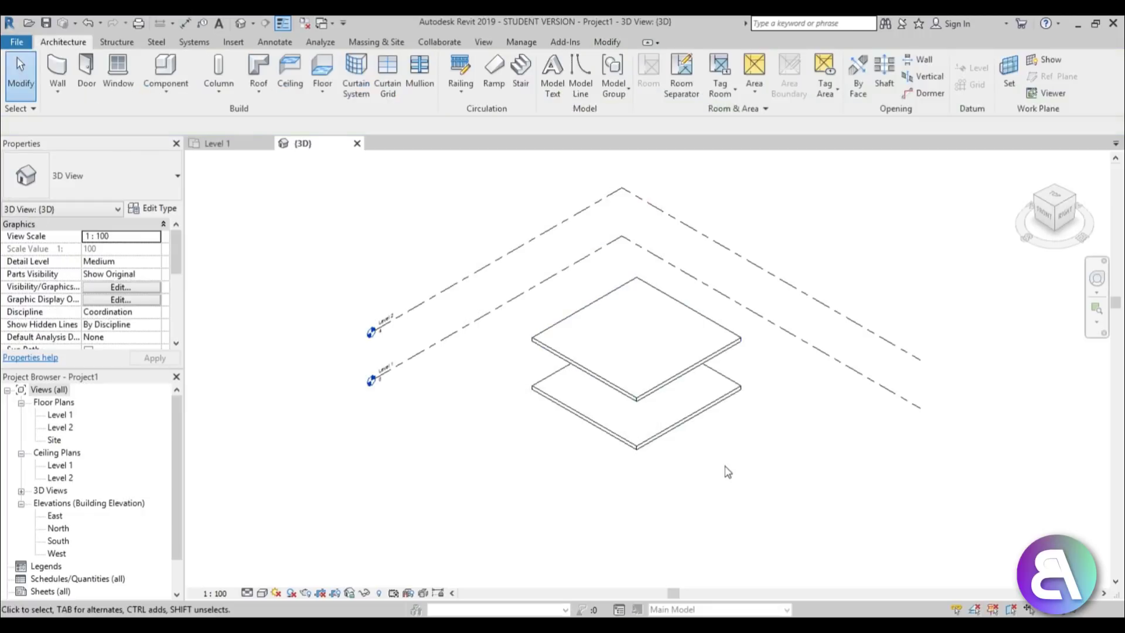
pyautogui.keyDown('shift'); pyautogui.moveTo(698, 498); pyautogui.dragTo(660, 440, button='middle'); pyautogui.keyUp('shift')
pyautogui.scroll(3, 593, 395)
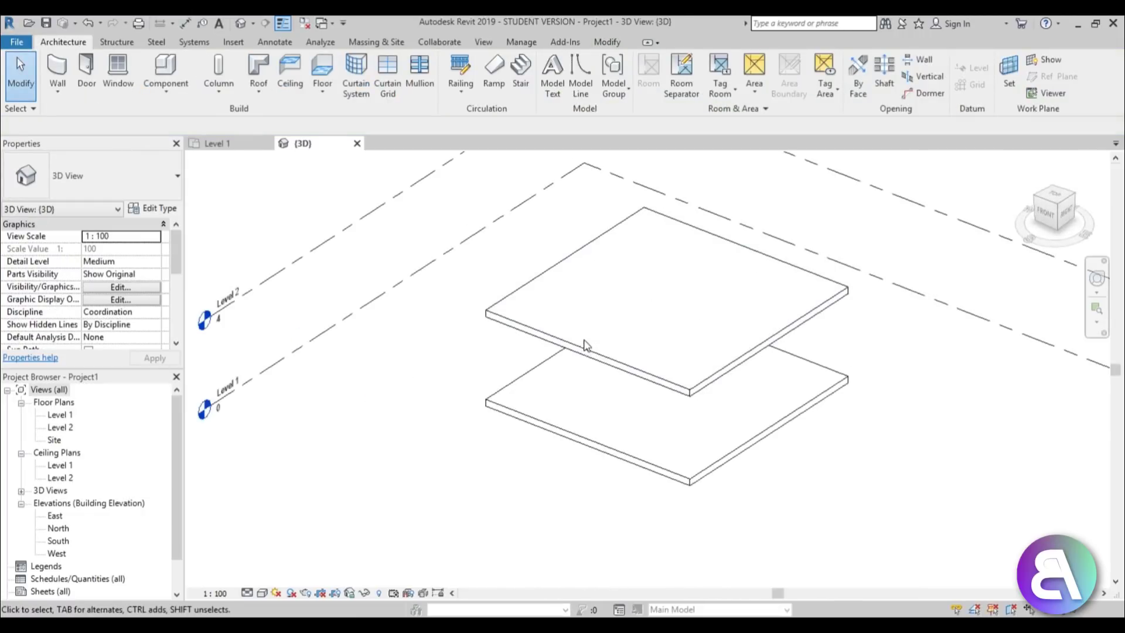
pyautogui.click(583, 346)
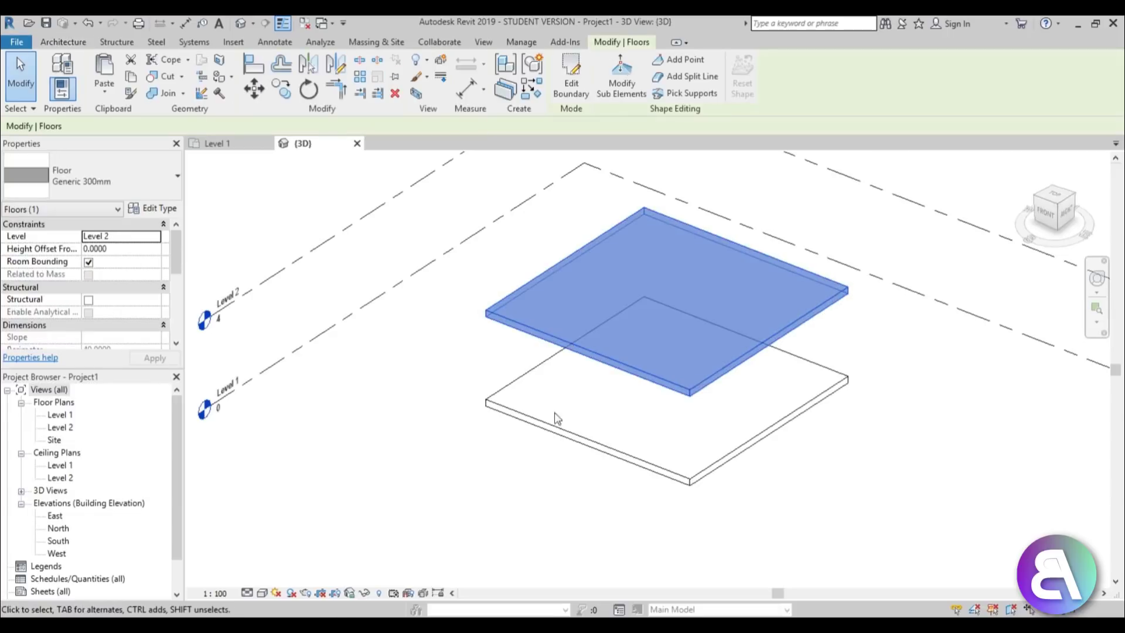
pyautogui.moveTo(565, 421)
pyautogui.keyDown('shift'); pyautogui.mouseDown(button='middle')
pyautogui.moveTo(655, 404)
pyautogui.moveTo(723, 329)
pyautogui.moveTo(751, 454)
pyautogui.moveTo(788, 421)
pyautogui.moveTo(578, 436)
pyautogui.mouseUp(button='middle'); pyautogui.keyUp('shift')
pyautogui.press('Escape')
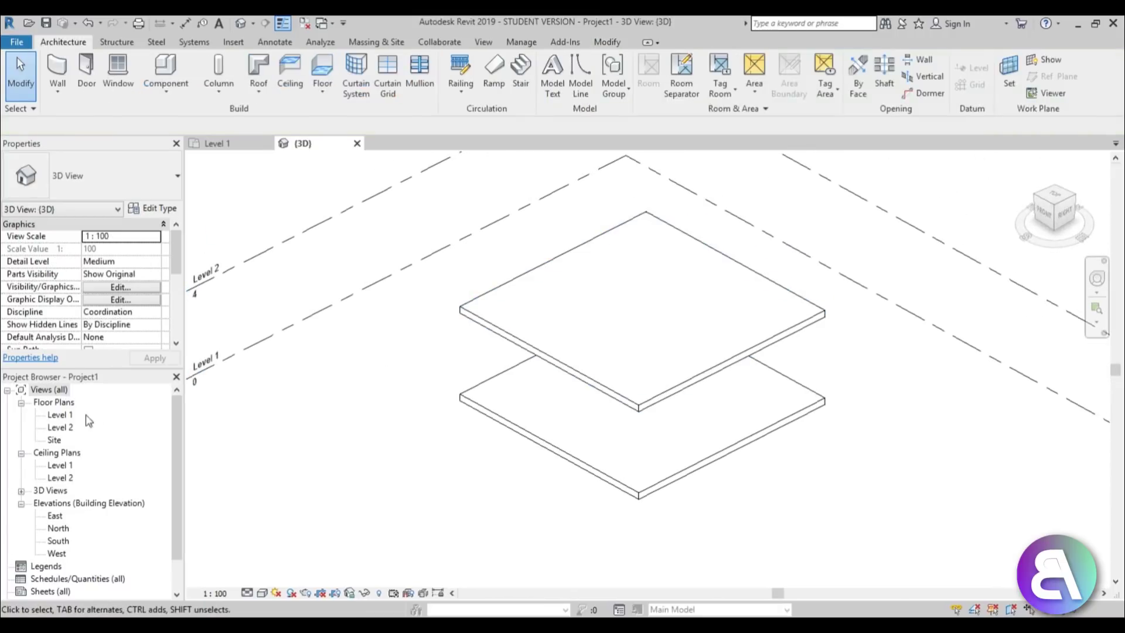
# - Start an in-place mass named Mass 1 in the Level 1 floor plan
pyautogui.doubleClick(61, 415)
pyautogui.scroll(2, 527, 377)
pyautogui.click(376, 43)
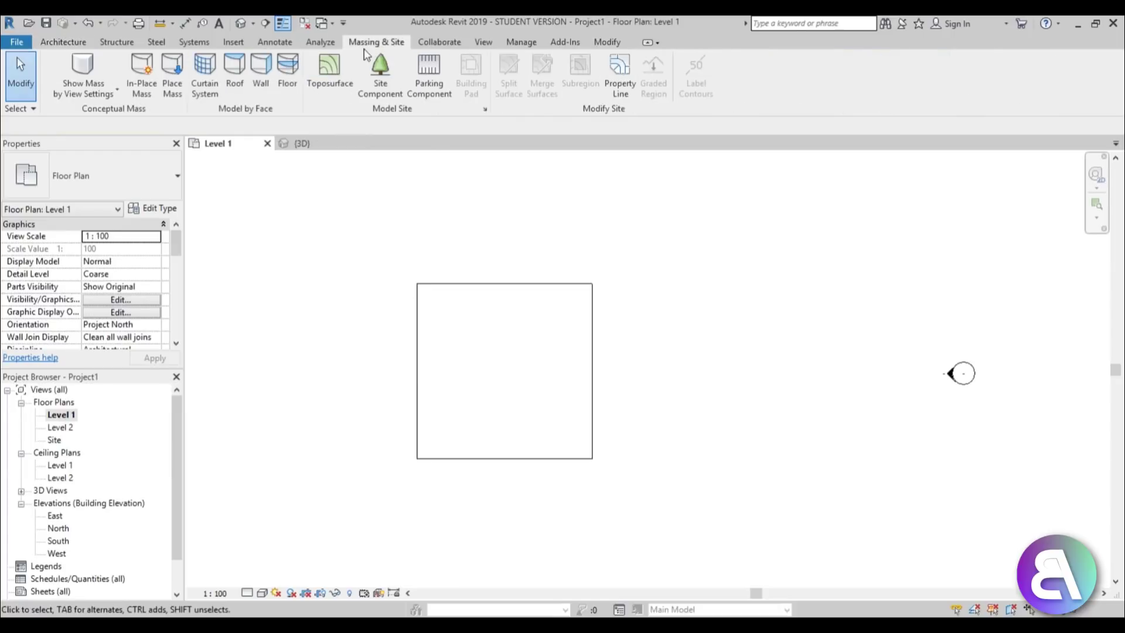
pyautogui.click(142, 99)
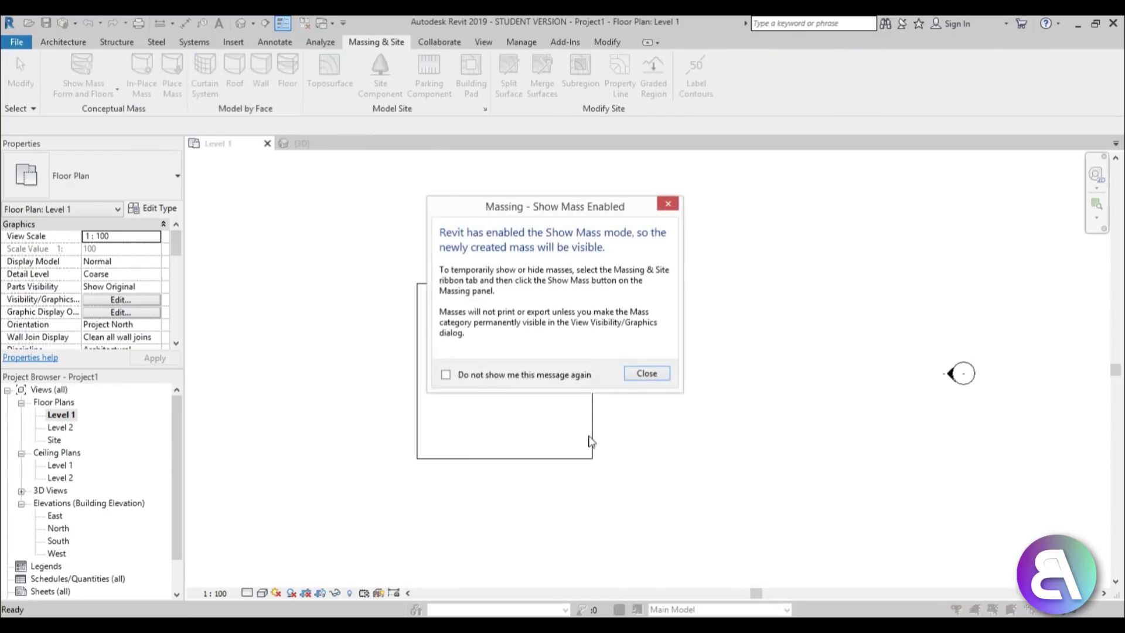
pyautogui.click(653, 376)
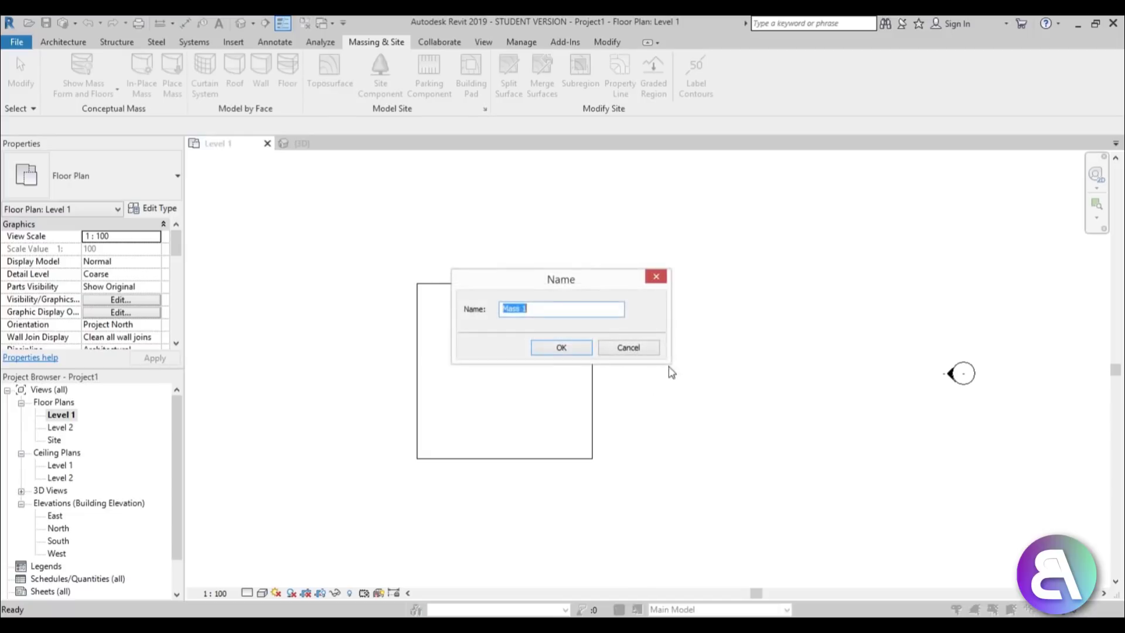
pyautogui.click(561, 347)
pyautogui.moveTo(515, 352)
pyautogui.mouseDown(button='middle')
pyautogui.moveTo(512, 311)
pyautogui.moveTo(496, 346)
pyautogui.mouseUp(button='middle')
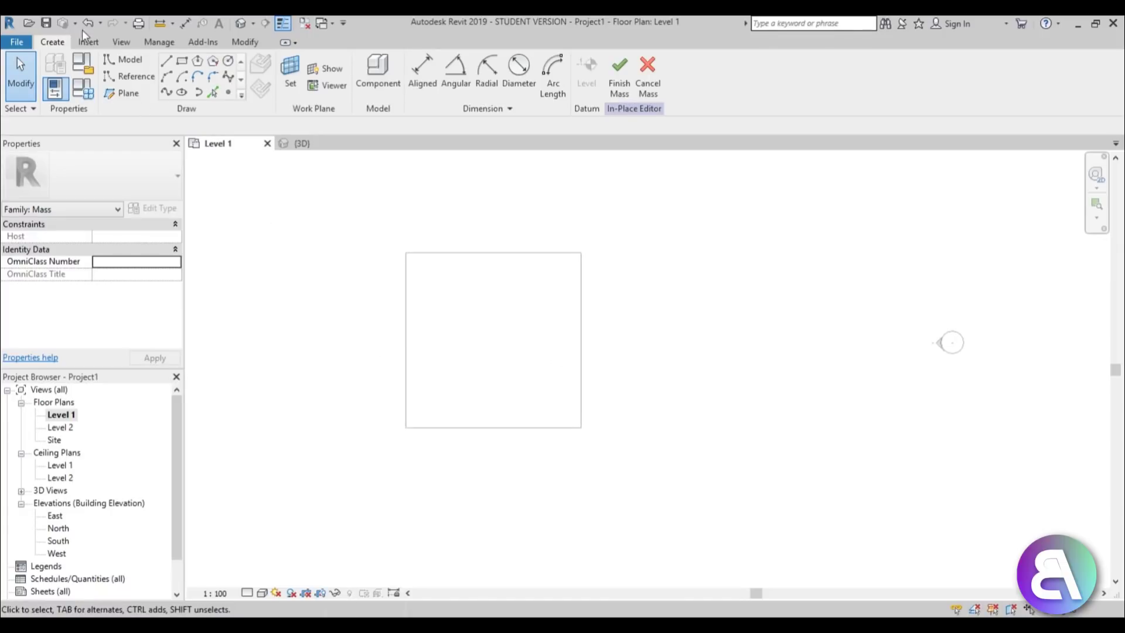
# - Draw a horizontal and a vertical reference plane across the floor, about 1.5 m inside its lower and left edges
pyautogui.click(128, 94)
pyautogui.scroll(1, 480, 381)
pyautogui.click(348, 384)
pyautogui.click(677, 384)
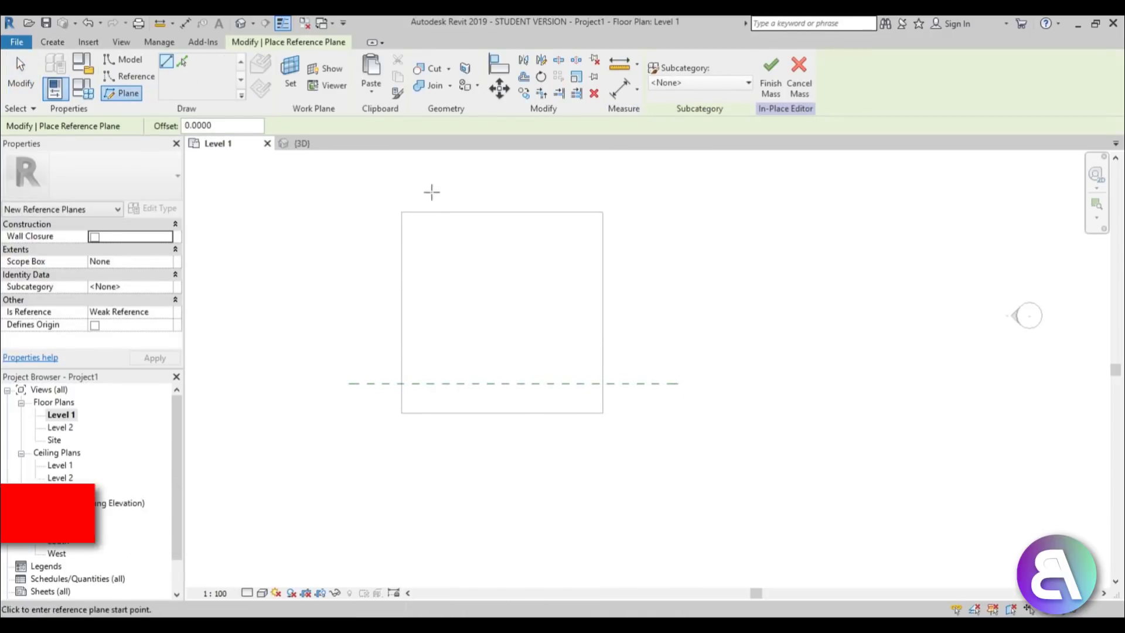
pyautogui.click(432, 188)
pyautogui.click(432, 446)
pyautogui.press('Escape')
pyautogui.press('Escape')
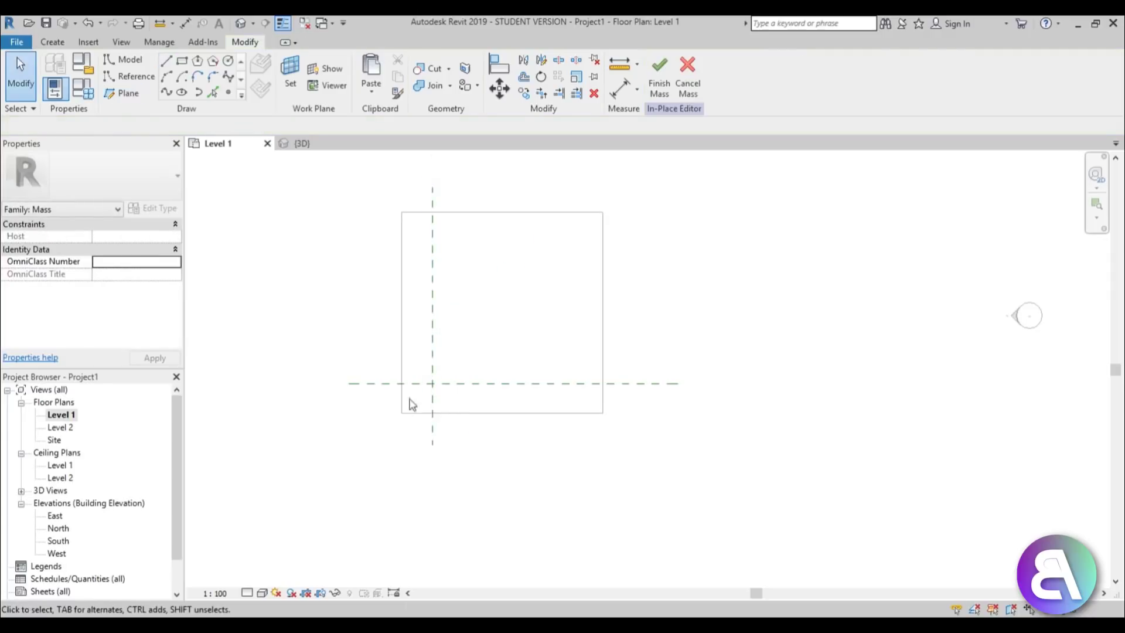
pyautogui.scroll(3, 431, 386)
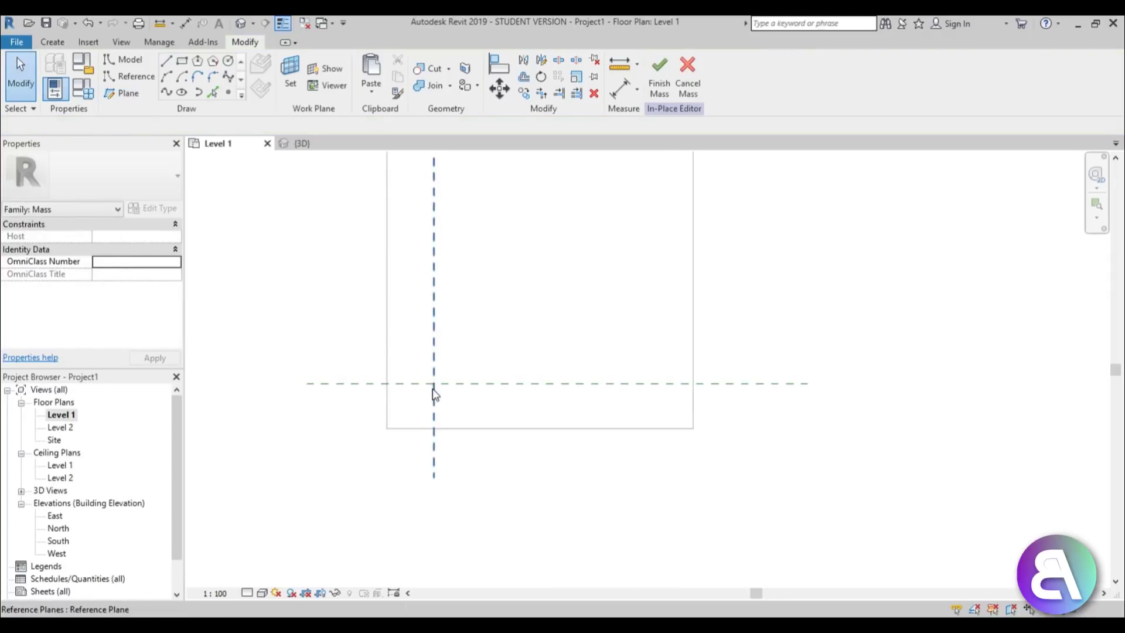
pyautogui.scroll(-1, 433, 395)
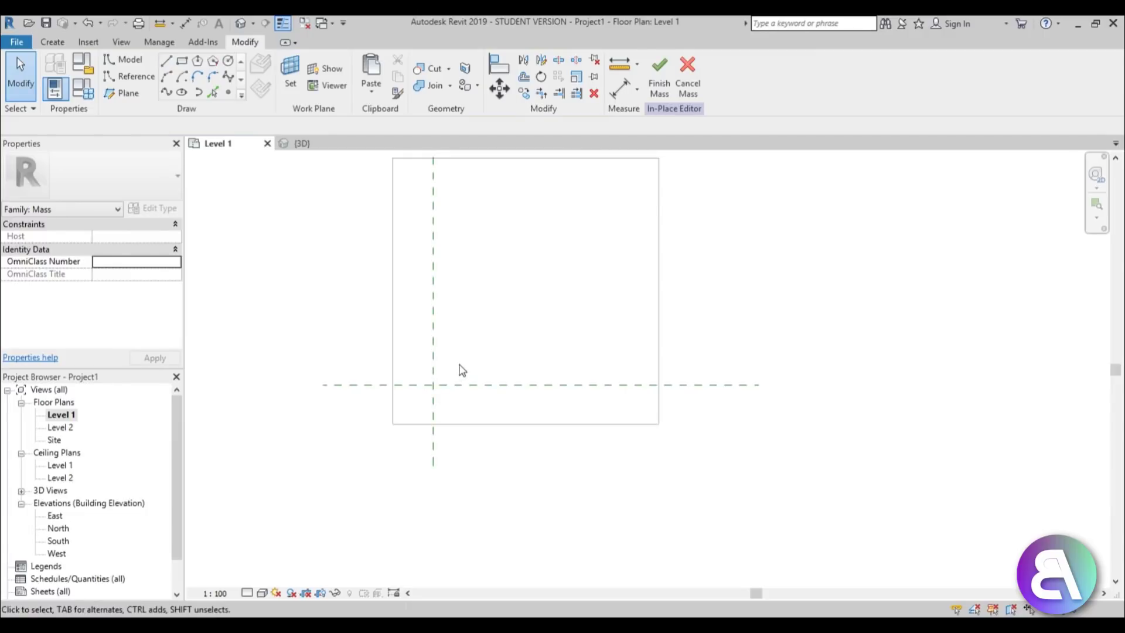
pyautogui.click(460, 386)
pyautogui.press('Escape')
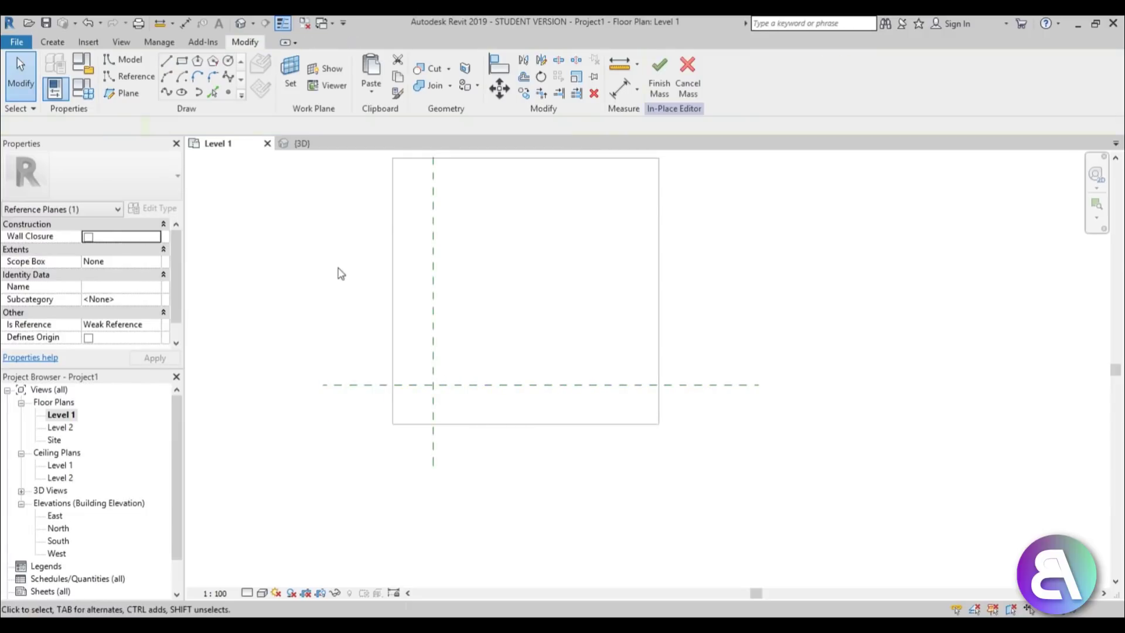
# - Dimension the horizontal reference plane from the floor's lower edge and the vertical plane from its left edge
pyautogui.press('d')
pyautogui.press('i')
pyautogui.click(475, 425)
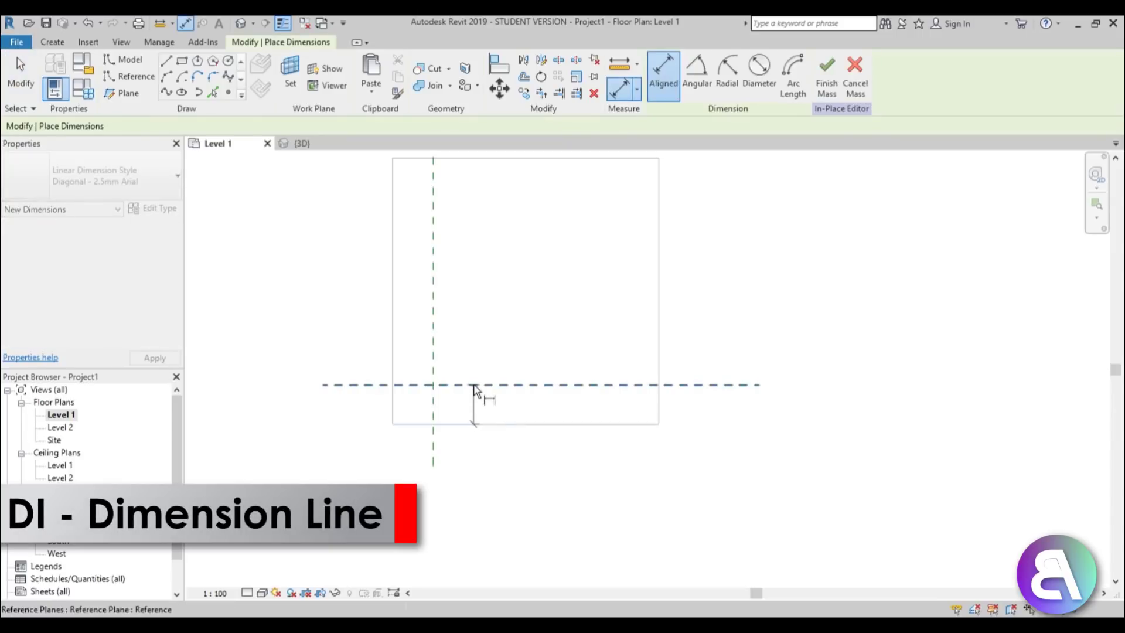
pyautogui.click(477, 385)
pyautogui.click(545, 347)
pyautogui.click(395, 343)
pyautogui.click(438, 345)
pyautogui.click(481, 306)
pyautogui.press('Escape')
pyautogui.press('Escape')
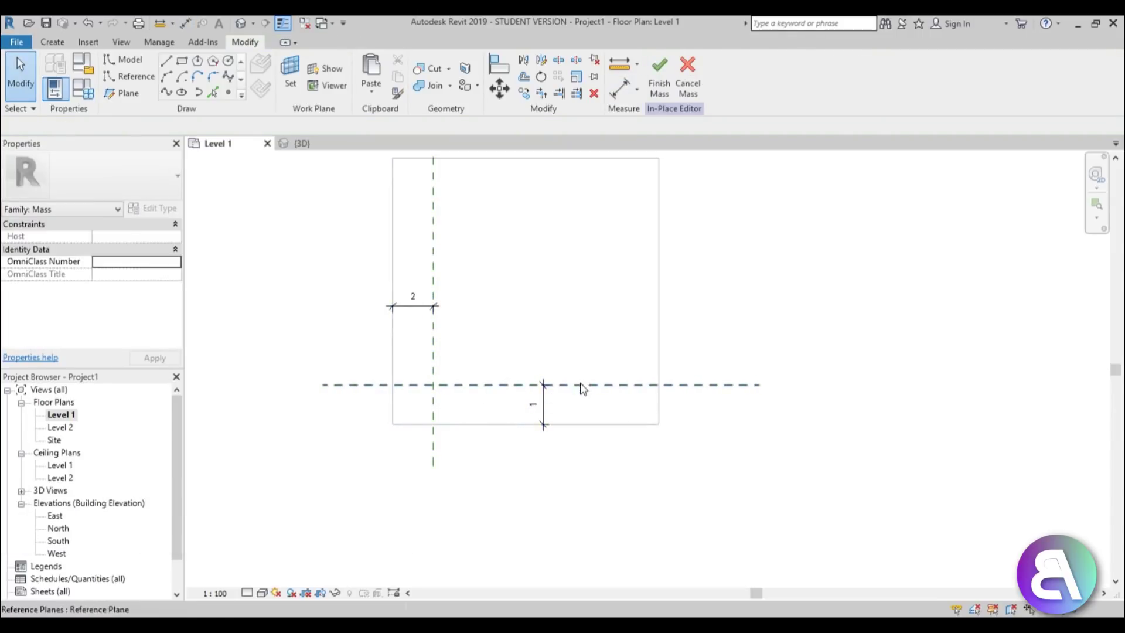
# - Set both reference planes' offsets from the floor's lower and left edges to 1 m
pyautogui.click(580, 385)
pyautogui.click(533, 404)
pyautogui.write('1.4601')
pyautogui.press('Return')
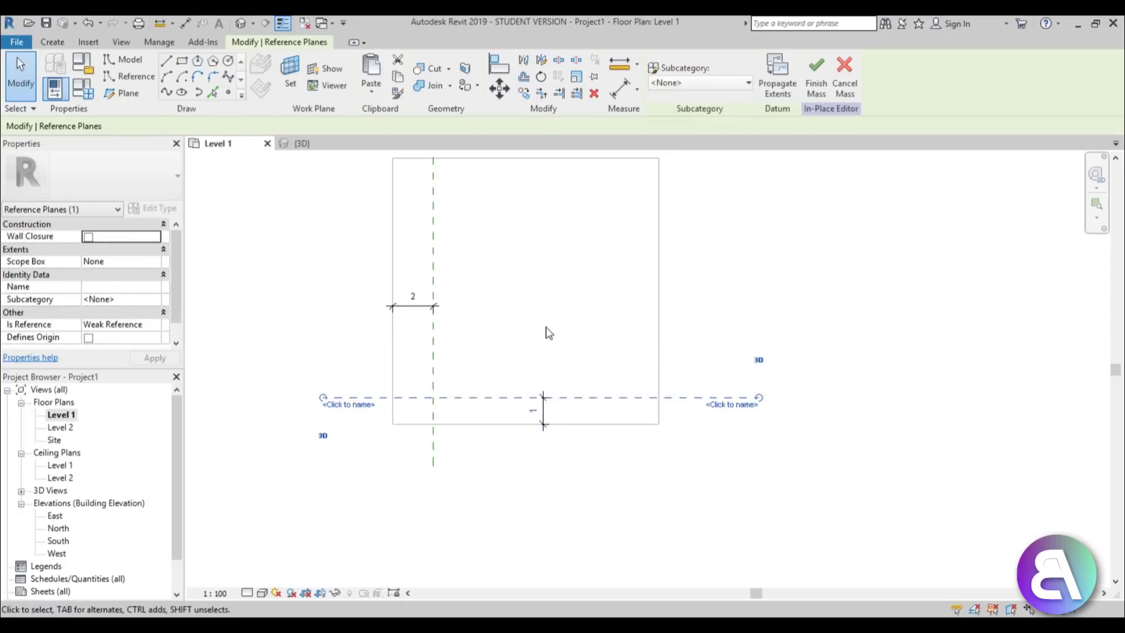
pyautogui.click(433, 325)
pyautogui.click(414, 296)
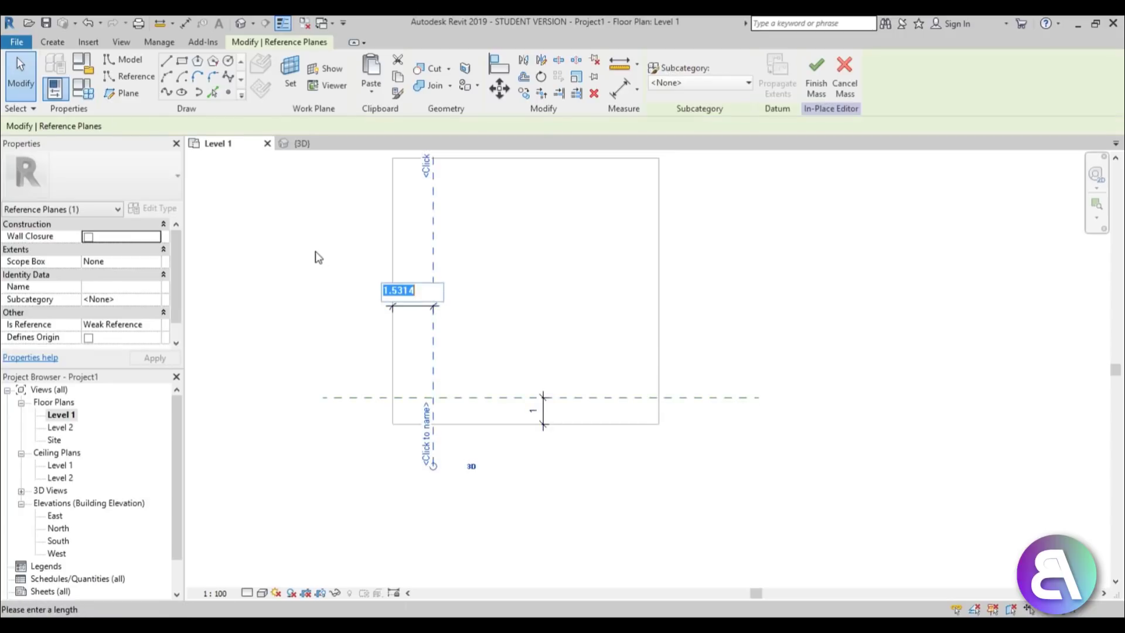
pyautogui.write('1')
pyautogui.press('Return')
pyautogui.press('Escape')
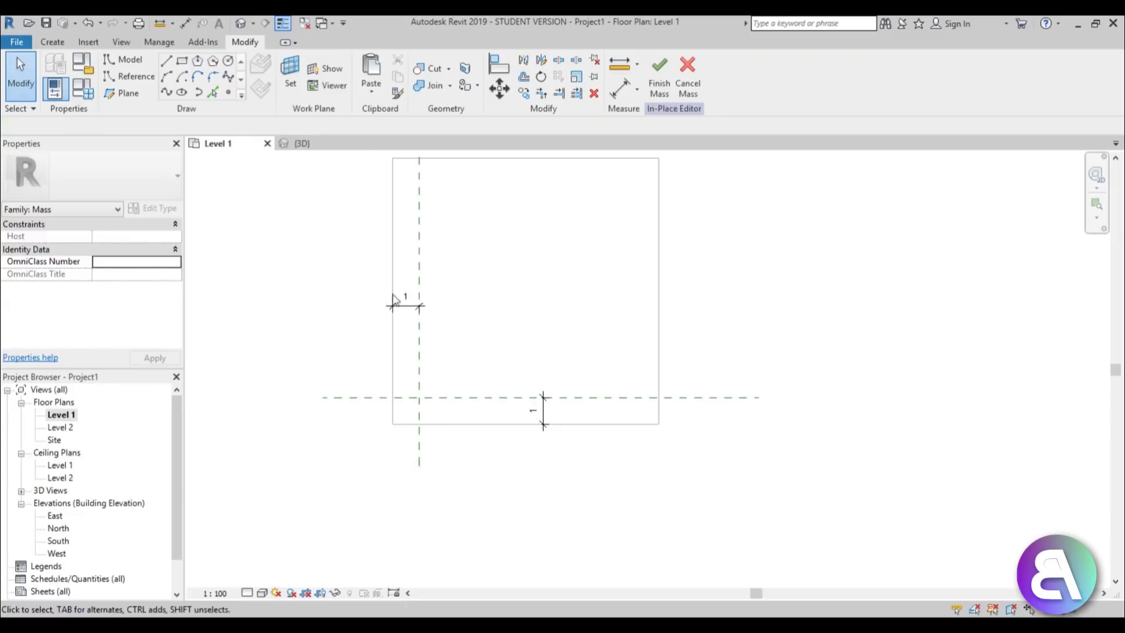
# - Set the project's length format to 2 decimal places in the Project Units
pyautogui.scroll(3, 399, 298)
pyautogui.scroll(1, 403, 301)
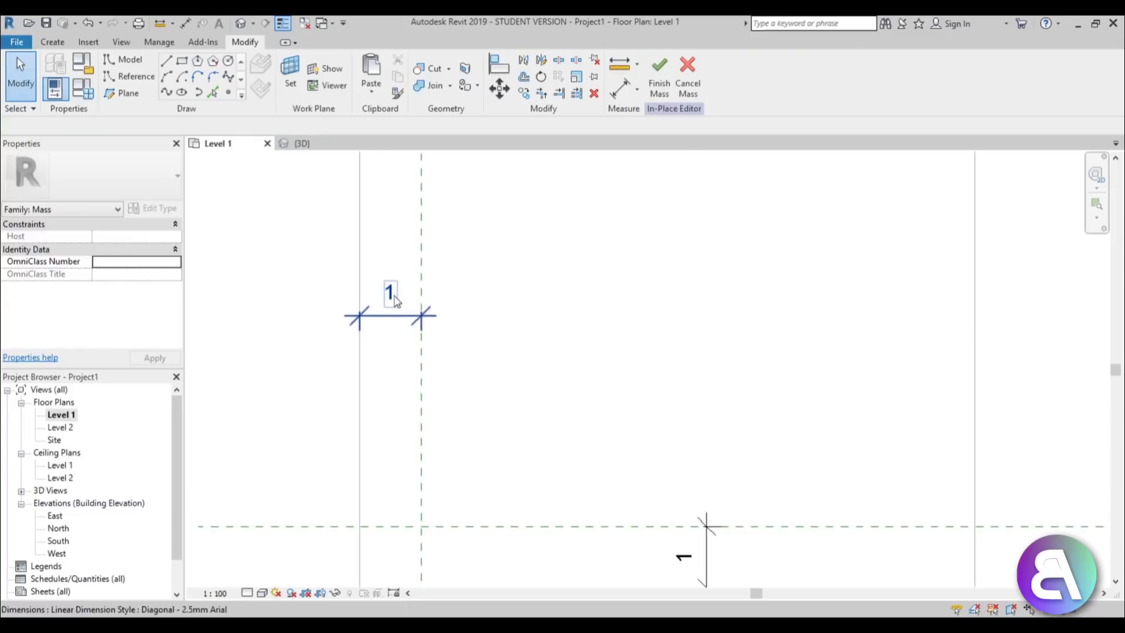
pyautogui.scroll(-2, 413, 316)
pyautogui.press('u')
pyautogui.press('n')
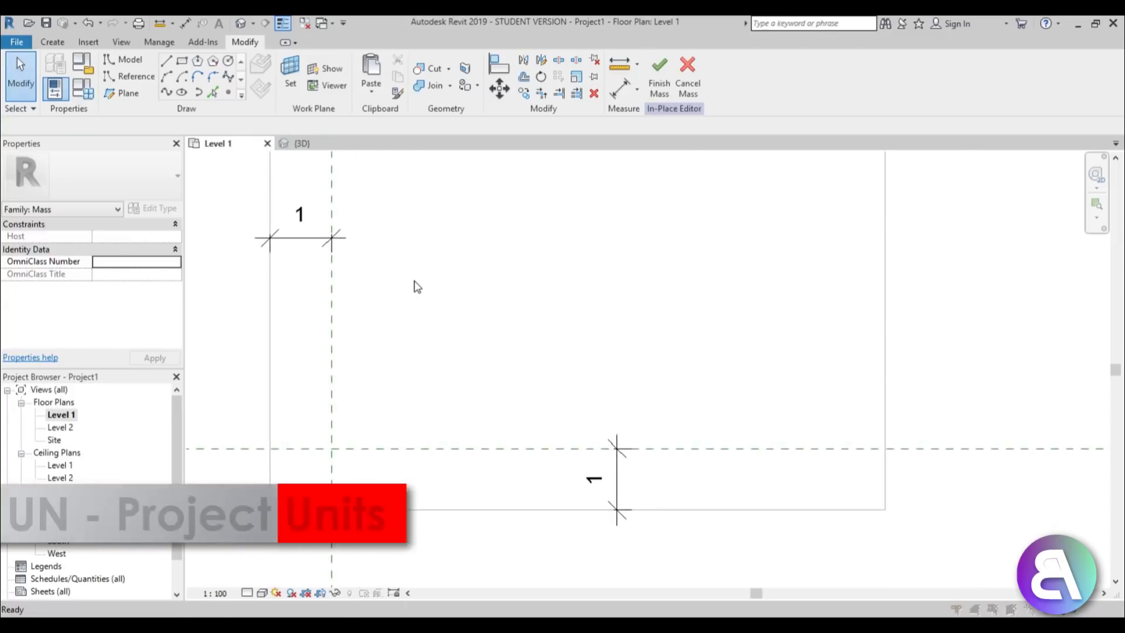
pyautogui.click(614, 220)
pyautogui.click(489, 280)
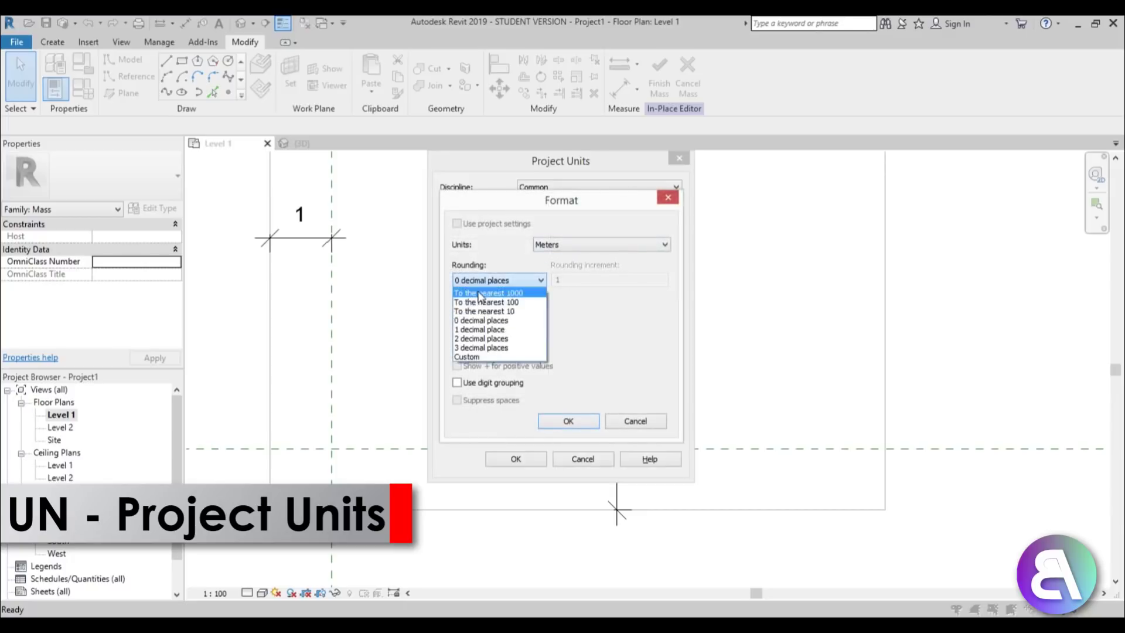
pyautogui.click(480, 338)
pyautogui.click(568, 421)
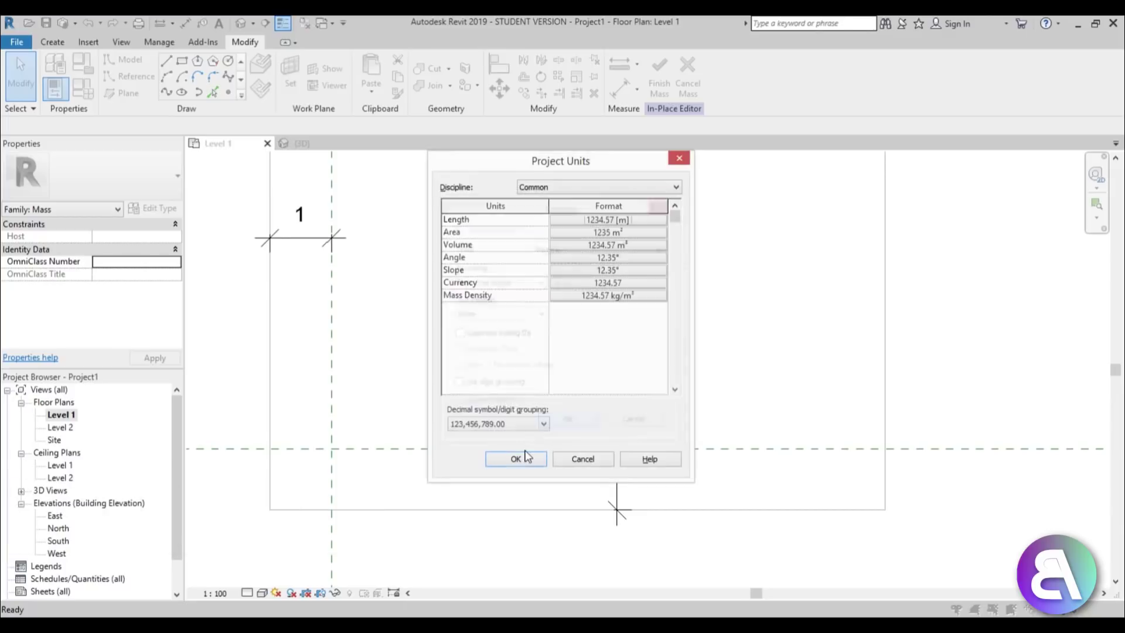
pyautogui.click(533, 466)
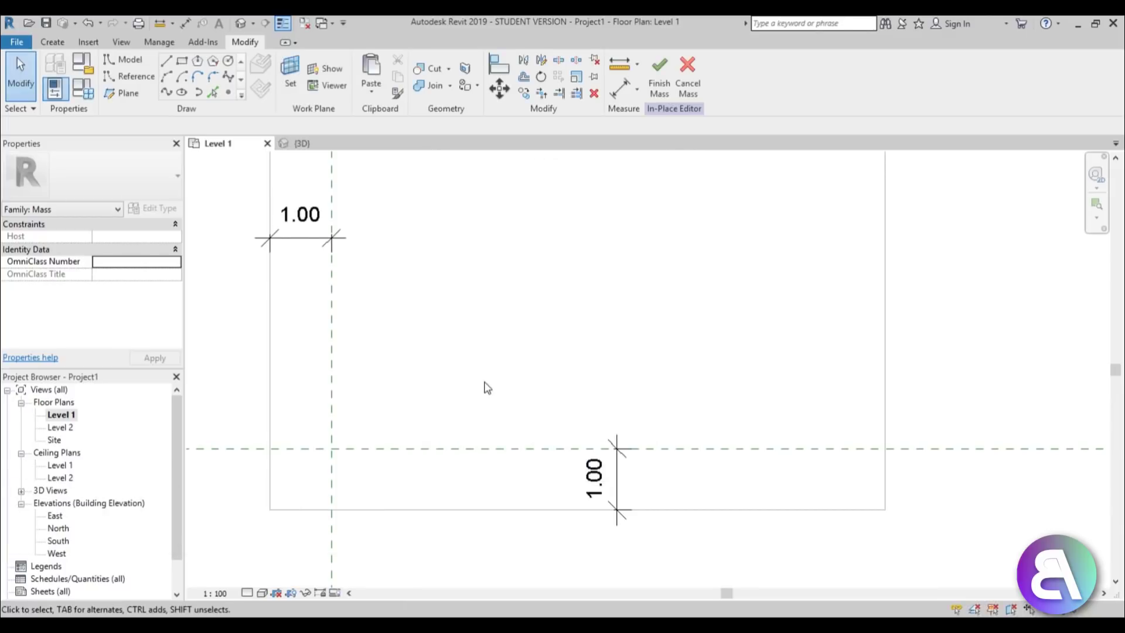
pyautogui.scroll(-2, 485, 387)
pyautogui.moveTo(484, 387); pyautogui.dragTo(533, 334, button='middle')
pyautogui.scroll(1, 414, 407)
pyautogui.moveTo(414, 407); pyautogui.dragTo(414, 369, button='middle')
pyautogui.scroll(1, 414, 370)
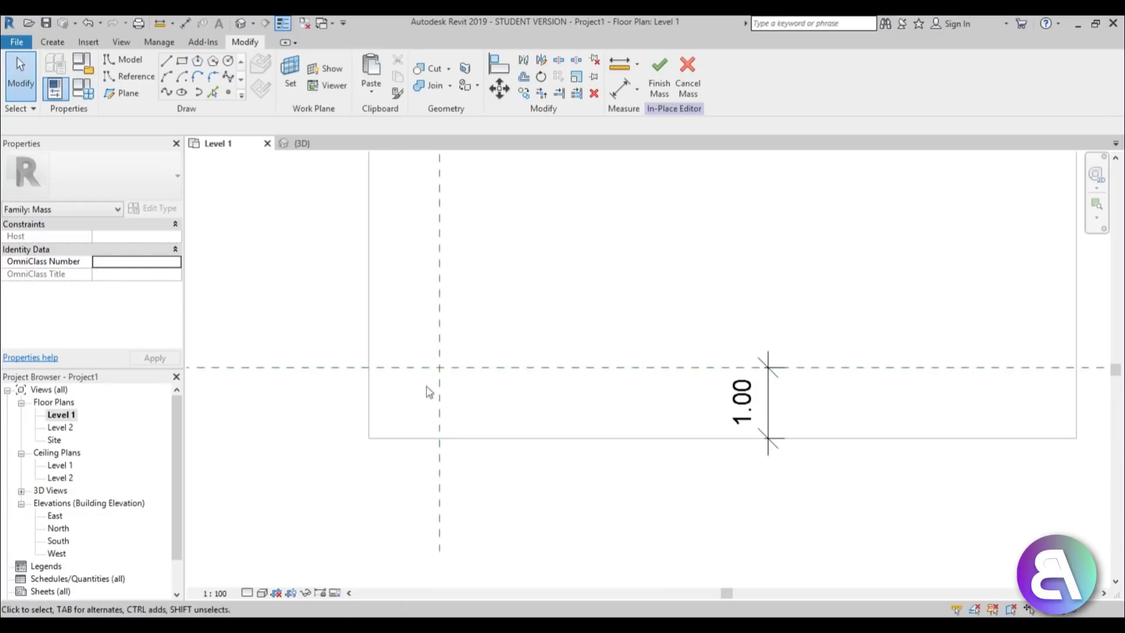
pyautogui.moveTo(441, 411); pyautogui.dragTo(436, 398, button='middle')
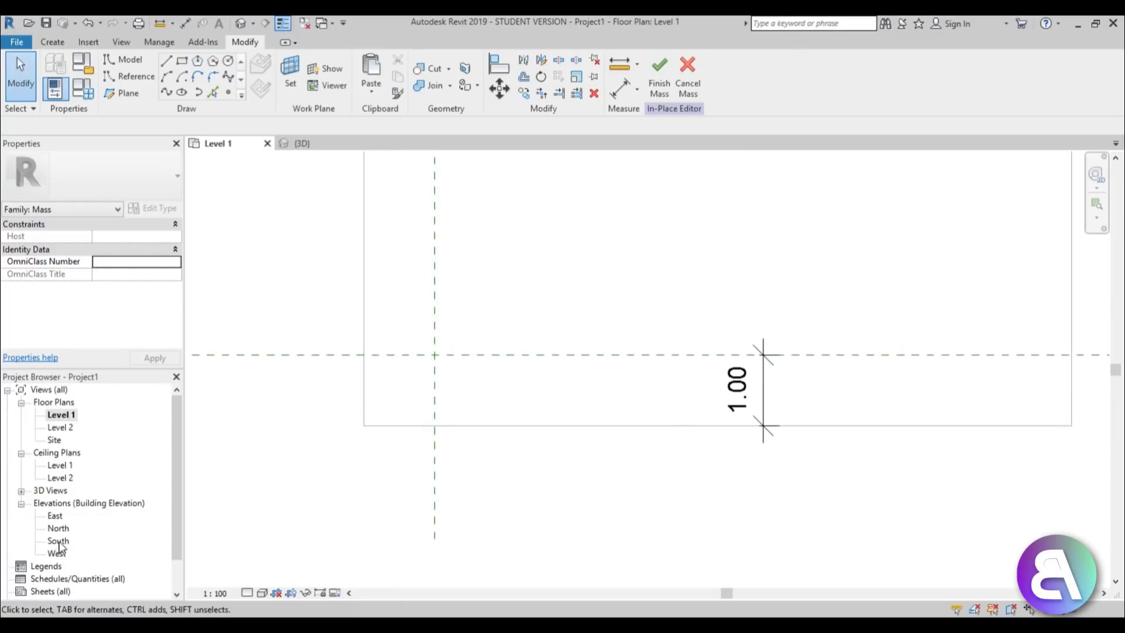
# - In the South elevation, draw horizontal reference planes along Level 1 and along the underside of the upper floor
pyautogui.doubleClick(58, 541)
pyautogui.scroll(-2, 483, 441)
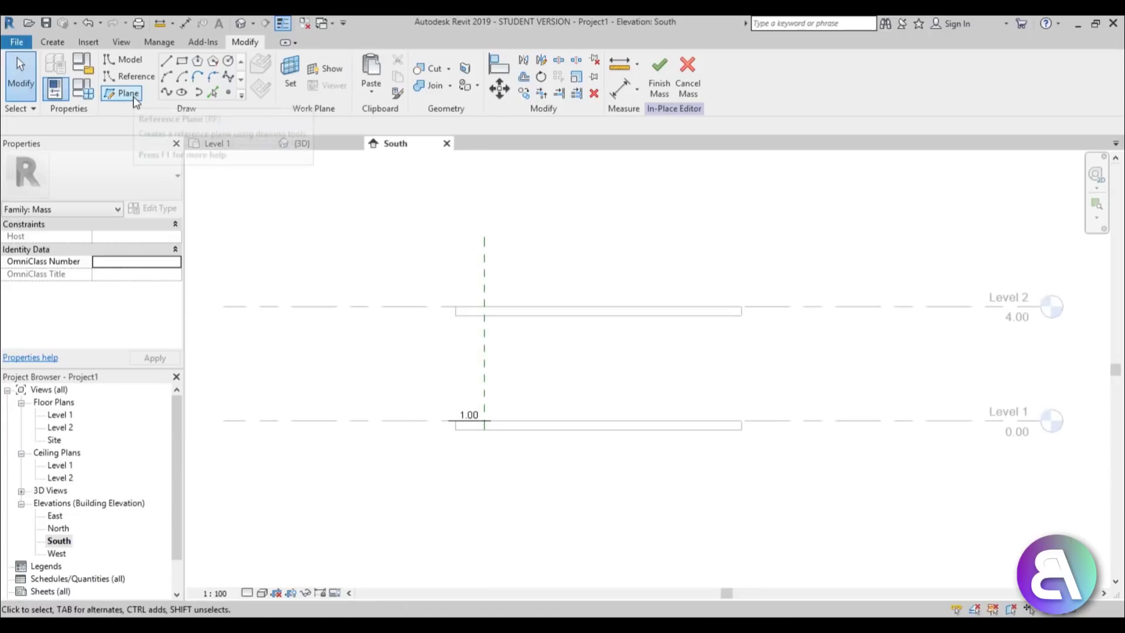
pyautogui.press('r')
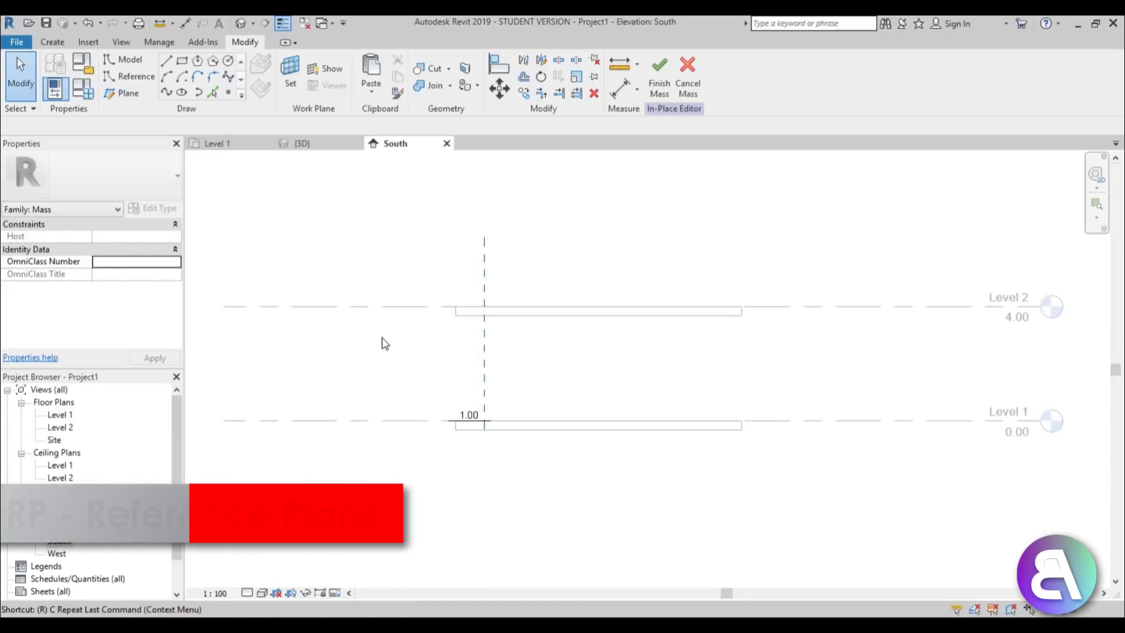
pyautogui.press('p')
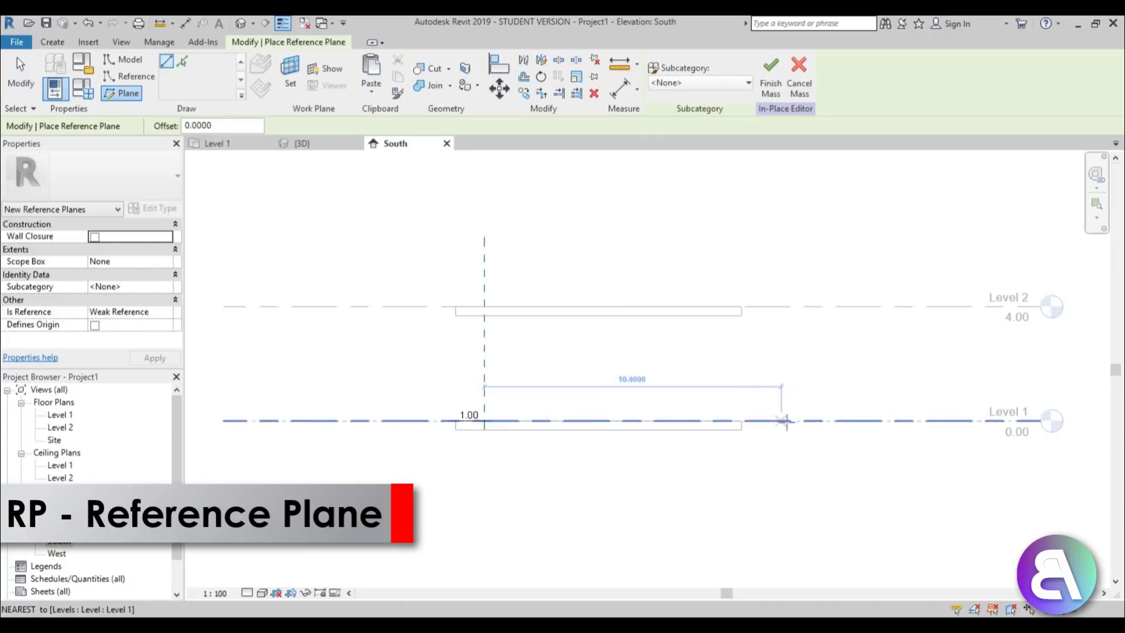
pyautogui.click(819, 421)
pyautogui.click(321, 423)
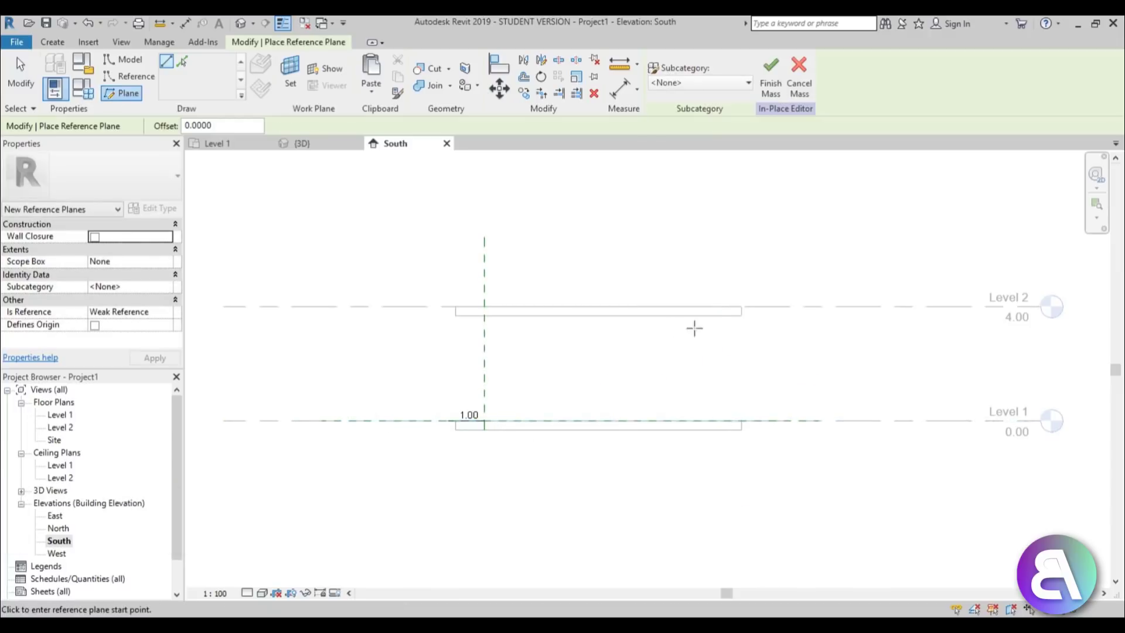
pyautogui.click(741, 314)
pyautogui.click(322, 316)
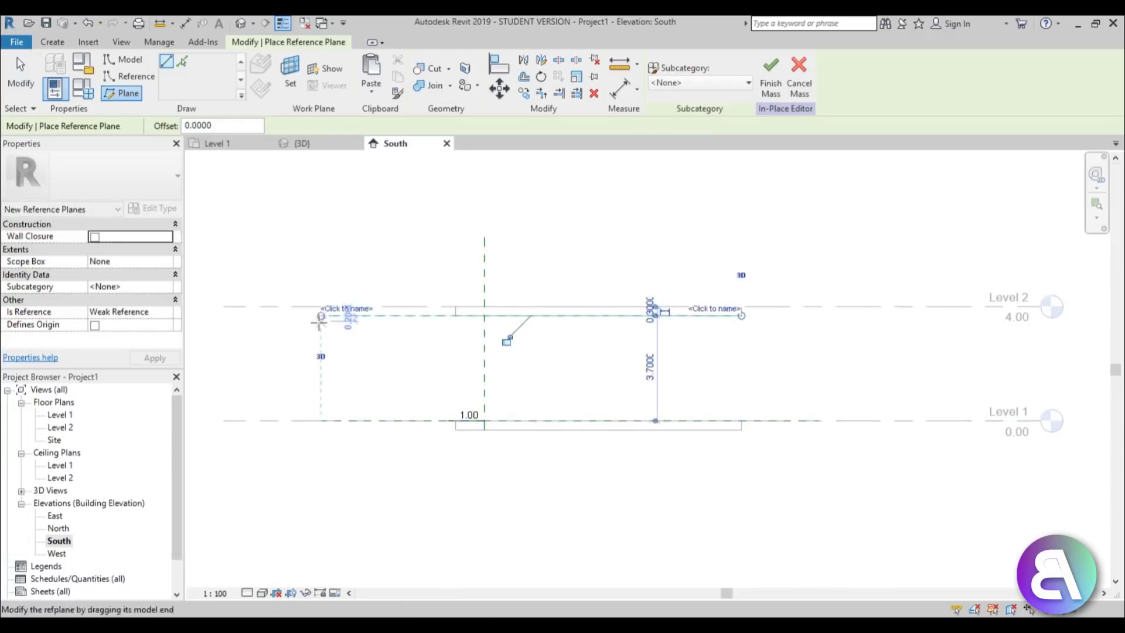
# - Extend the right end of the reference plane under the upper floor well past the floor's right edge
pyautogui.press('Escape')
pyautogui.press('Escape')
pyautogui.click(710, 316)
pyautogui.moveTo(748, 321); pyautogui.dragTo(853, 316)
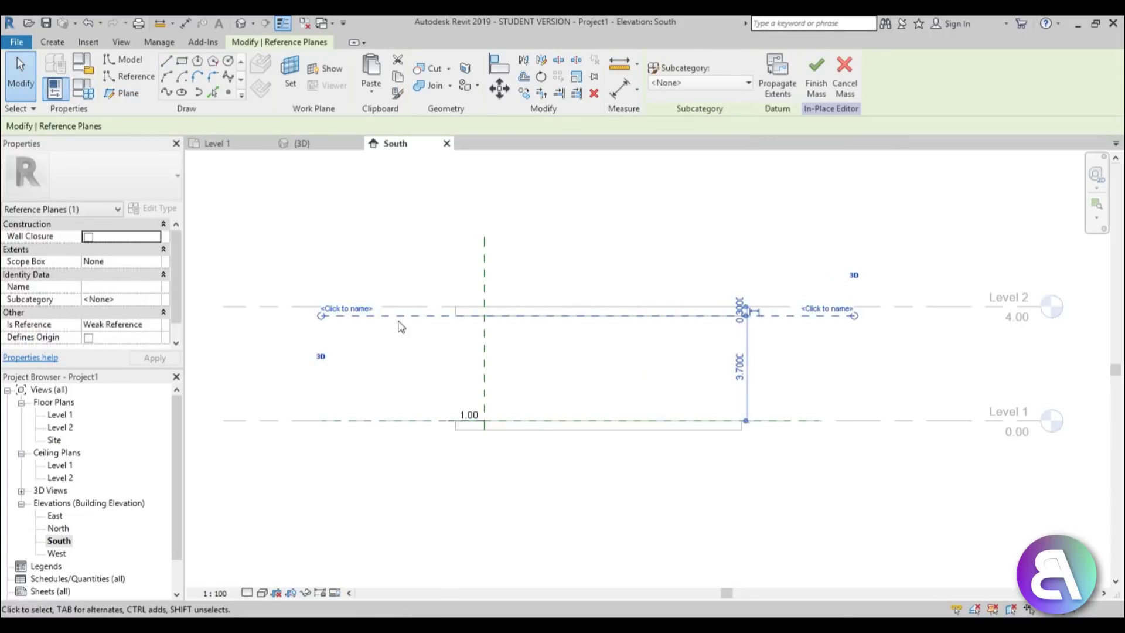
pyautogui.click(402, 339)
pyautogui.click(398, 318)
pyautogui.click(390, 354)
# - Draw three horizontal reference planes between the two existing ones, about 2.9 m, 1.9 m and 0.9 m above Level 1
pyautogui.press('r')
pyautogui.press('p')
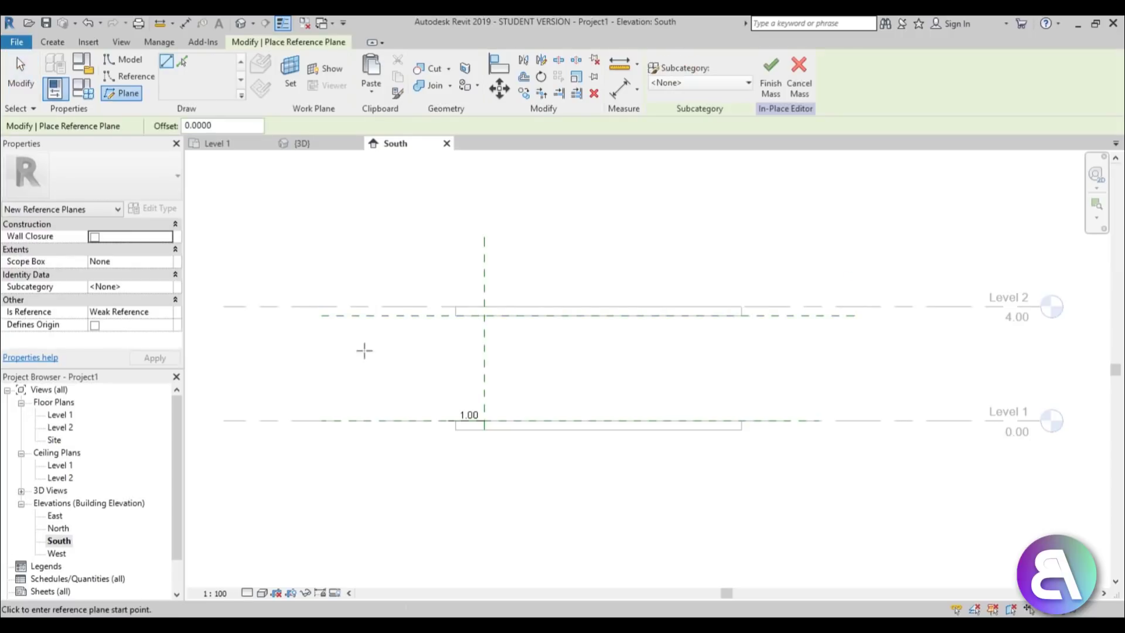
pyautogui.click(317, 338)
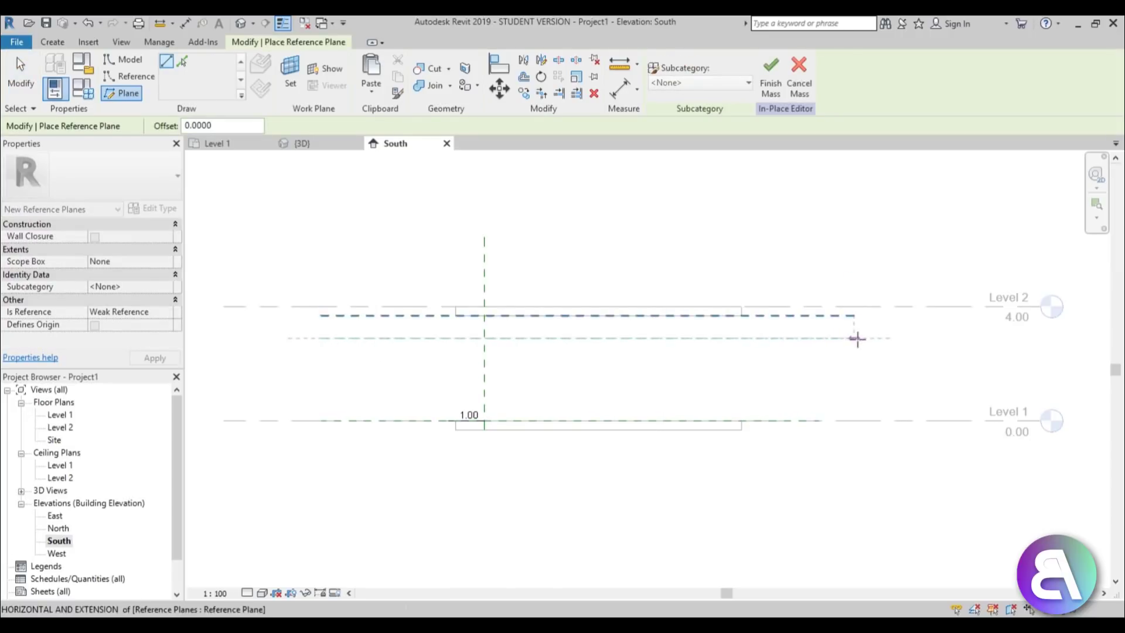
pyautogui.click(855, 338)
pyautogui.click(326, 366)
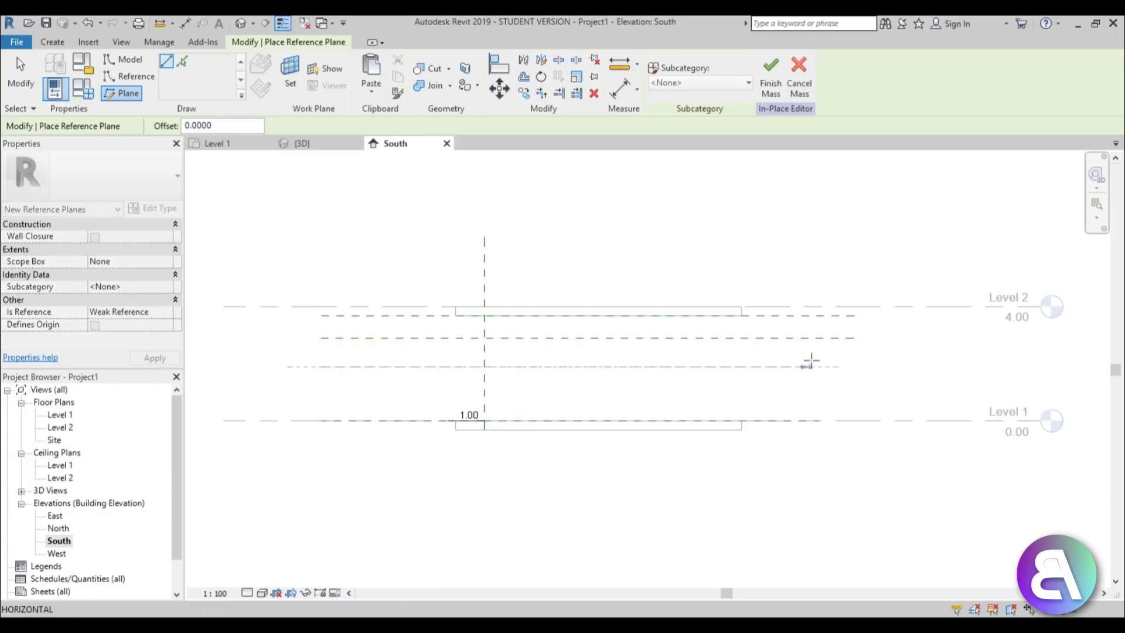
pyautogui.click(844, 367)
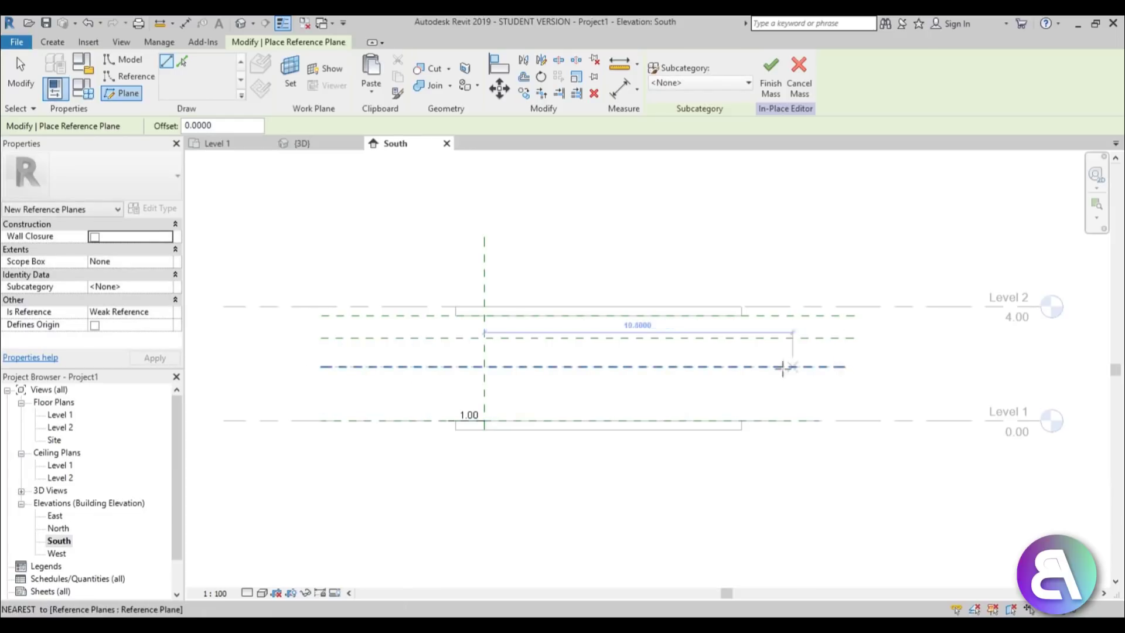
pyautogui.click(321, 395)
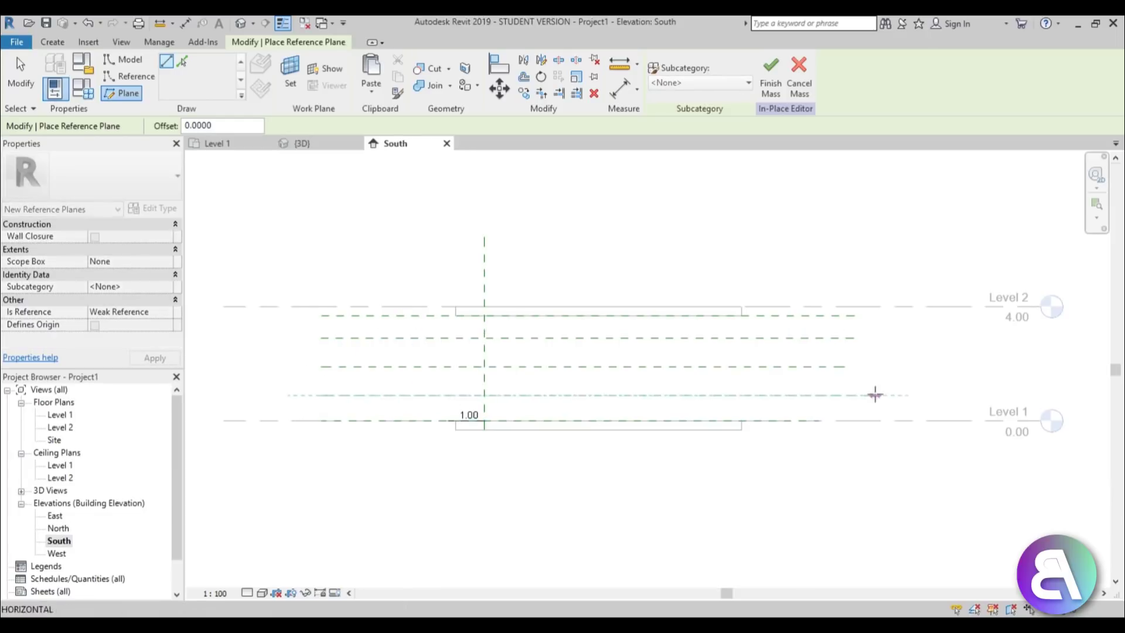
pyautogui.click(845, 395)
pyautogui.press('Escape')
pyautogui.press('Escape')
# - Place one continuous aligned dimension across all five horizontal reference planes, to the left of the floors
pyautogui.scroll(2, 422, 389)
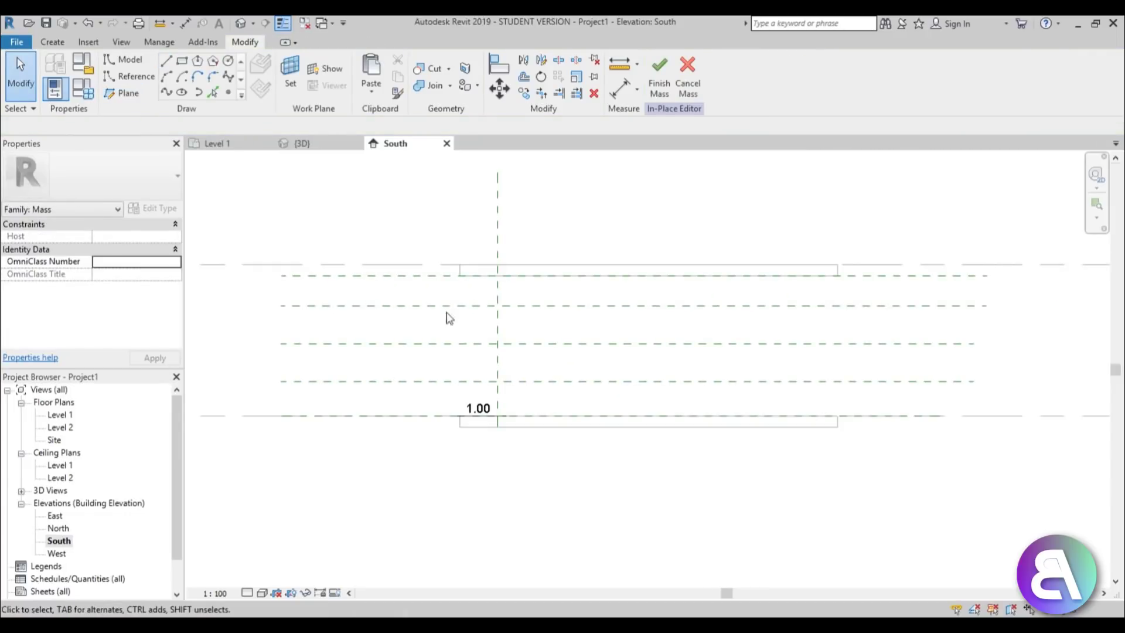
pyautogui.moveTo(565, 360); pyautogui.dragTo(551, 357, button='middle')
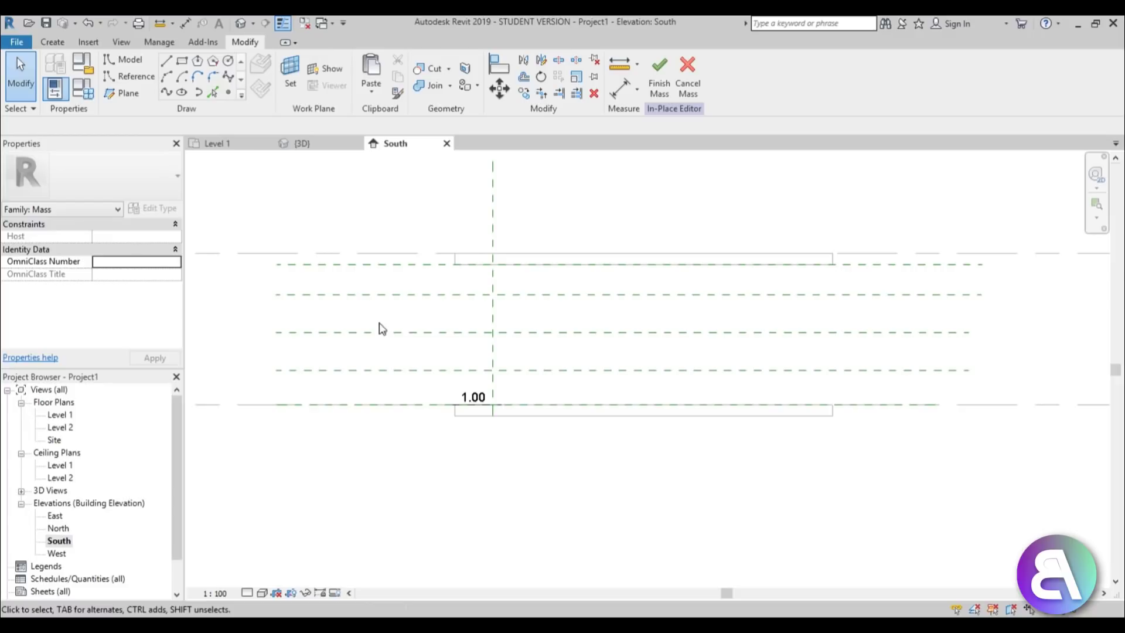
pyautogui.moveTo(382, 329); pyautogui.dragTo(401, 313, button='middle')
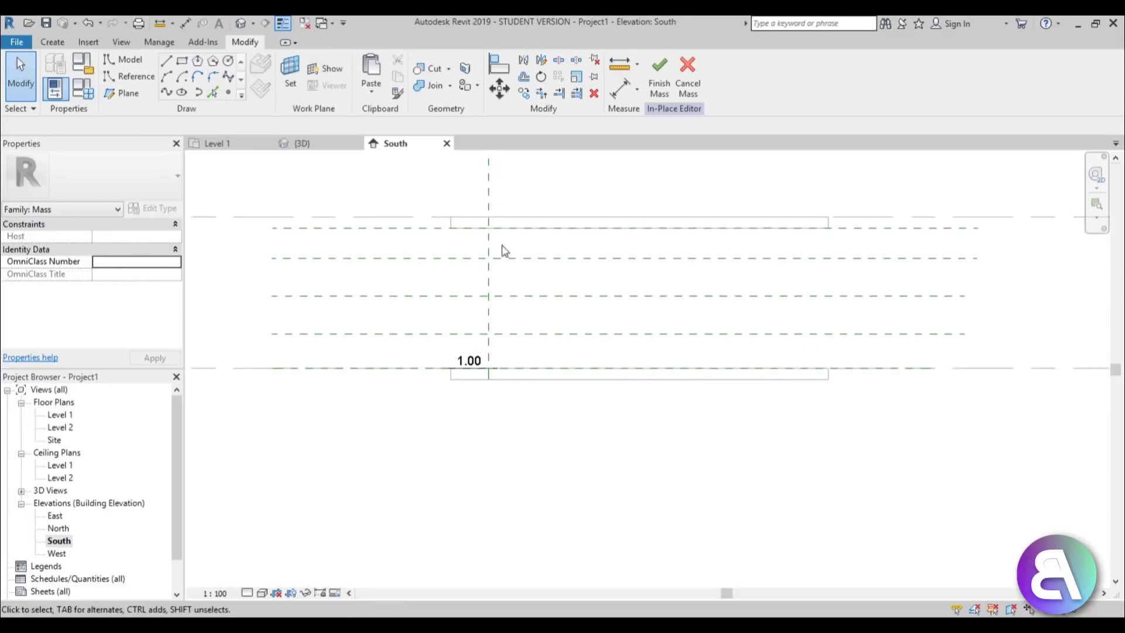
pyautogui.moveTo(438, 258); pyautogui.dragTo(436, 250, button='middle')
pyautogui.moveTo(376, 329); pyautogui.dragTo(409, 301, button='middle')
pyautogui.press('d')
pyautogui.press('i')
pyautogui.click(375, 224)
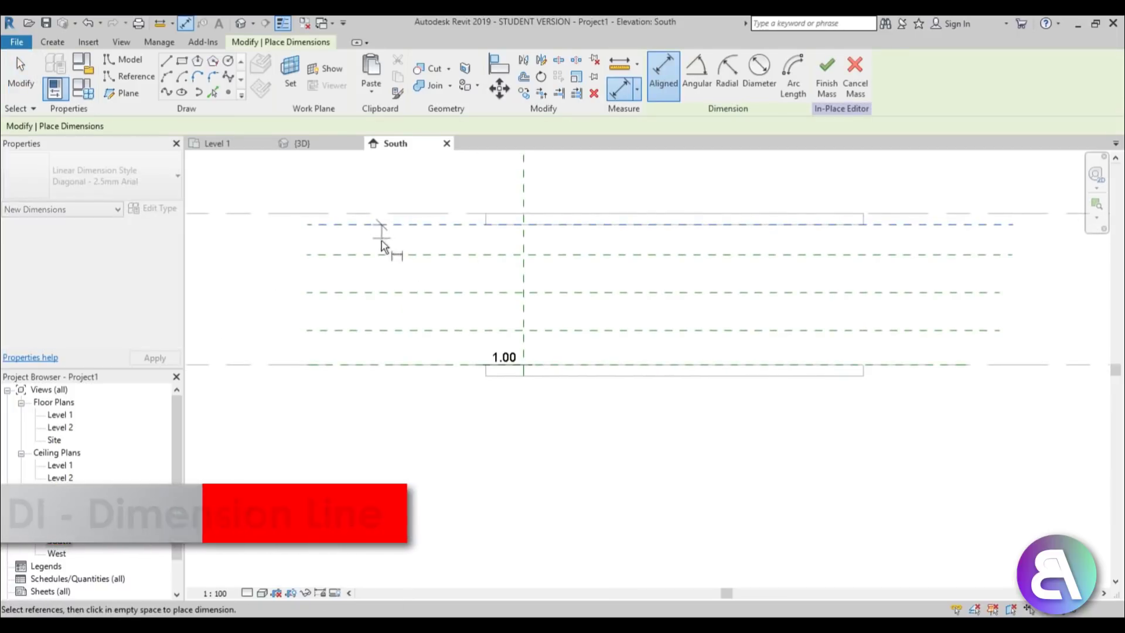
pyautogui.click(378, 255)
pyautogui.click(374, 292)
pyautogui.click(374, 330)
pyautogui.click(376, 365)
pyautogui.scroll(-2, 421, 412)
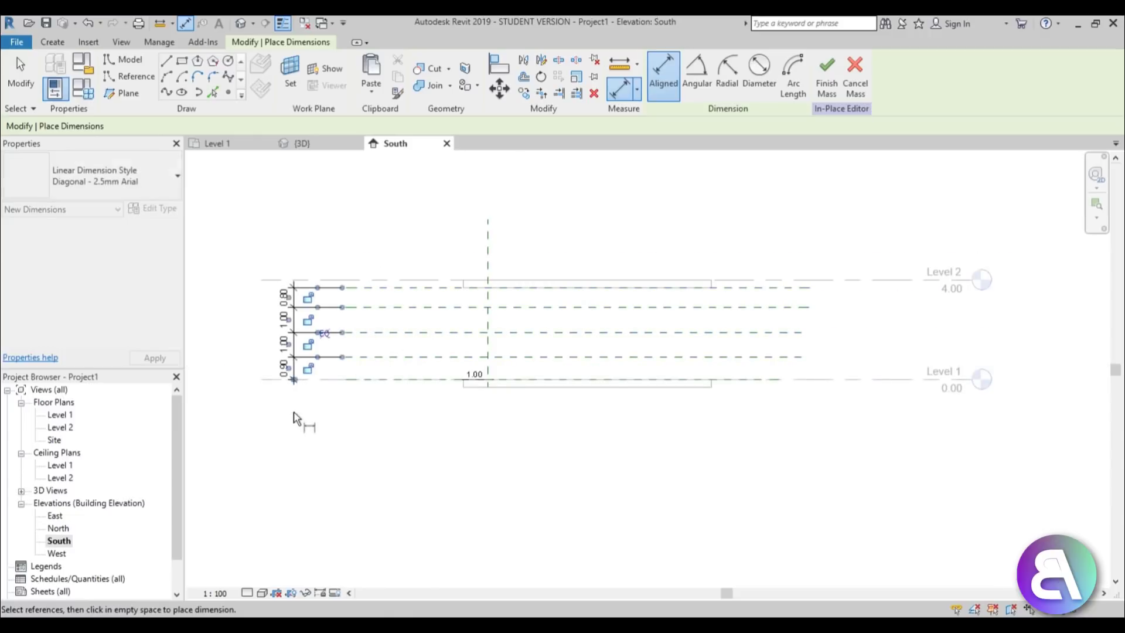
pyautogui.click(294, 415)
# - Make the spacing between the five dimensioned reference planes equal
pyautogui.click(326, 335)
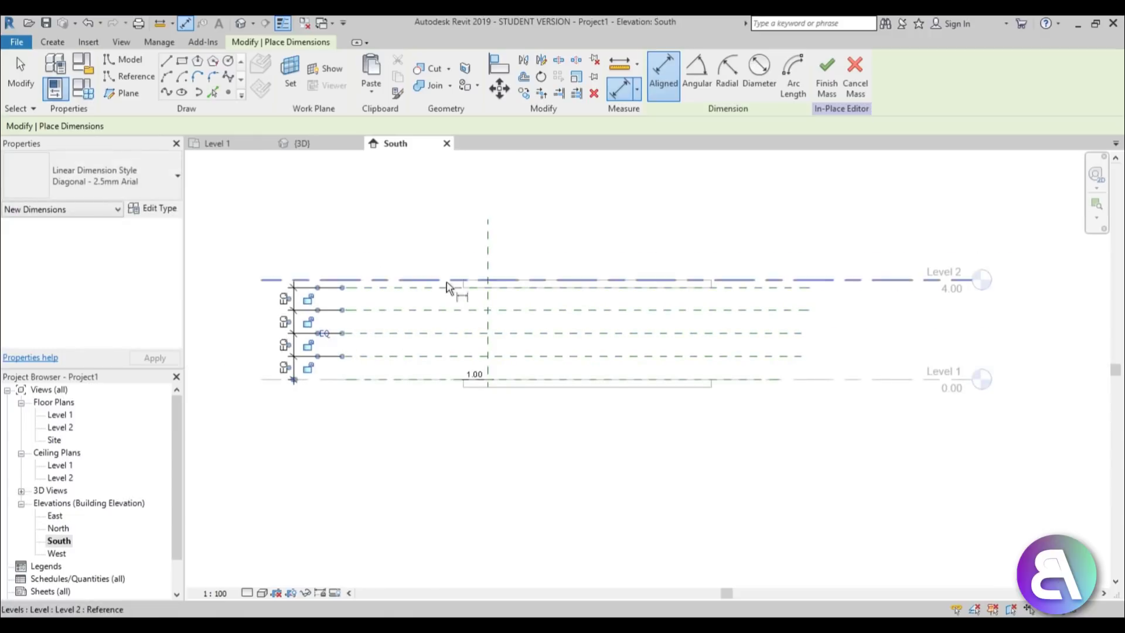
pyautogui.press('Escape')
pyautogui.press('Escape')
pyautogui.scroll(2, 465, 366)
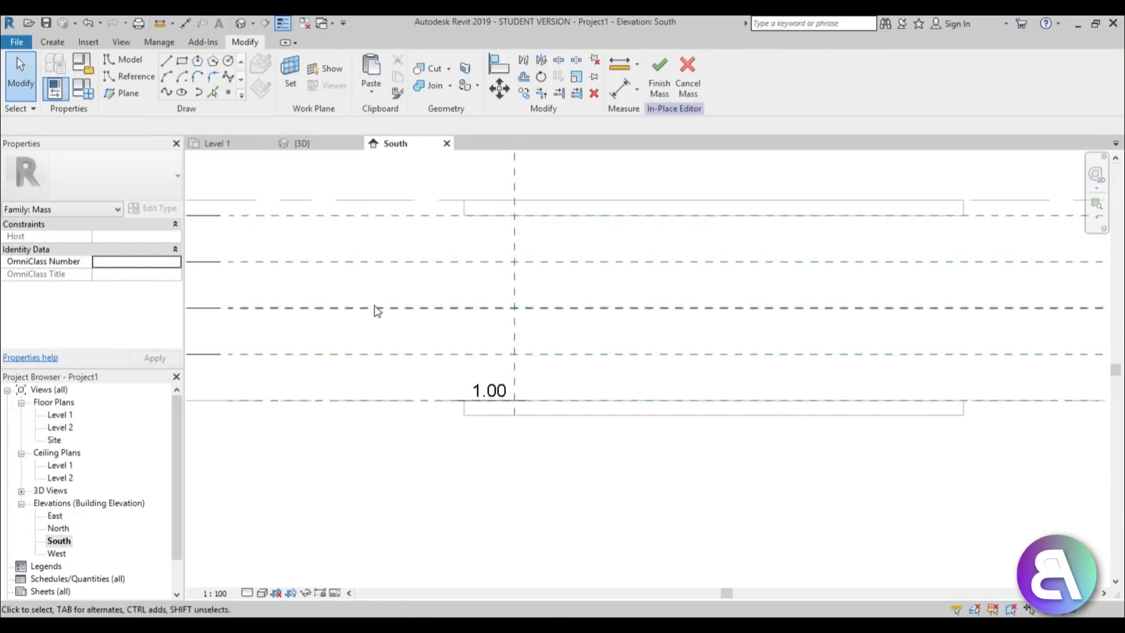
# - Examine the intersection of the two reference planes in the Level 1 floor plan
pyautogui.doubleClick(59, 427)
pyautogui.doubleClick(60, 415)
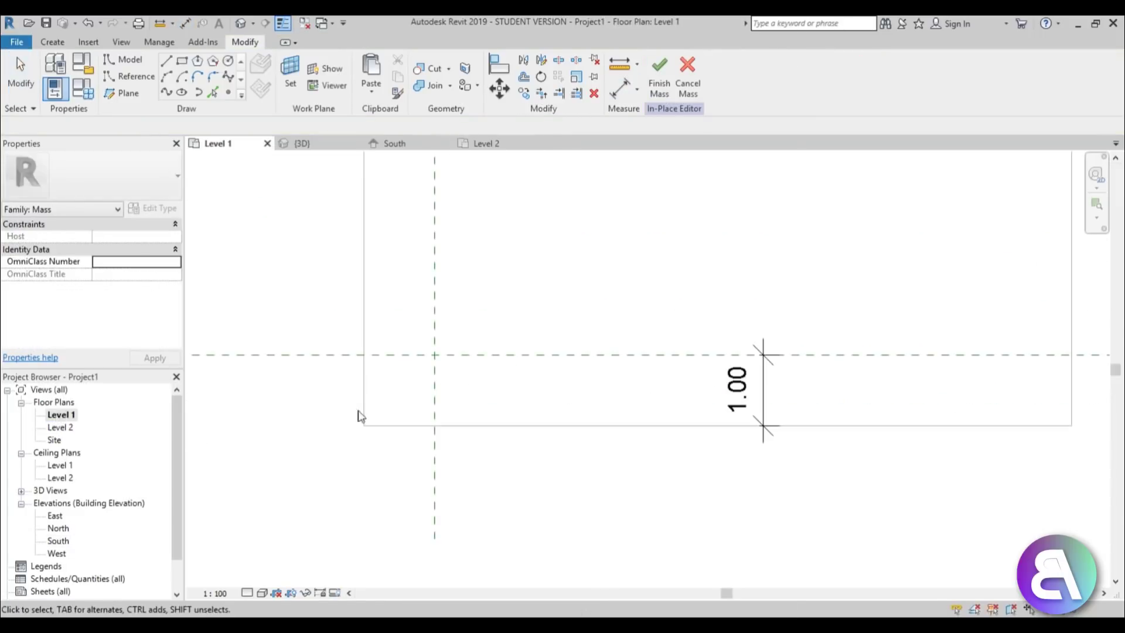
pyautogui.scroll(-1, 405, 399)
pyautogui.moveTo(414, 410); pyautogui.dragTo(445, 398, button='middle')
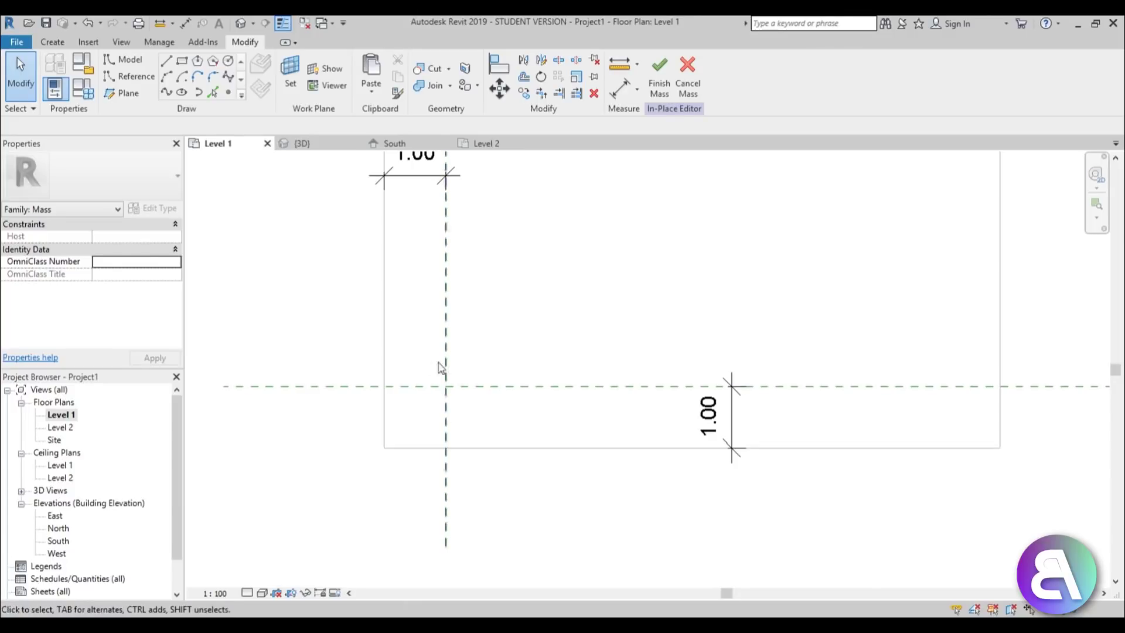
pyautogui.middleClick(476, 414)
pyautogui.moveTo(476, 414); pyautogui.dragTo(480, 403, button='middle')
# - Open the Level 2 floor plan at the reference plane intersection and change the view's visual style
pyautogui.doubleClick(60, 428)
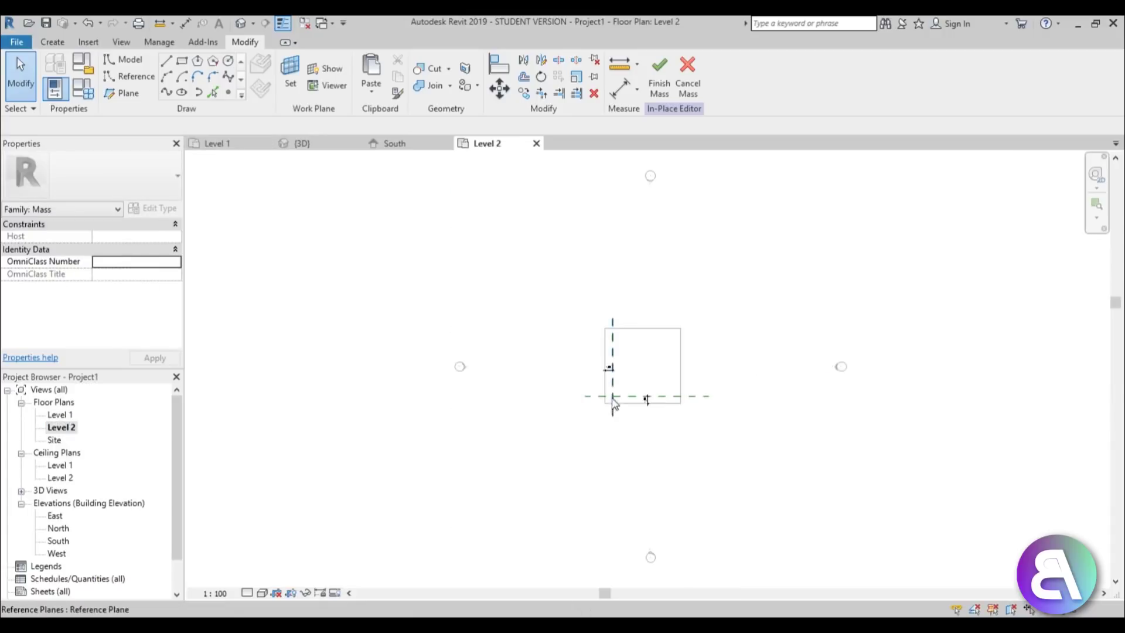
pyautogui.scroll(5, 596, 419)
pyautogui.scroll(2, 596, 419)
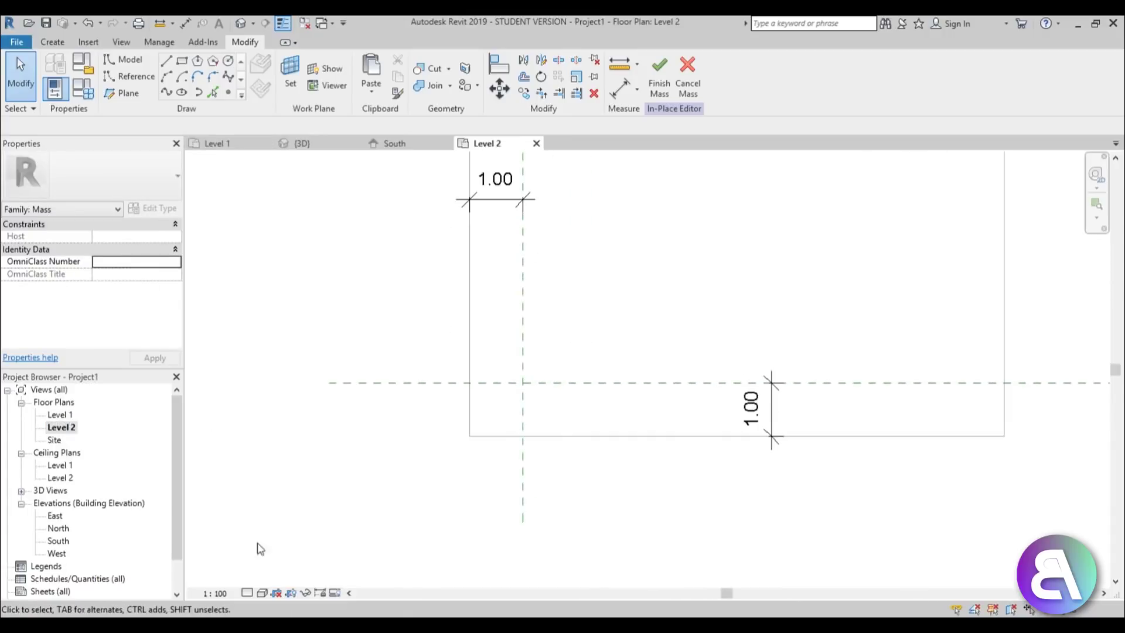
pyautogui.click(261, 593)
pyautogui.click(310, 507)
pyautogui.moveTo(647, 422); pyautogui.dragTo(612, 422, button='middle')
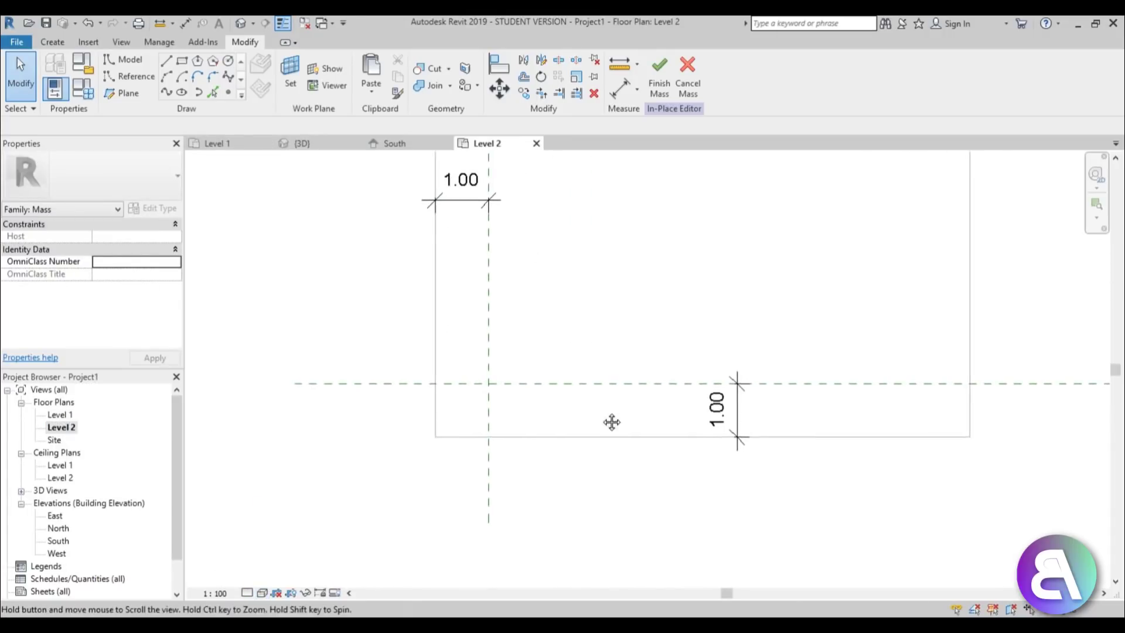
# - Set both the bottom and the view depth of the Level 2 plan's view range to Unlimited
pyautogui.press('v')
pyautogui.press('r')
pyautogui.moveTo(703, 224); pyautogui.dragTo(479, 218)
pyautogui.click(459, 308)
pyautogui.click(475, 333)
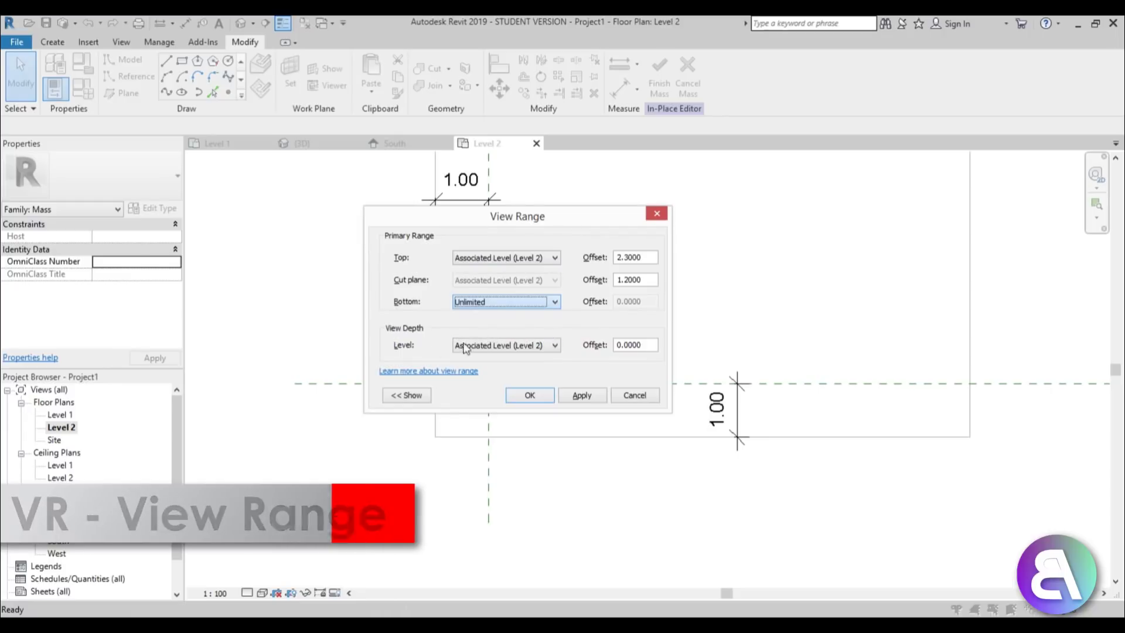
pyautogui.click(469, 349)
pyautogui.click(481, 377)
pyautogui.click(583, 397)
pyautogui.click(530, 396)
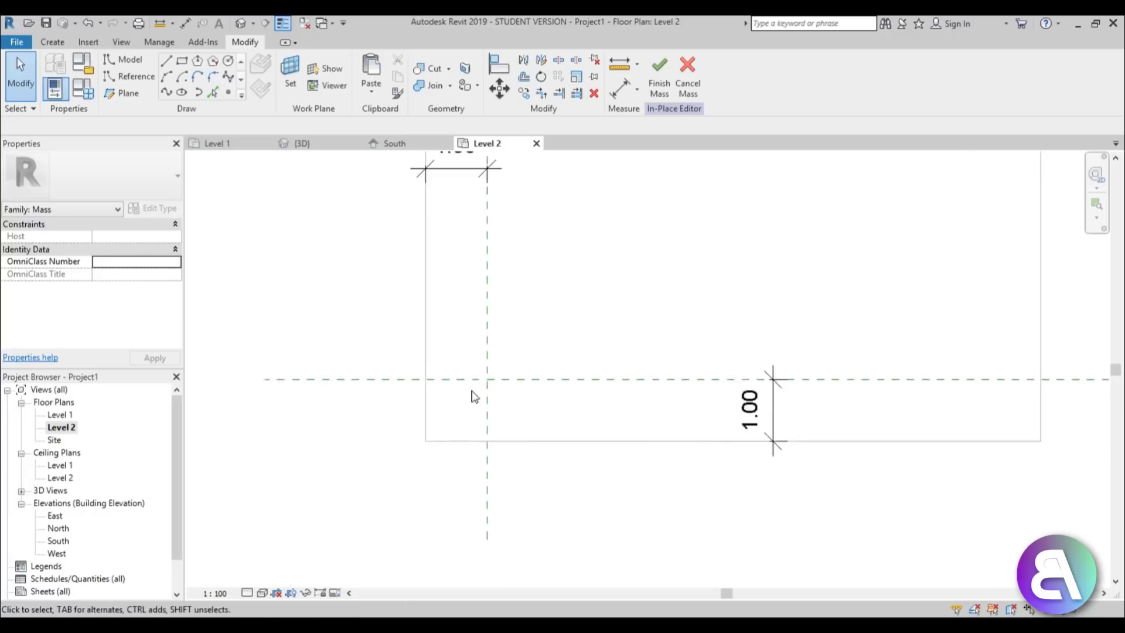
pyautogui.scroll(2, 498, 404)
pyautogui.moveTo(499, 405); pyautogui.dragTo(512, 382, button='middle')
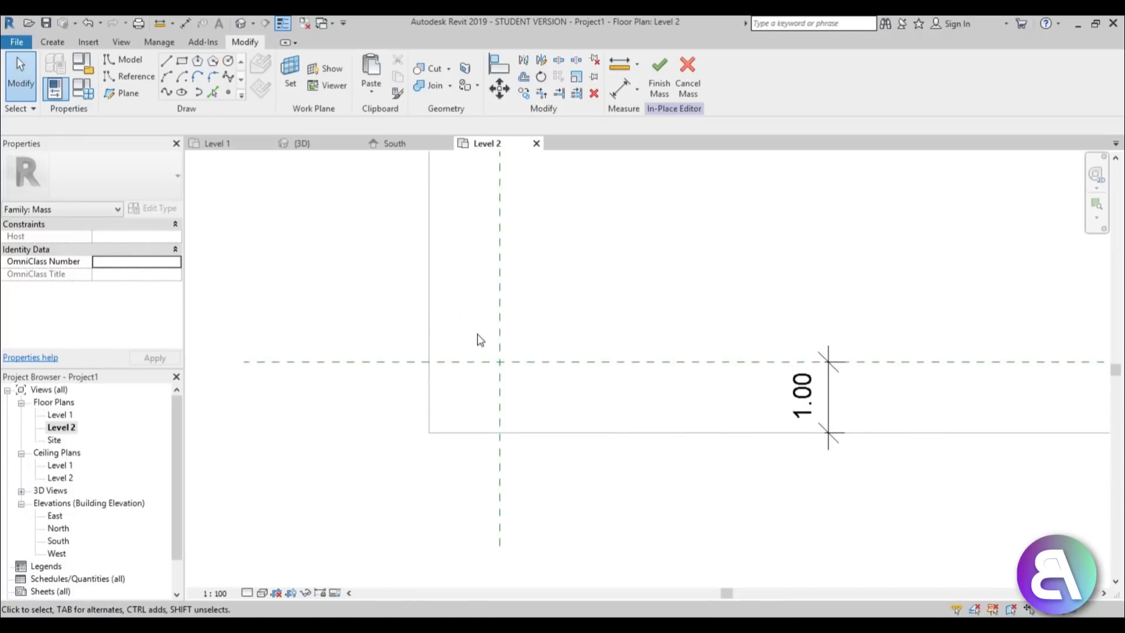
pyautogui.click(139, 61)
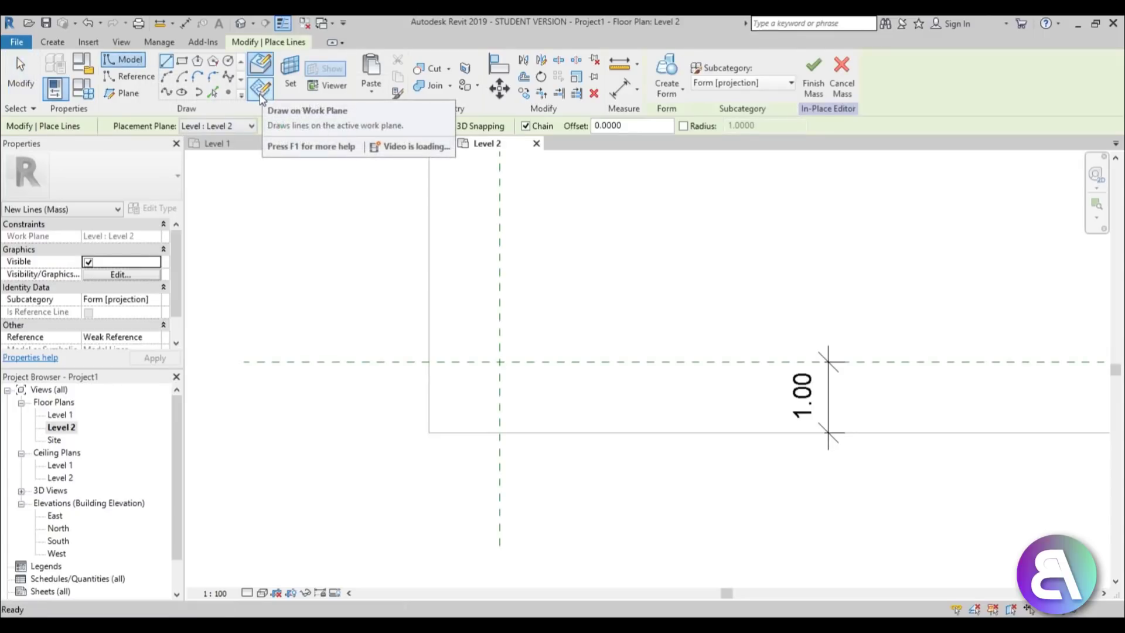
pyautogui.click(261, 92)
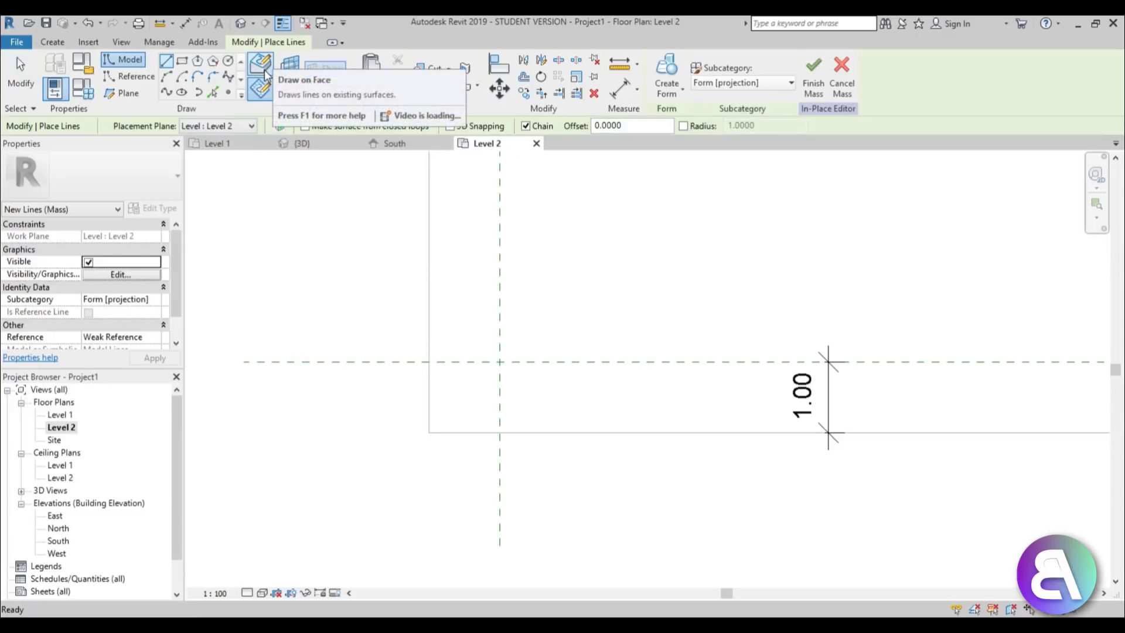
pyautogui.click(218, 126)
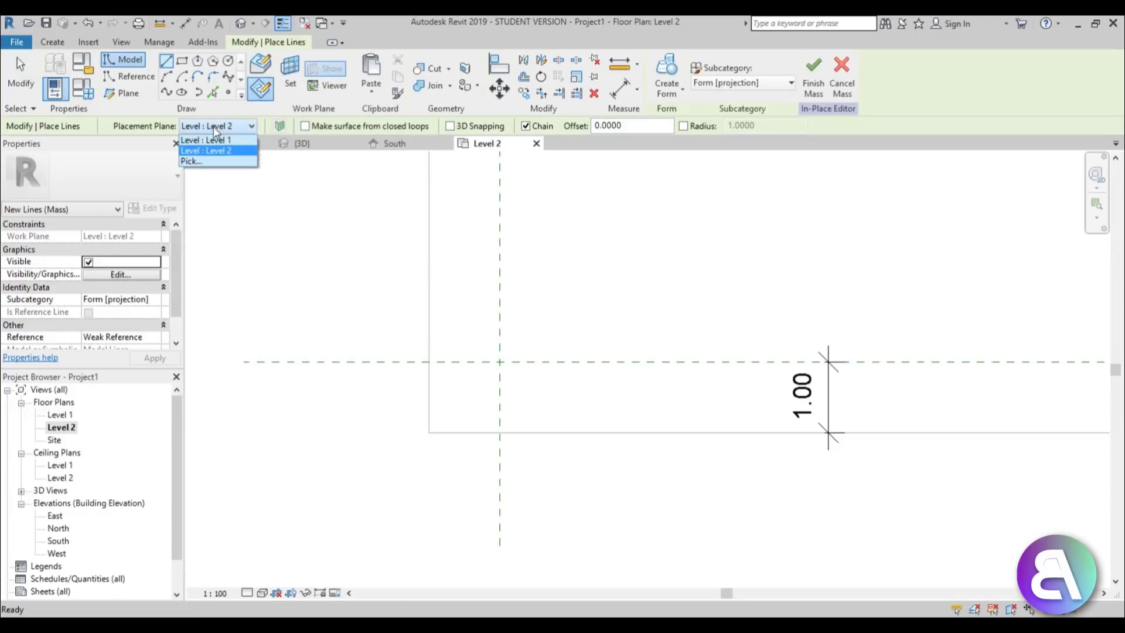
pyautogui.click(206, 150)
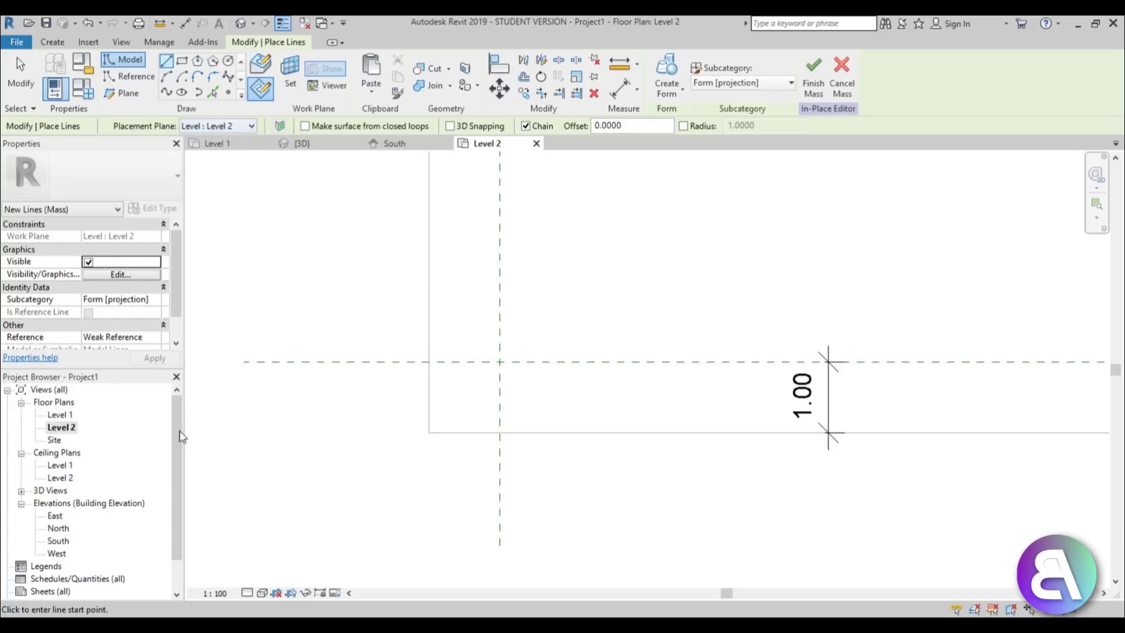
# - In the South elevation, name the lowest horizontal reference plane 1 and the second one up 2
pyautogui.doubleClick(71, 536)
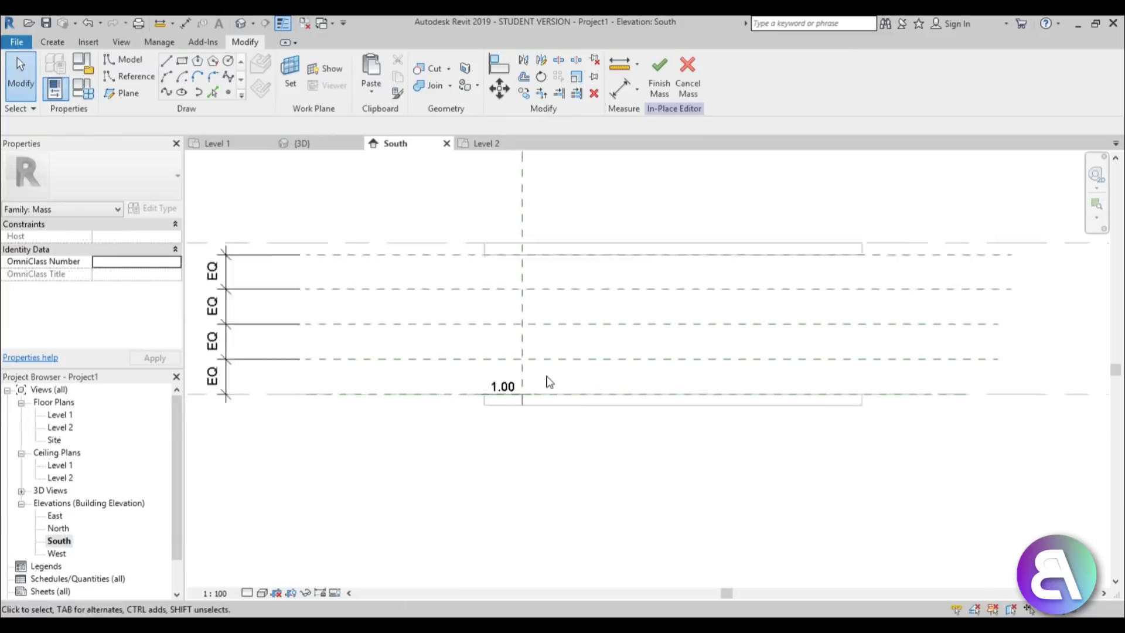
pyautogui.click(493, 382)
pyautogui.click(462, 375)
pyautogui.write('1')
pyautogui.press('Return')
pyautogui.click(460, 350)
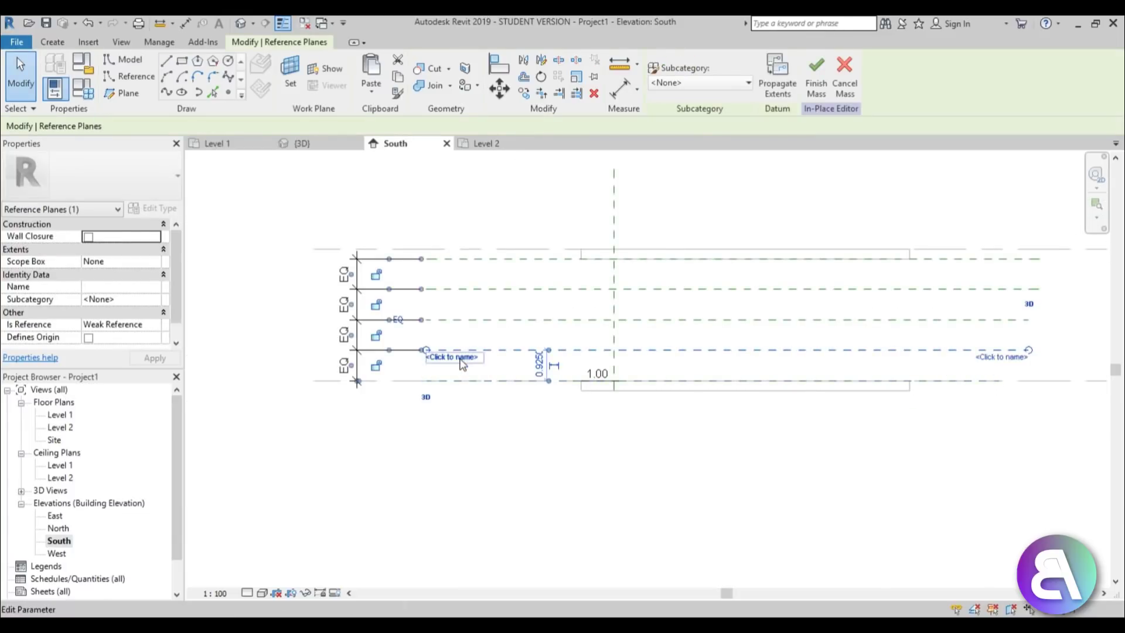
pyautogui.click(457, 357)
pyautogui.write('2')
pyautogui.press('Return')
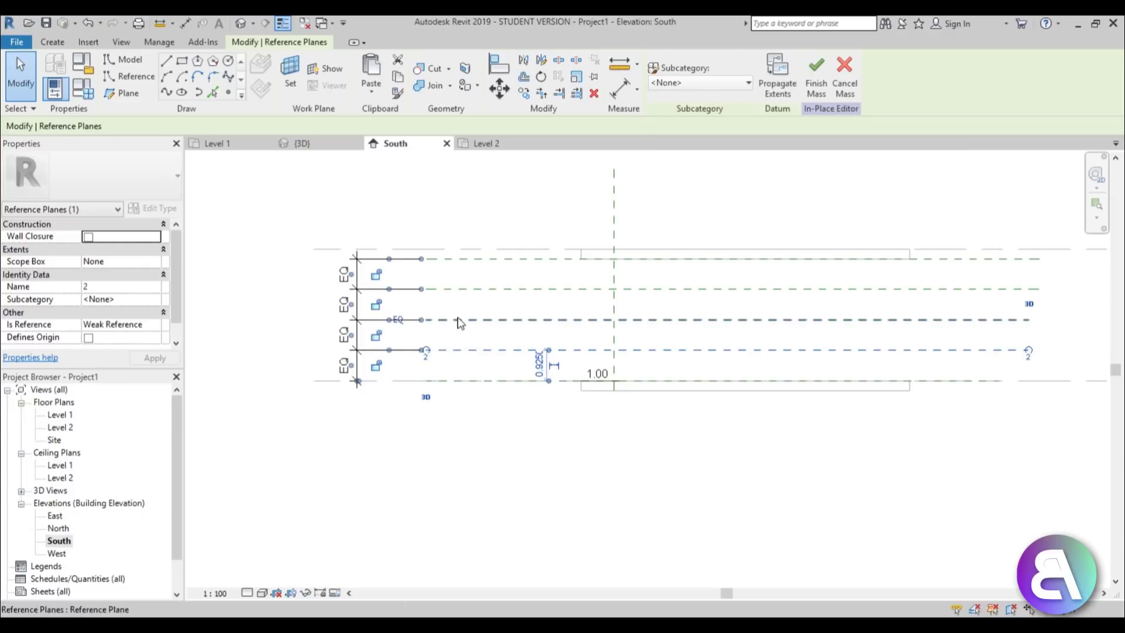
# - Name the third horizontal reference plane from below 3 and the fourth one 4
pyautogui.click(457, 320)
pyautogui.click(457, 327)
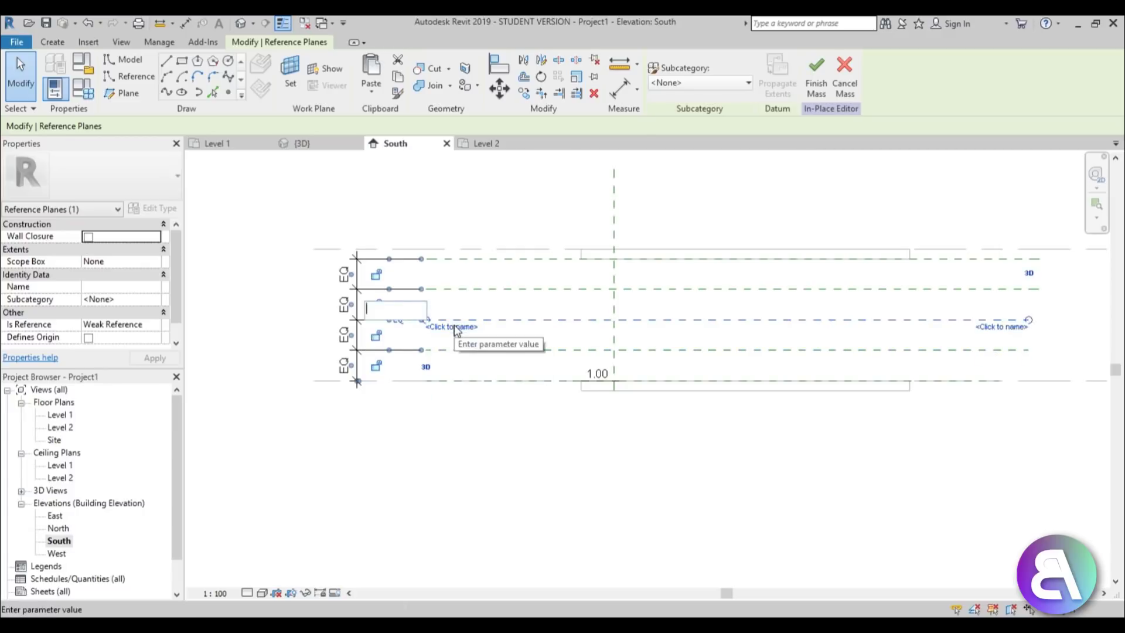
pyautogui.write('3')
pyautogui.press('Return')
pyautogui.click(467, 293)
pyautogui.click(454, 297)
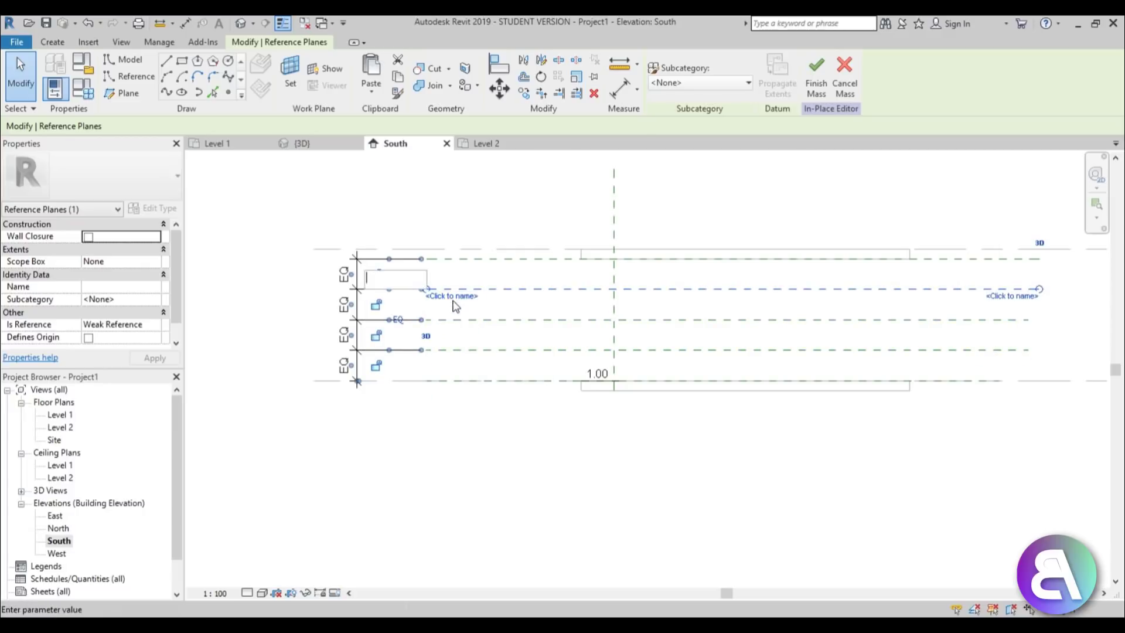
pyautogui.write('4')
pyautogui.press('Return')
# - Name the uppermost horizontal reference plane 5
pyautogui.click(466, 259)
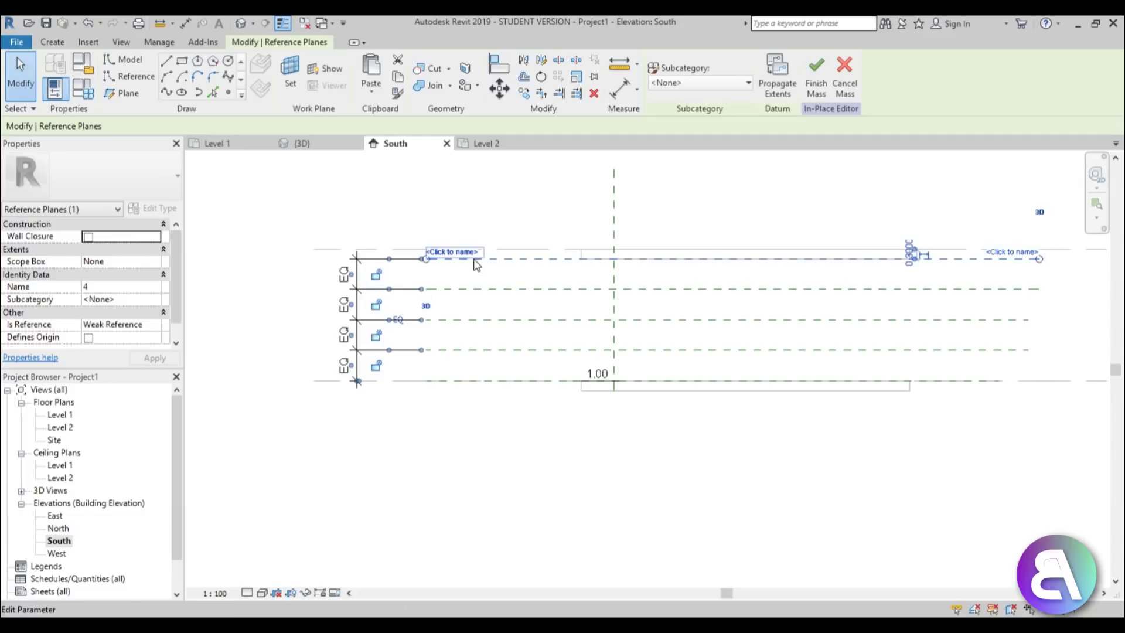
pyautogui.click(459, 251)
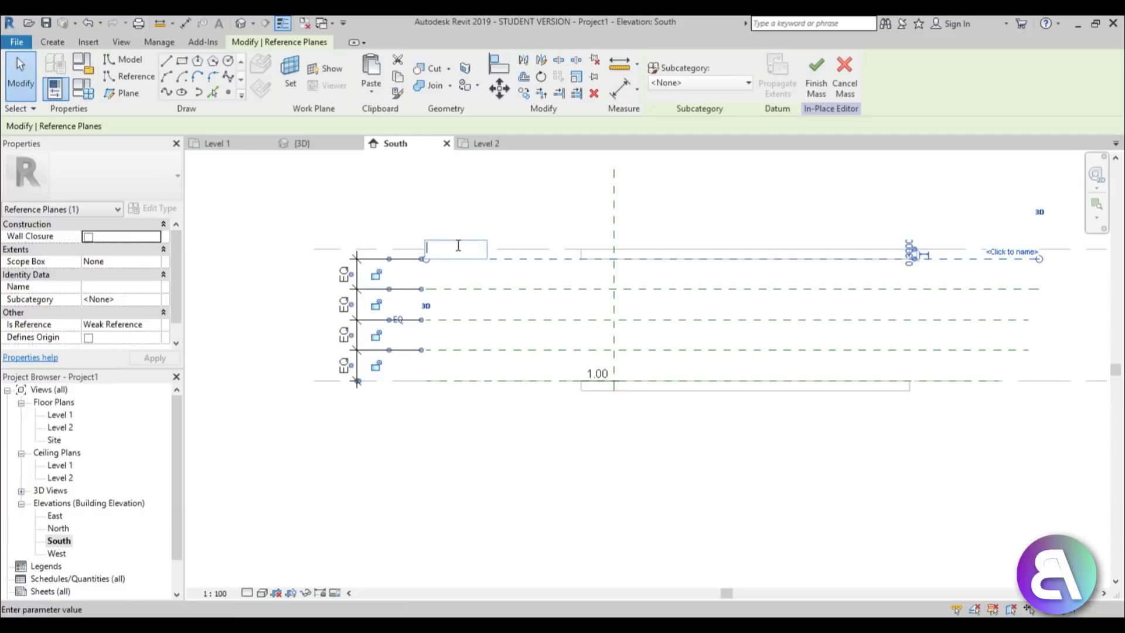
pyautogui.write('5')
pyautogui.press('Return')
pyautogui.scroll(2, 592, 346)
pyautogui.press('Escape')
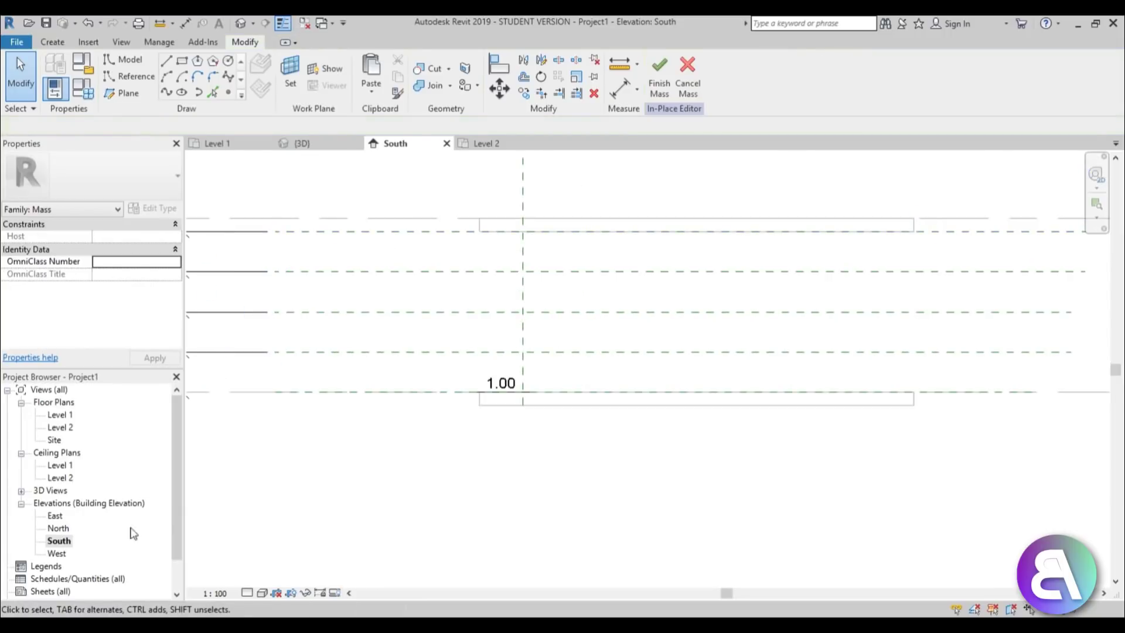
# - In the Level 2 floor plan, draw a 1.5 m vertical model line on Reference Plane 1, across the horizontal reference plane
pyautogui.doubleClick(61, 427)
pyautogui.moveTo(514, 397); pyautogui.dragTo(484, 381, button='middle')
pyautogui.click(166, 62)
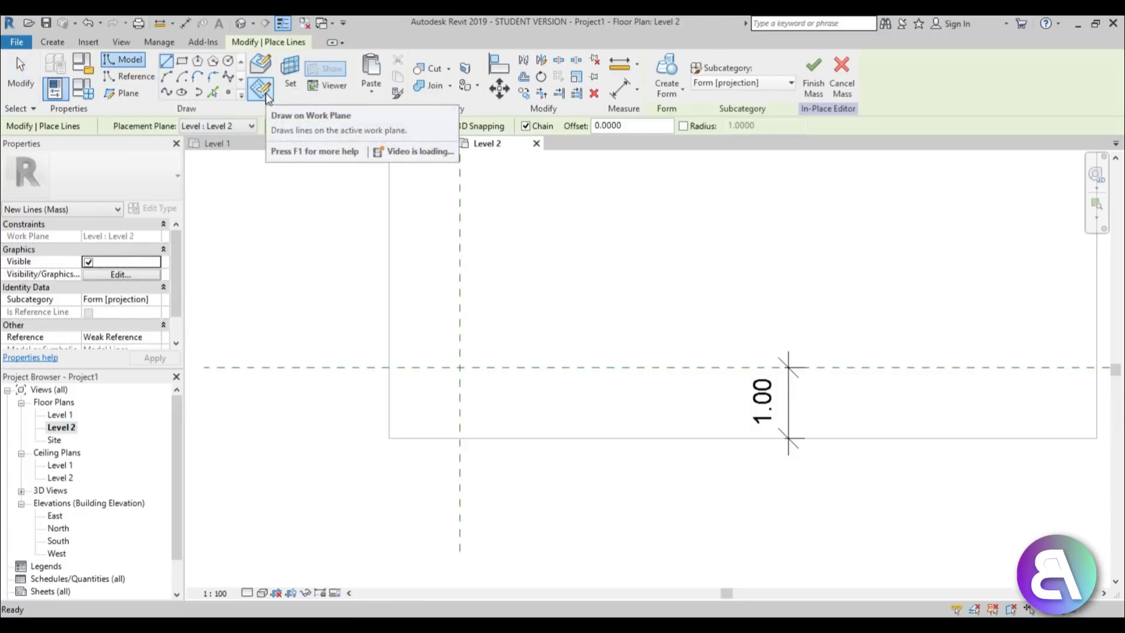
pyautogui.click(223, 127)
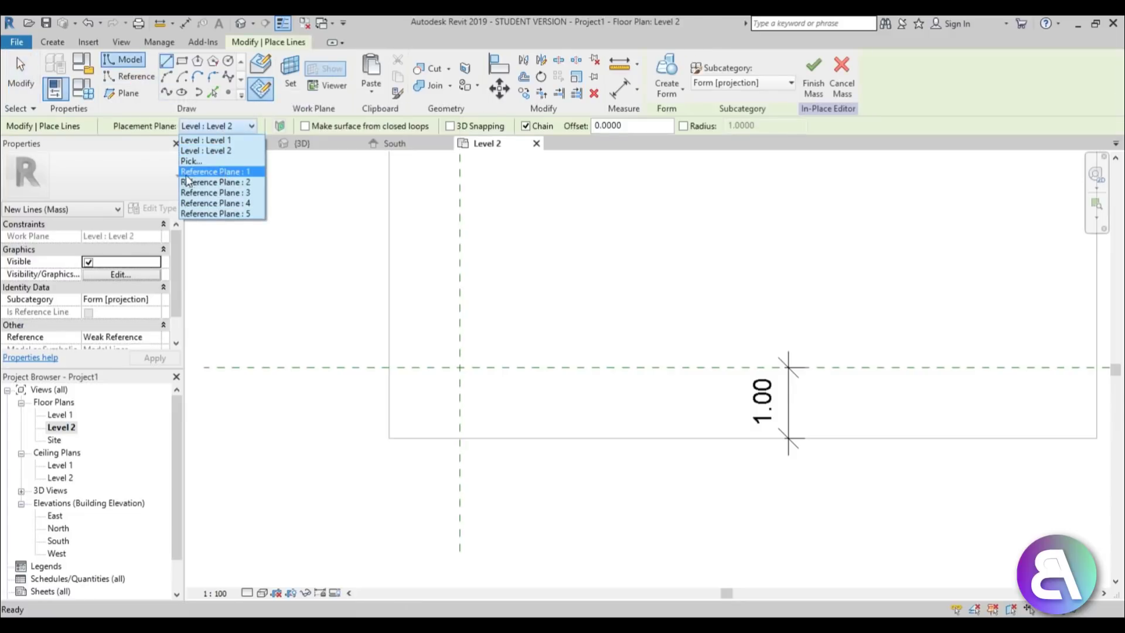
pyautogui.click(220, 172)
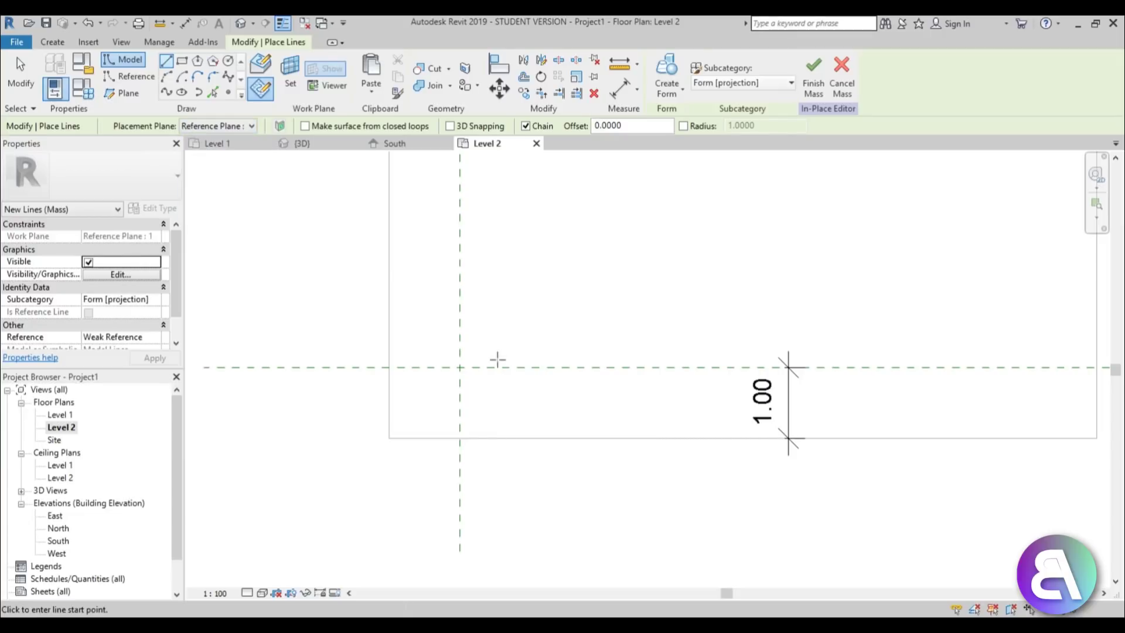
pyautogui.click(502, 311)
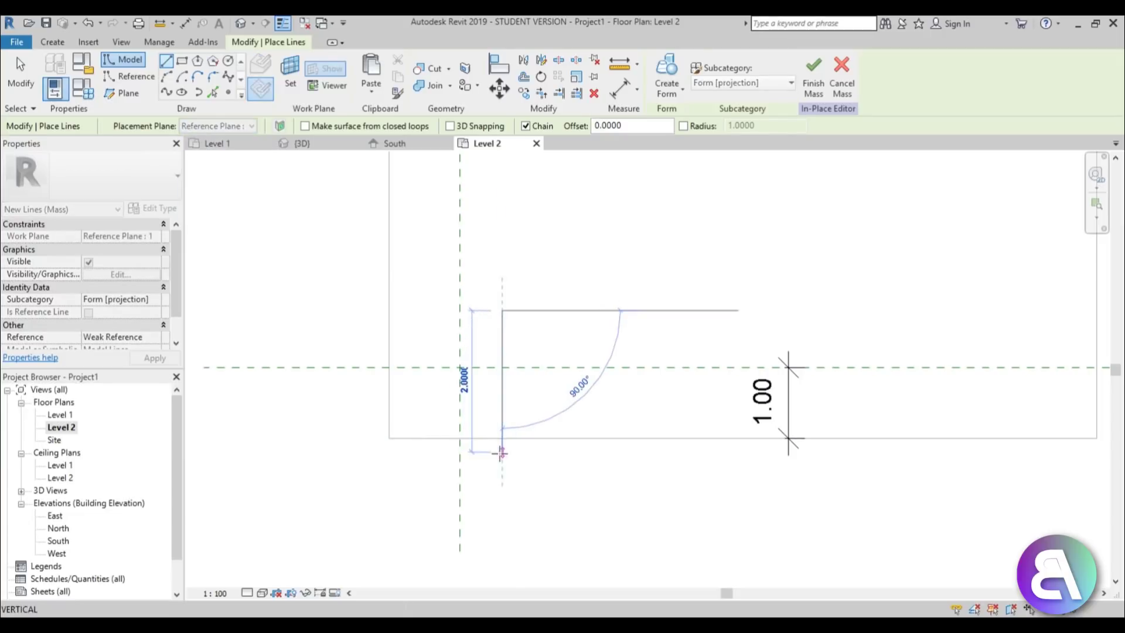
pyautogui.click(502, 415)
pyautogui.press('Escape')
pyautogui.press('Escape')
# - Set the vertical line's distance from the vertical reference plane to 0.3 m
pyautogui.click(502, 404)
pyautogui.click(481, 434)
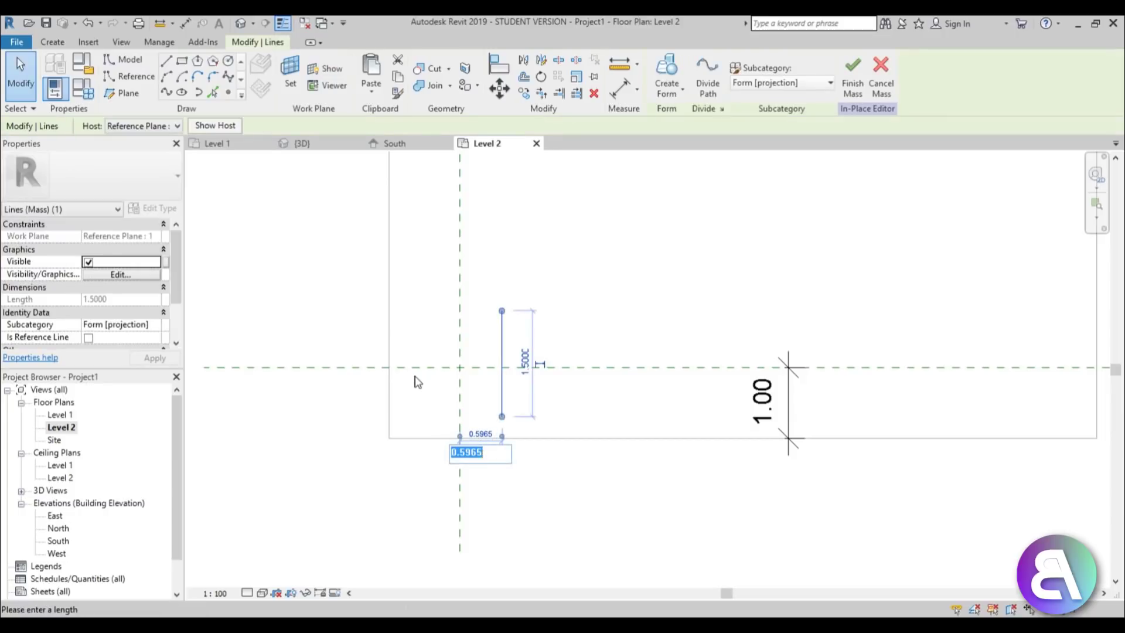
pyautogui.write('.3')
pyautogui.press('Return')
pyautogui.click(410, 395)
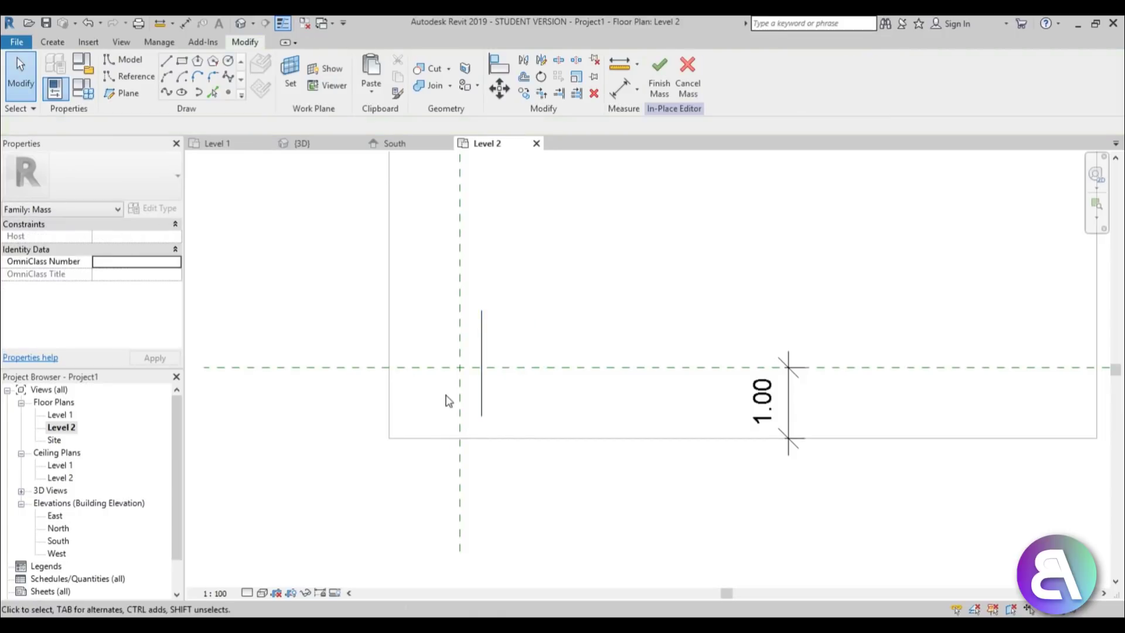
# - Draw a circle of 0.08 m radius centred where the vertical line crosses the horizontal reference plane
pyautogui.scroll(3, 460, 386)
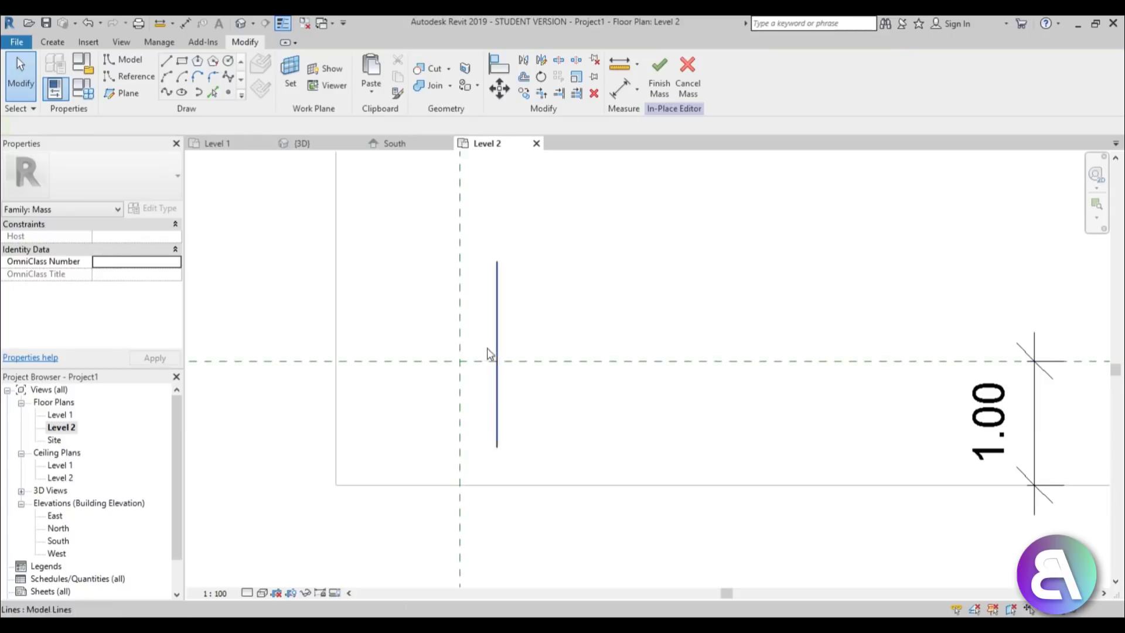
pyautogui.scroll(2, 489, 369)
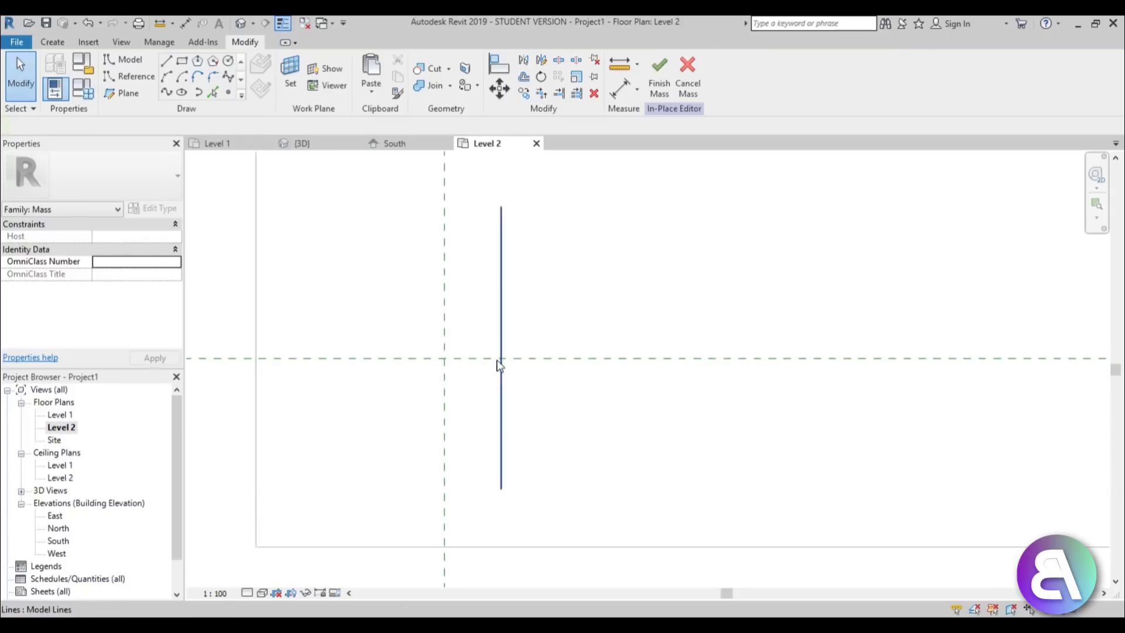
pyautogui.scroll(1, 516, 378)
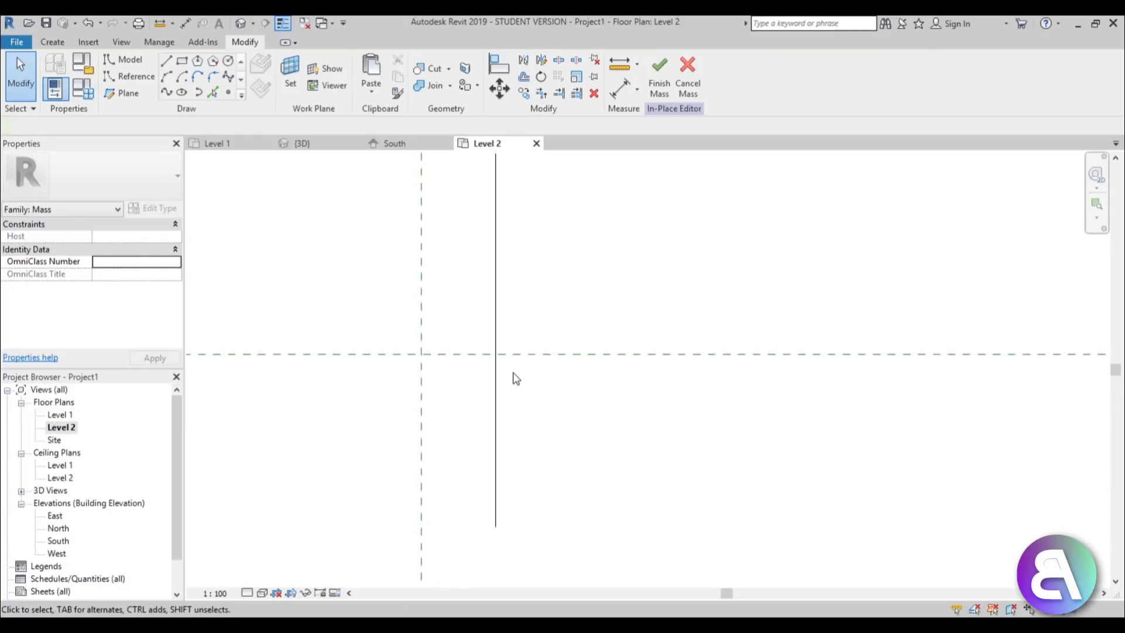
pyautogui.click(227, 61)
pyautogui.click(496, 354)
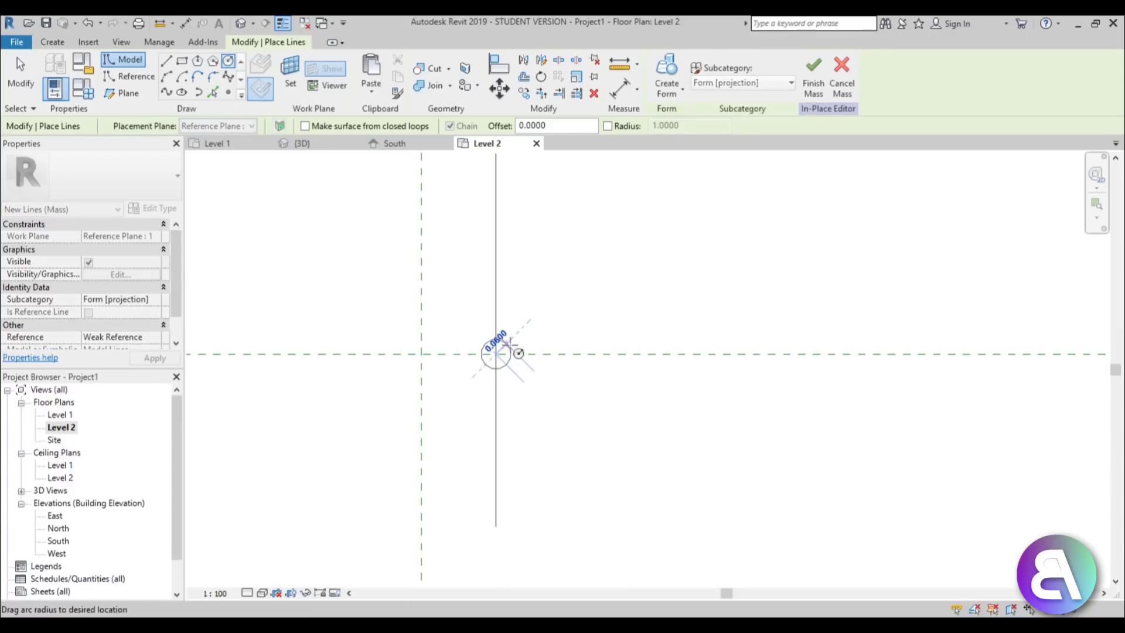
pyautogui.write('.0')
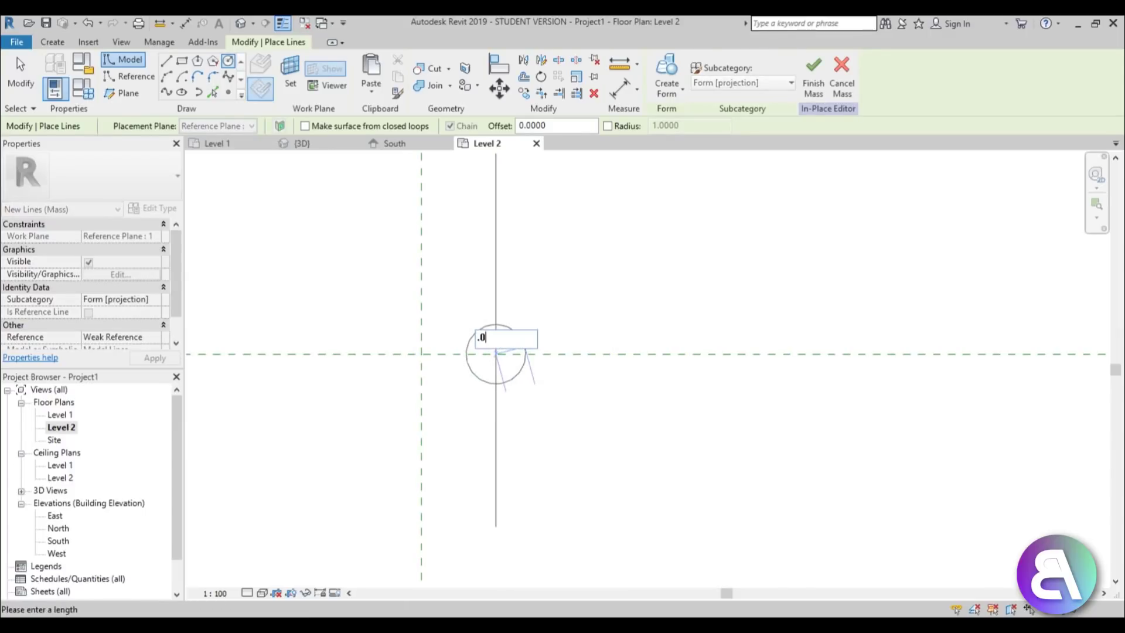
pyautogui.write('8')
pyautogui.press('Return')
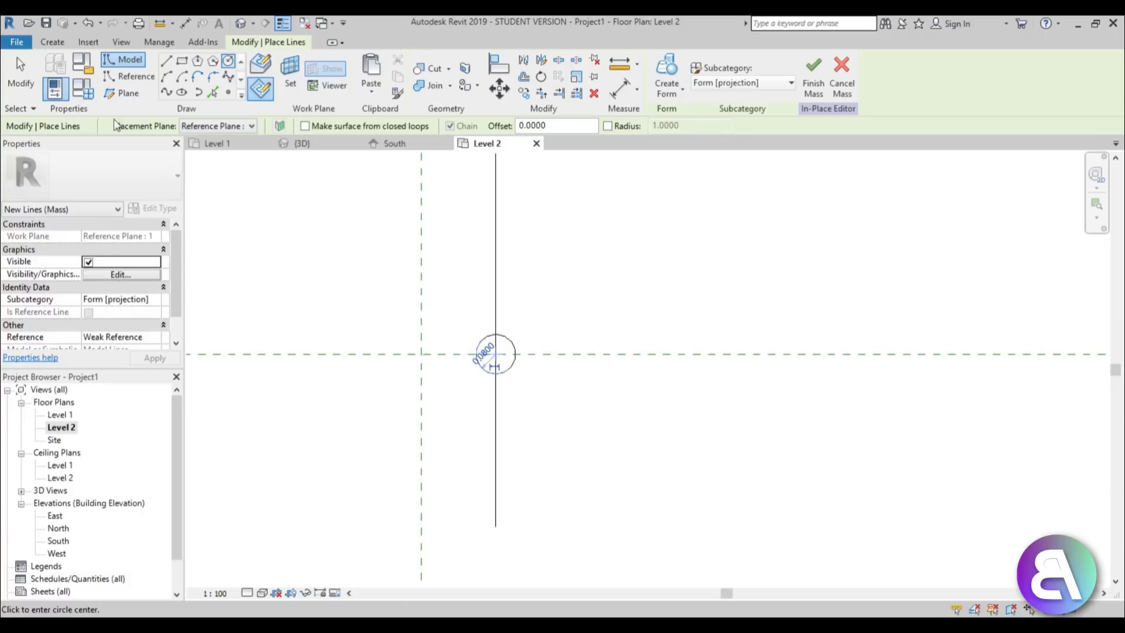
pyautogui.click(32, 92)
# - Check which reference plane hosts the circle
pyautogui.scroll(1, 505, 340)
pyautogui.click(505, 335)
pyautogui.moveTo(505, 335); pyautogui.dragTo(562, 300, button='middle')
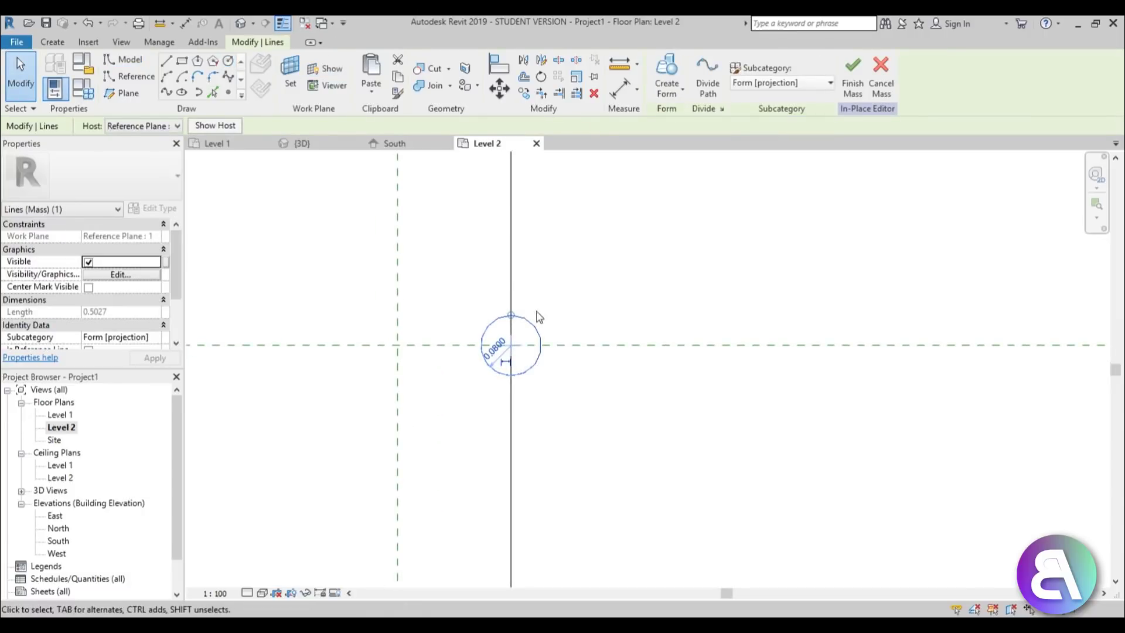
pyautogui.click(166, 133)
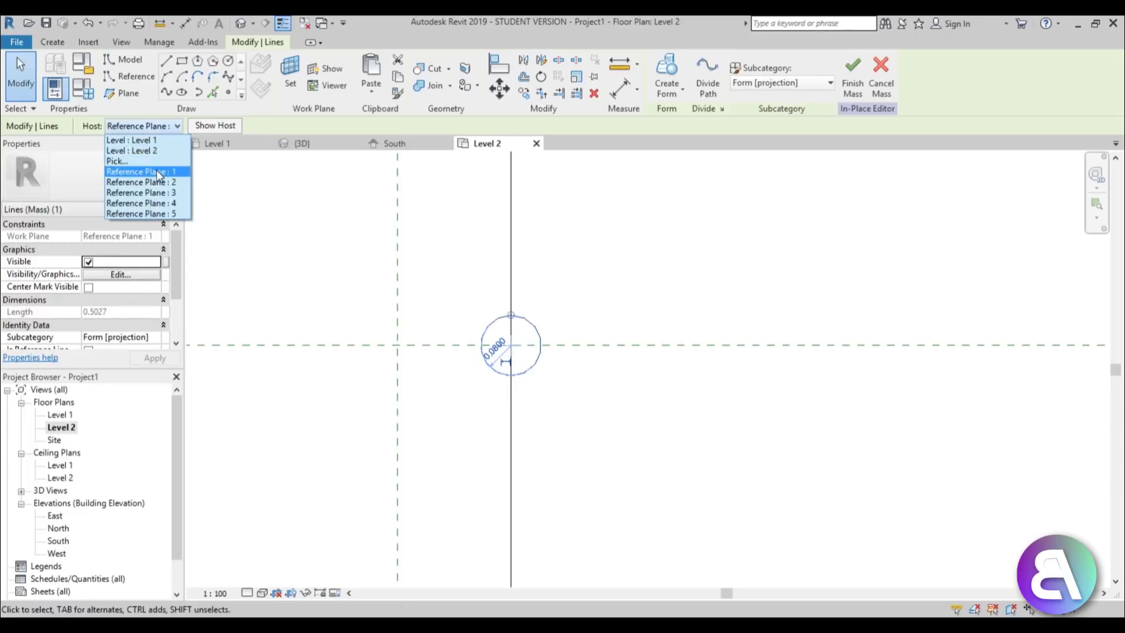
pyautogui.click(588, 407)
pyautogui.click(588, 407)
# - Delete the vertical helper line running through the circle
pyautogui.scroll(-2, 565, 396)
pyautogui.scroll(1, 527, 378)
pyautogui.scroll(-1, 494, 357)
pyautogui.click(523, 337)
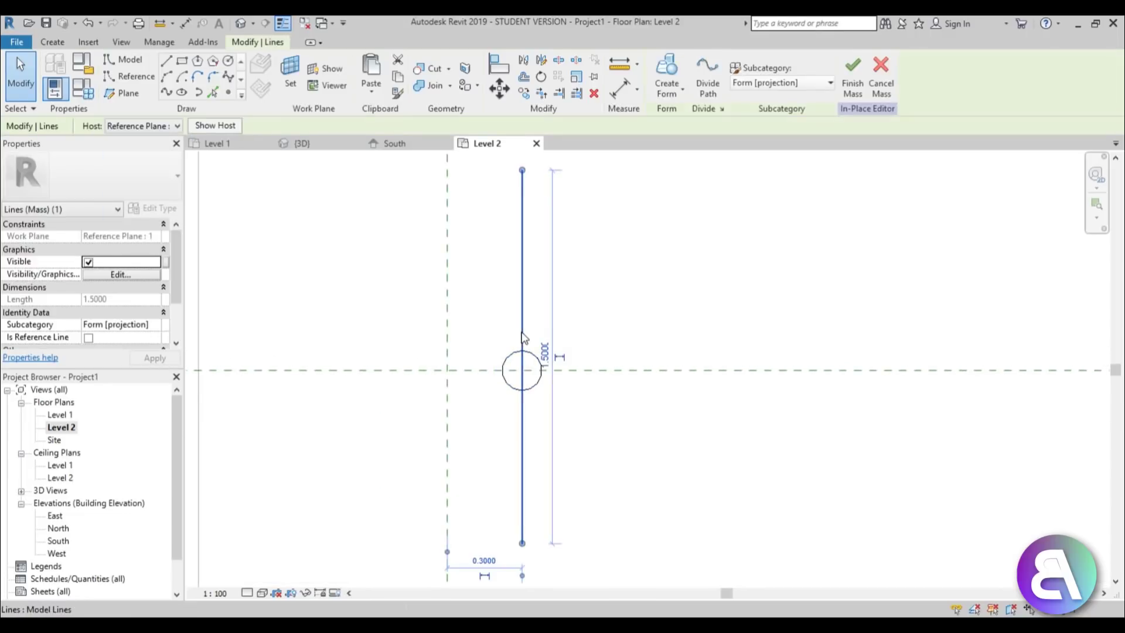
pyautogui.press('Delete')
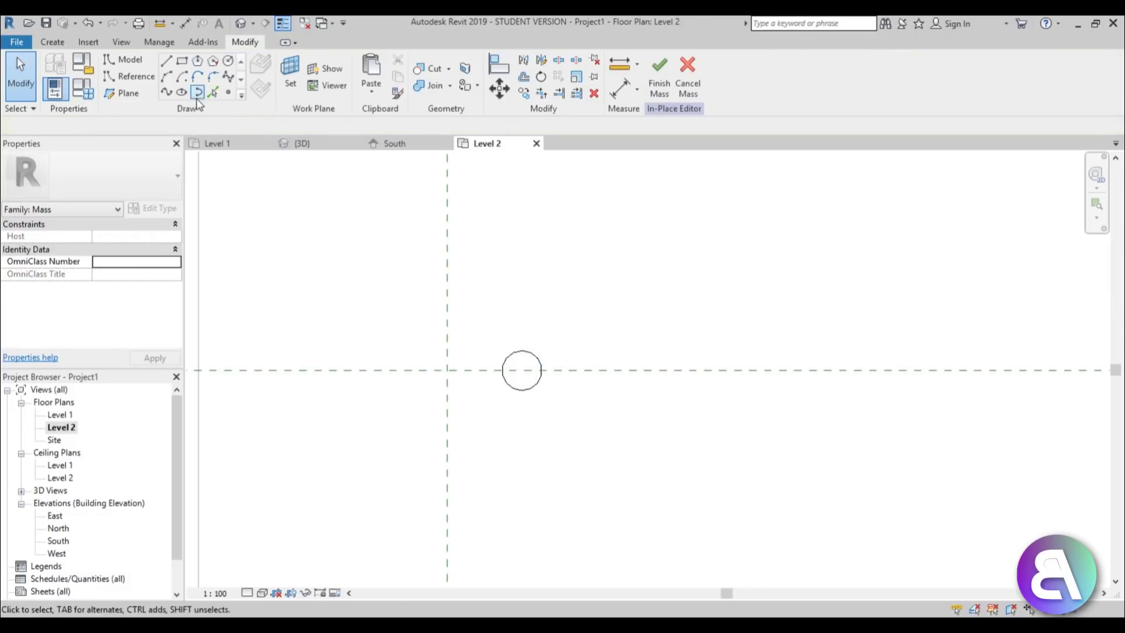
# - Draw a horizontal model line about 0.58 m long on Reference Plane 2, above the circle and across the vertical reference plane
pyautogui.click(123, 60)
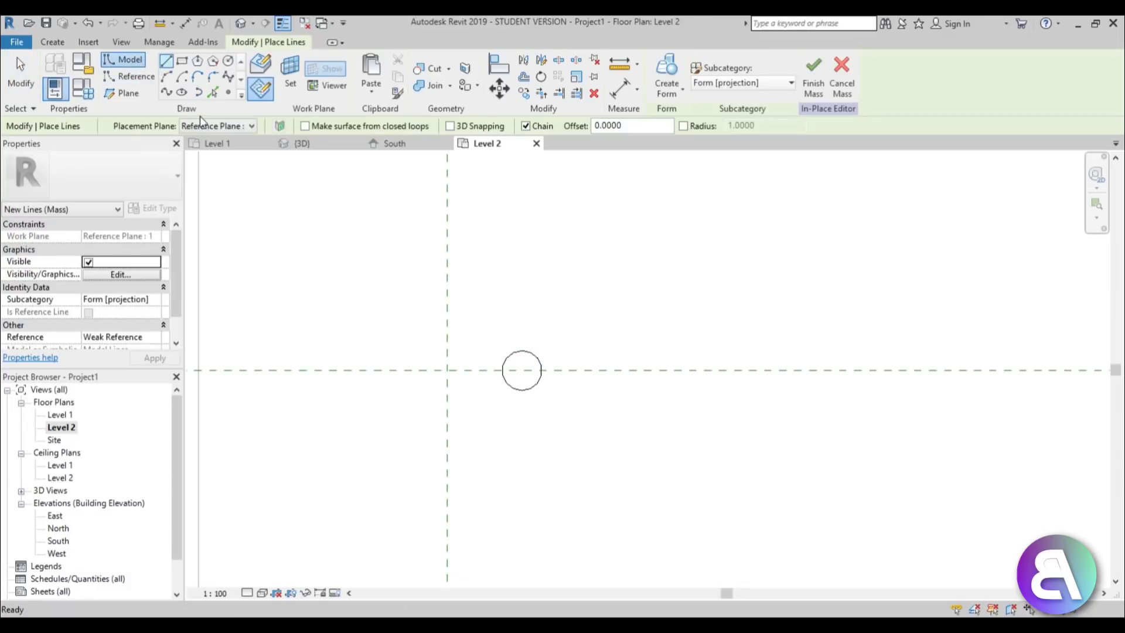
pyautogui.click(228, 129)
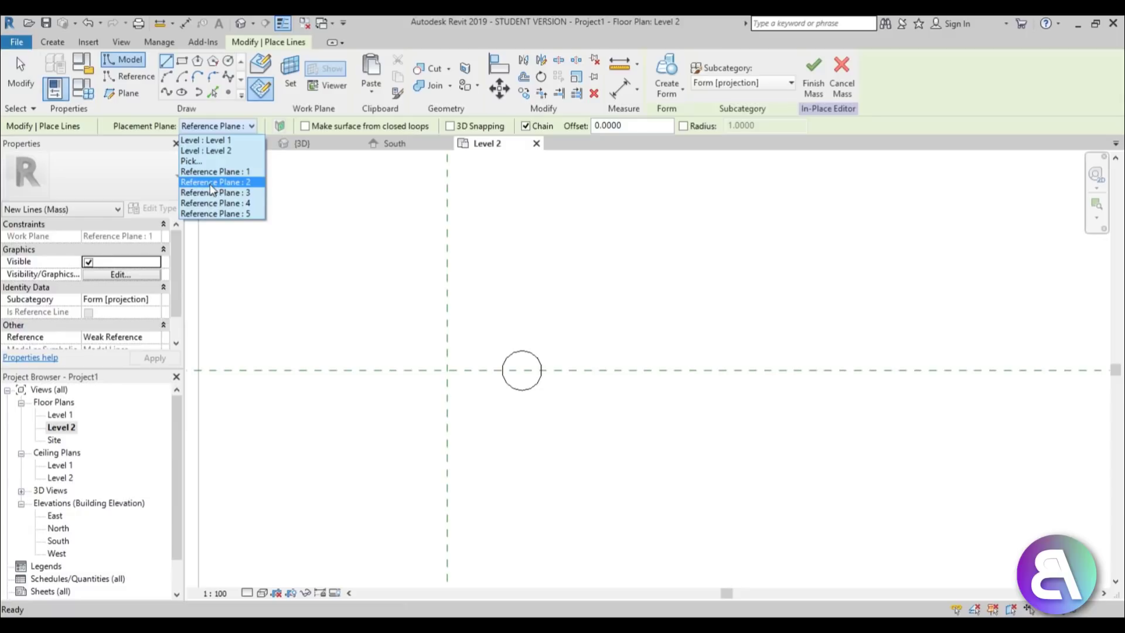
pyautogui.click(215, 170)
pyautogui.click(414, 320)
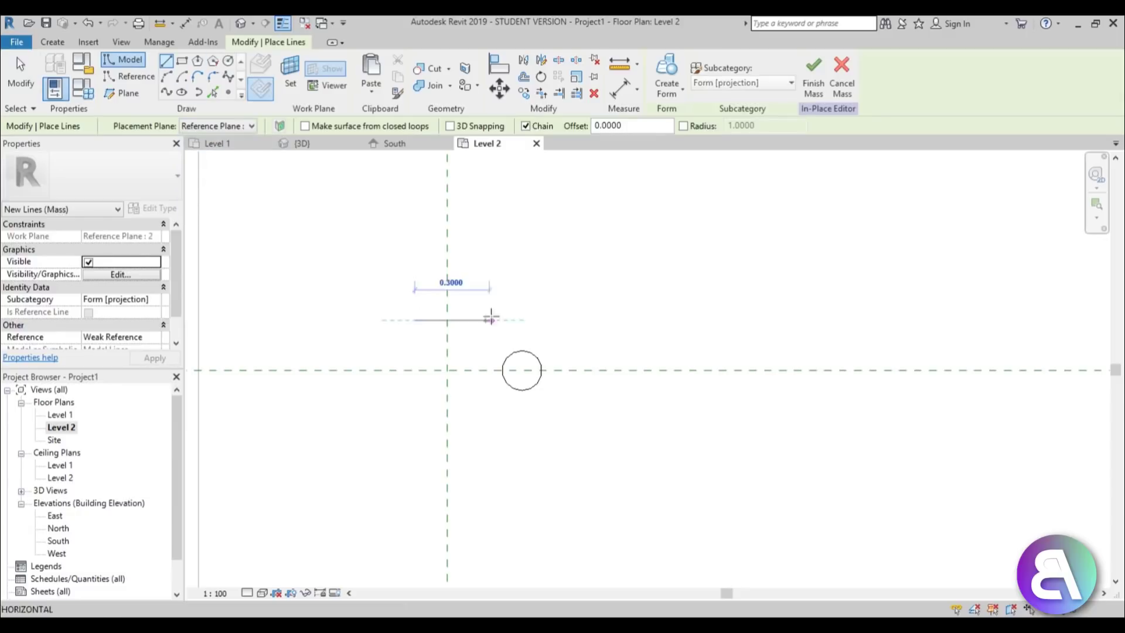
pyautogui.click(559, 321)
pyautogui.press('Escape')
pyautogui.press('Escape')
# - Set the horizontal line's distance from the horizontal reference plane to 0.3 m
pyautogui.click(574, 346)
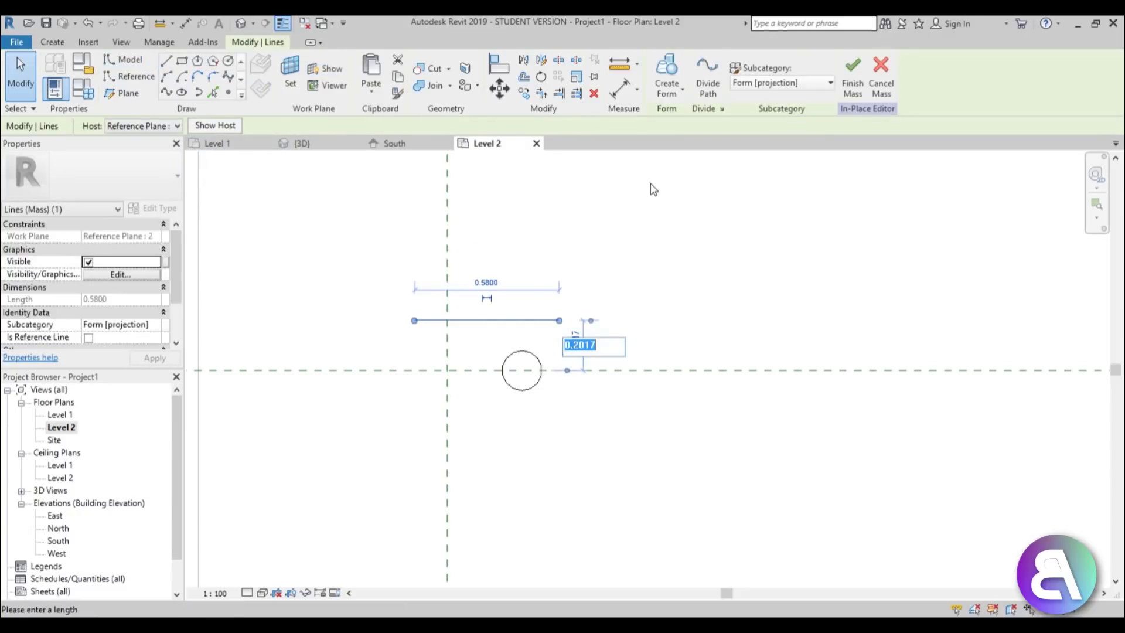
pyautogui.write('.3')
pyautogui.press('Return')
pyautogui.click(668, 198)
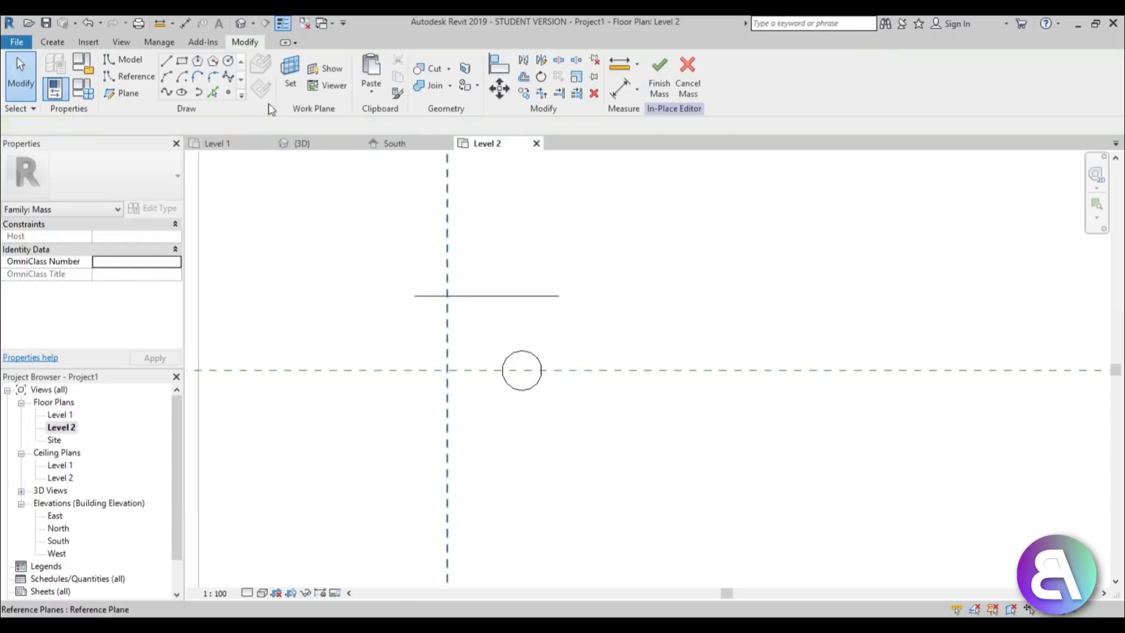
# - Draw a circle of 0.08 m radius on Reference Plane 2, centred where the horizontal helper line crosses the vertical reference plane
pyautogui.click(228, 60)
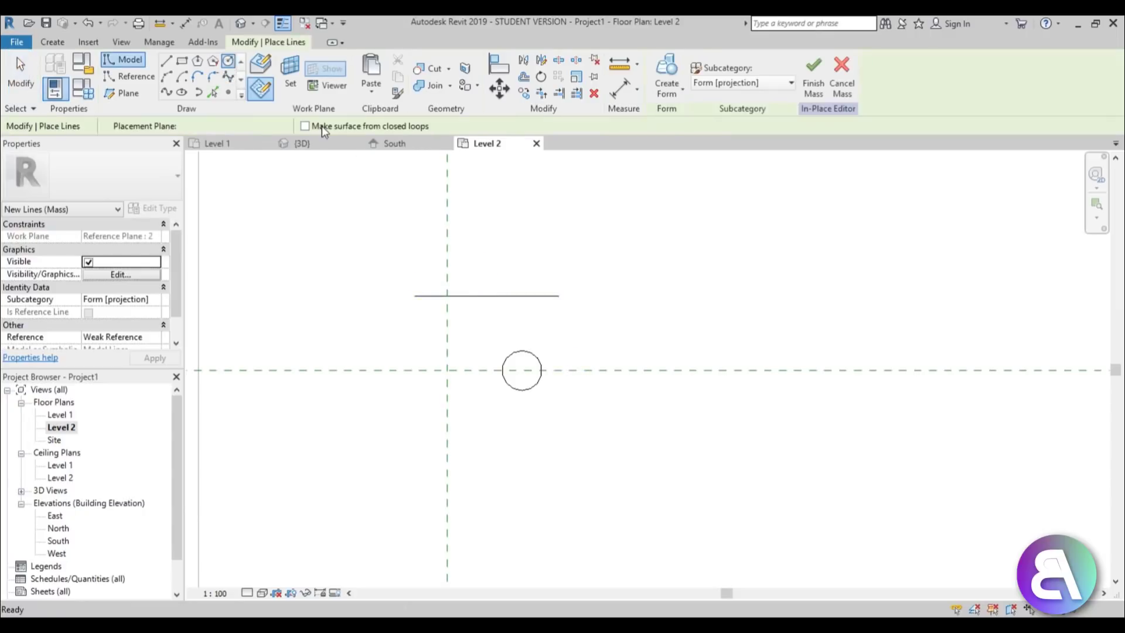
pyautogui.click(447, 296)
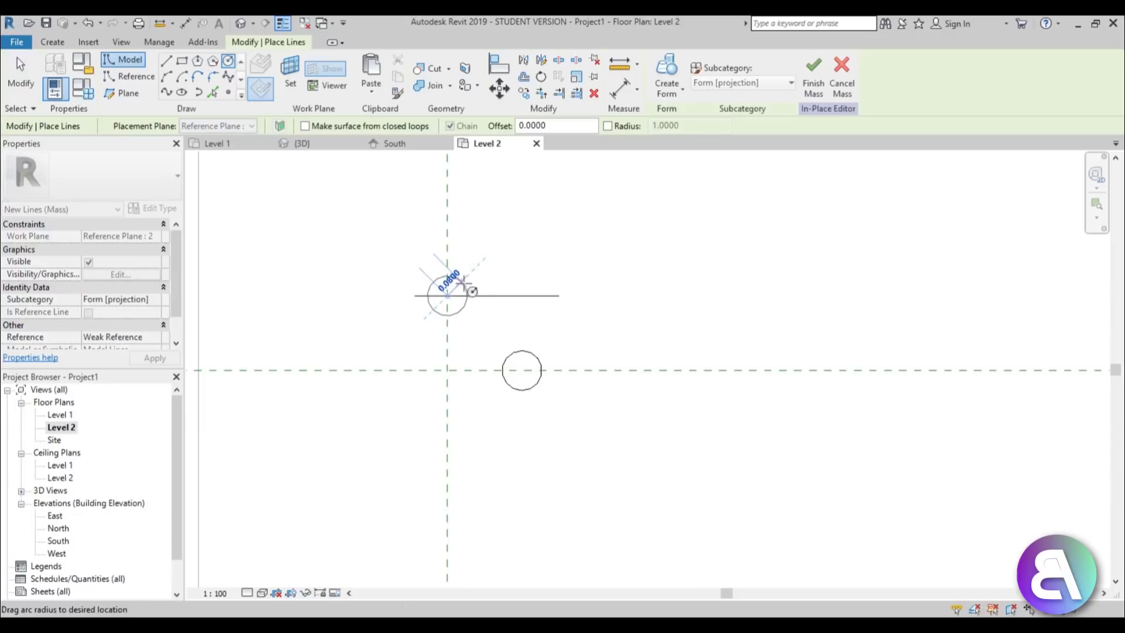
pyautogui.click(464, 288)
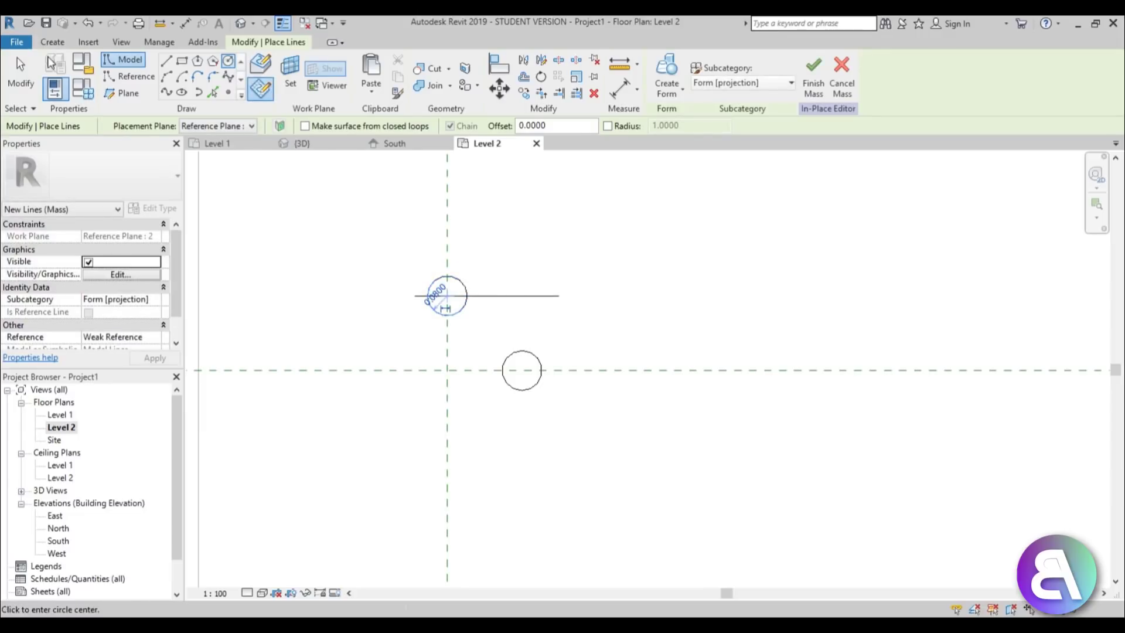
# - Delete the horizontal helper line running through the upper circle
pyautogui.click(21, 72)
pyautogui.click(539, 296)
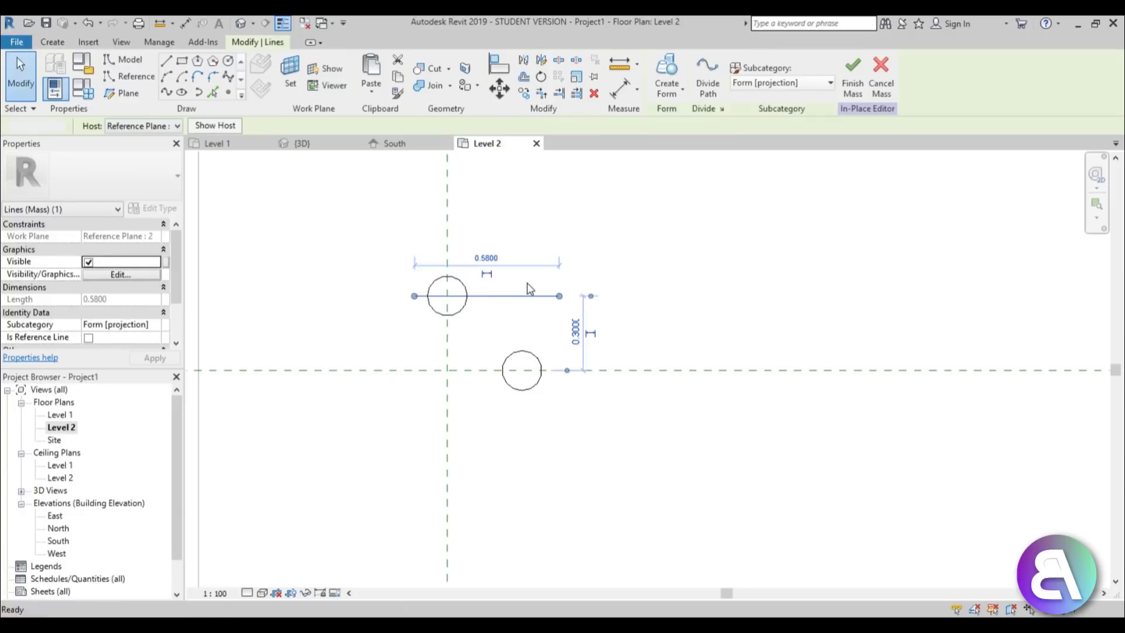
pyautogui.press('Delete')
# - Draw a vertical model line about 0.5 m long on Reference Plane 3, crossing the horizontal reference plane, 0.3 m left of the vertical one
pyautogui.click(128, 61)
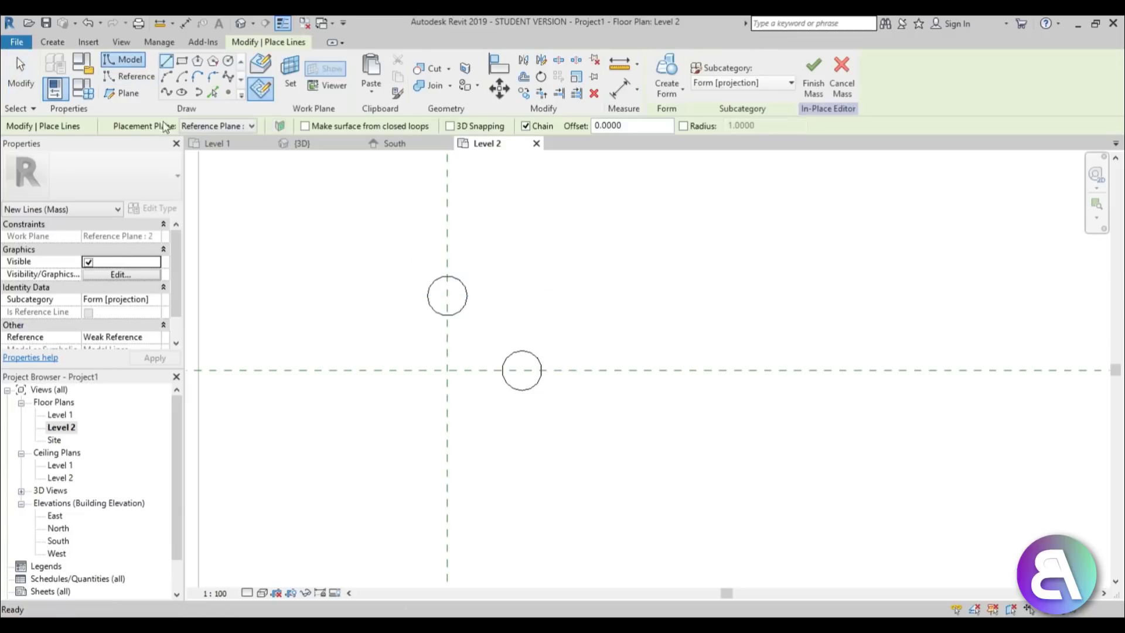
pyautogui.click(212, 127)
pyautogui.click(213, 193)
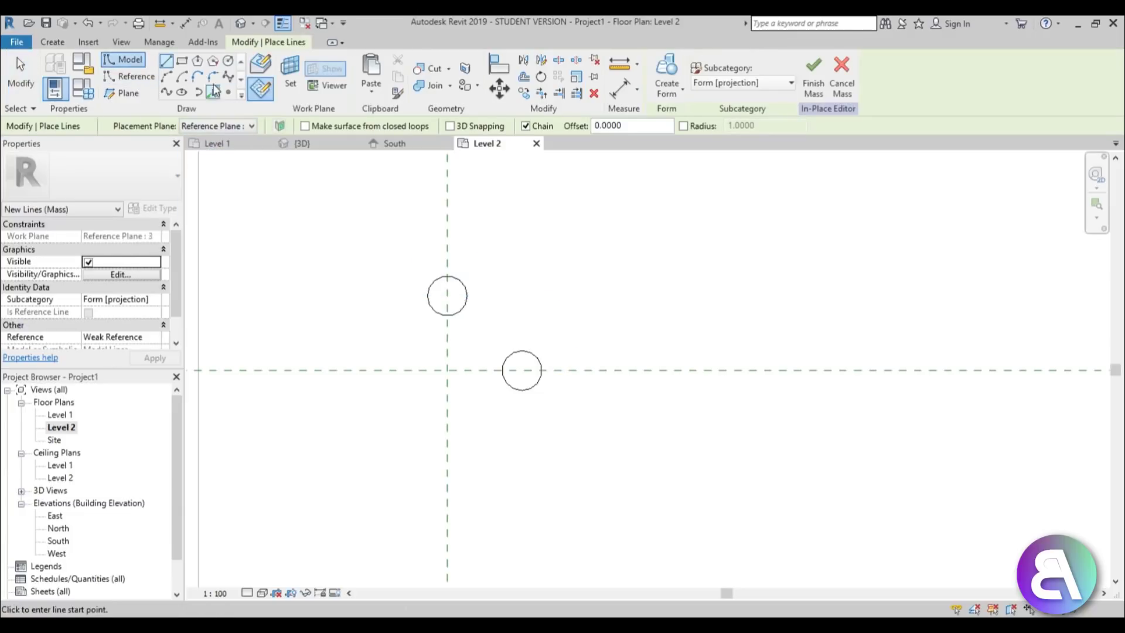
pyautogui.click(371, 311)
pyautogui.click(371, 435)
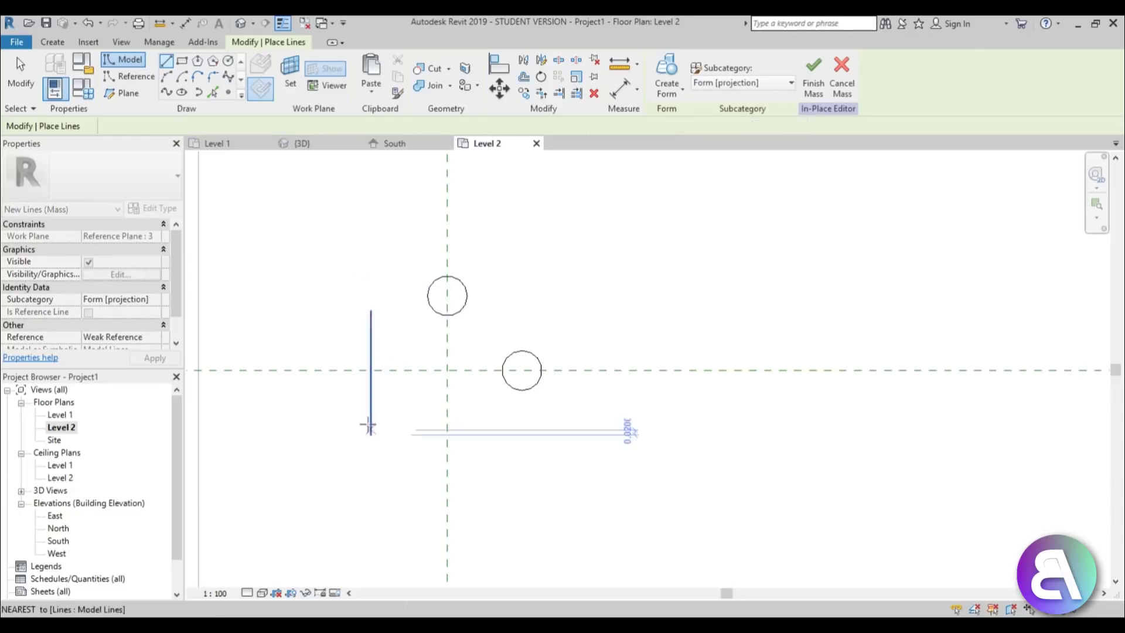
pyautogui.press('Escape')
pyautogui.press('Escape')
pyautogui.click(396, 274)
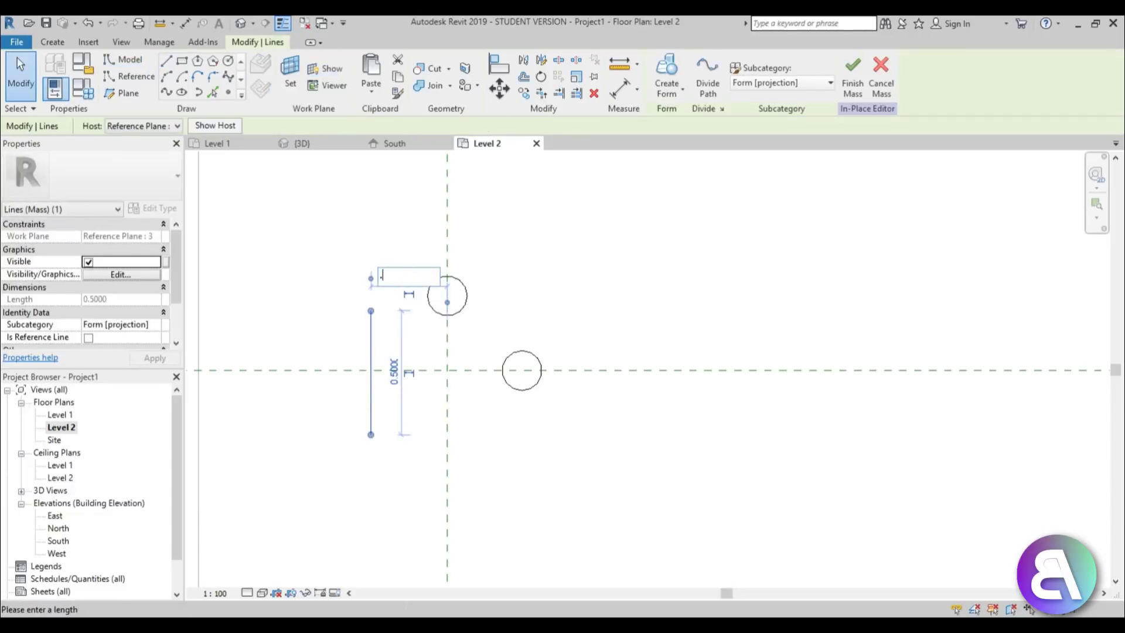
pyautogui.press('Return')
pyautogui.press('Escape')
# - Draw a circle of 0.08 m radius on Reference Plane 3, centred where the vertical helper line crosses the horizontal reference plane
pyautogui.click(229, 62)
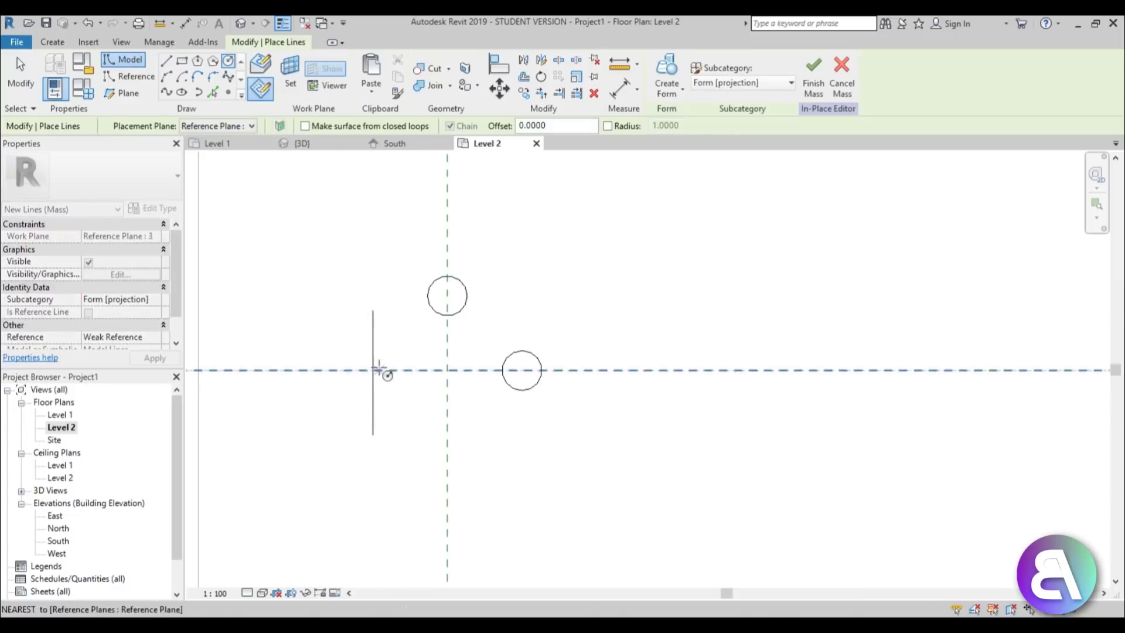
pyautogui.scroll(5, 382, 376)
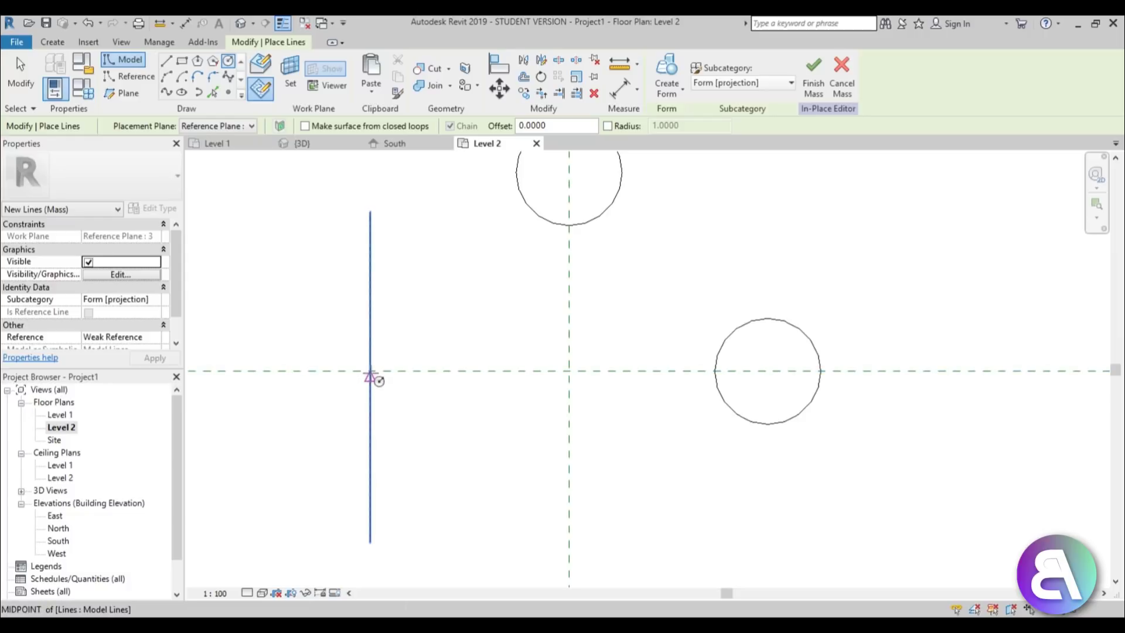
pyautogui.click(371, 371)
pyautogui.write('0.08')
pyautogui.press('Return')
# - Delete the vertical helper line running through the left circle
pyautogui.click(20, 76)
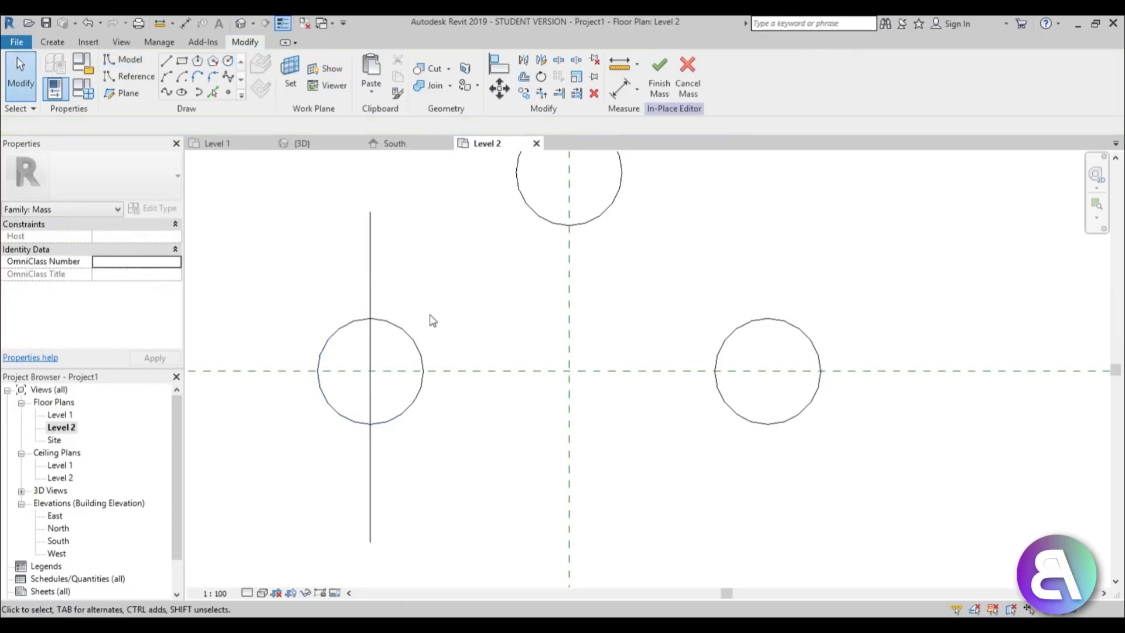
pyautogui.click(369, 296)
pyautogui.press('Delete')
# - Draw a horizontal model line about 0.52 m long on Reference Plane 4, crossing the vertical reference plane, 0.3 m below the horizontal one
pyautogui.scroll(-2, 251, 259)
pyautogui.click(129, 60)
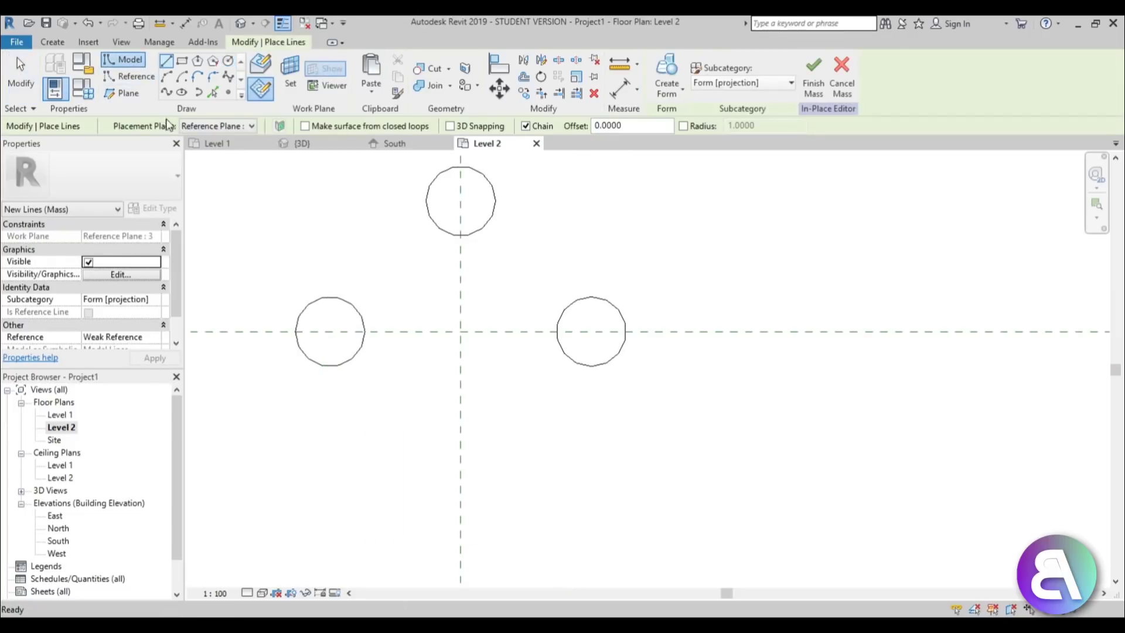
pyautogui.click(251, 125)
pyautogui.click(214, 203)
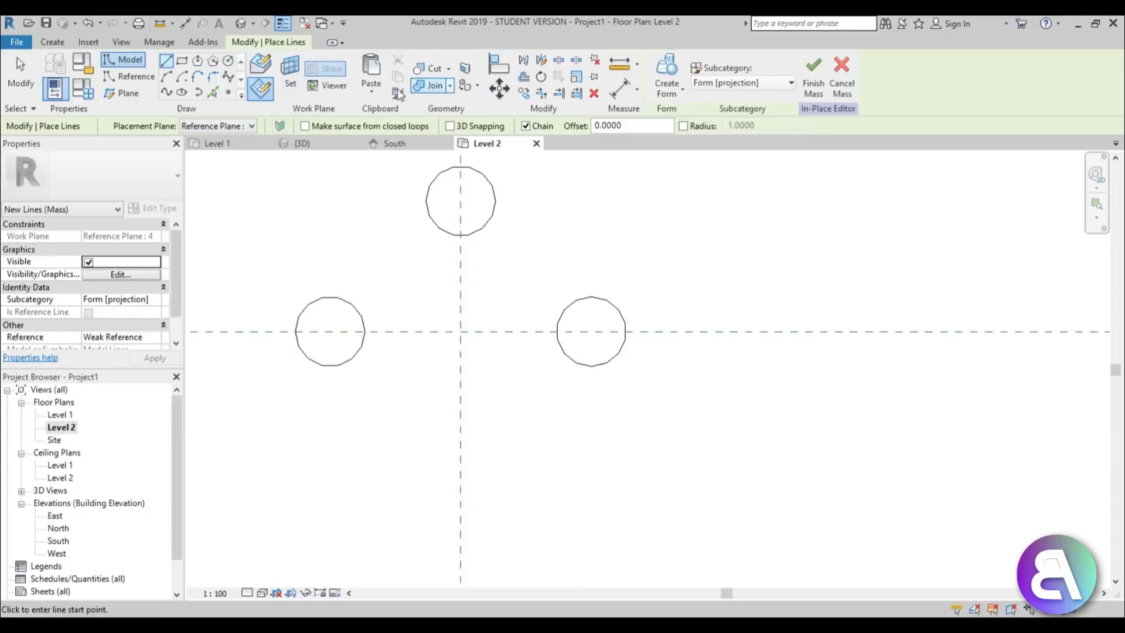
pyautogui.click(250, 126)
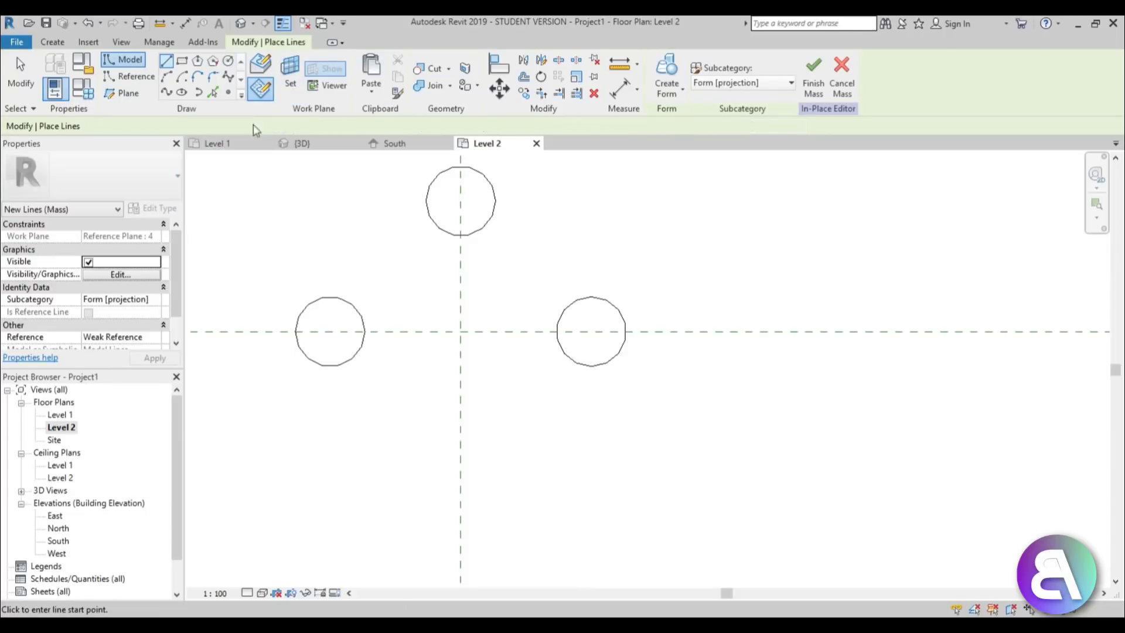
pyautogui.click(387, 430)
pyautogui.click(615, 430)
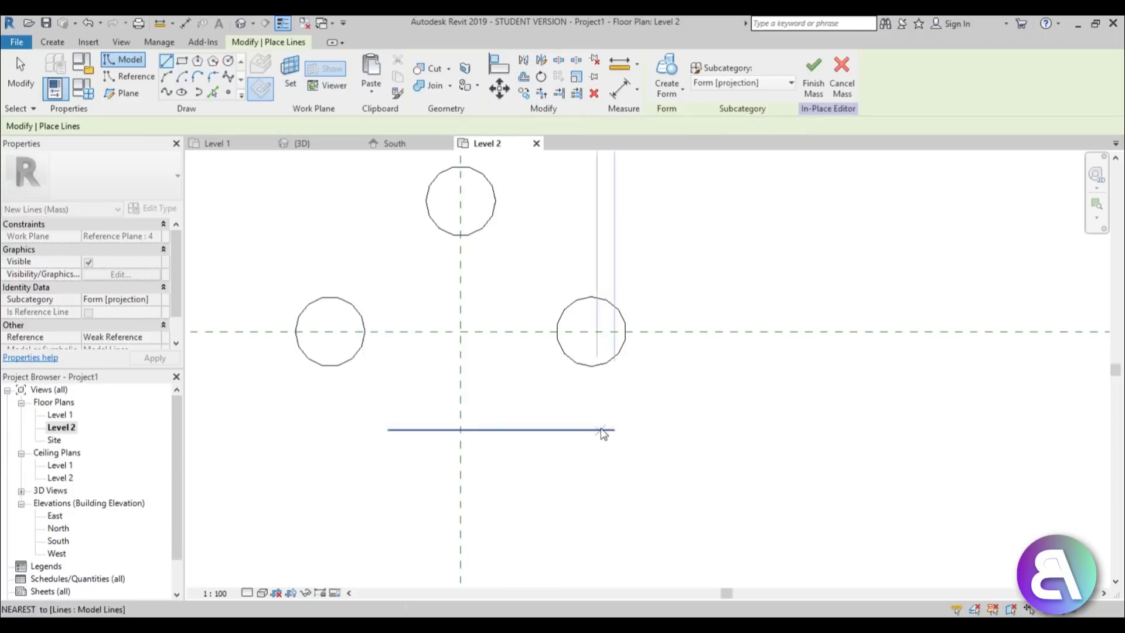
pyautogui.press('Escape')
pyautogui.press('Escape')
pyautogui.click(354, 383)
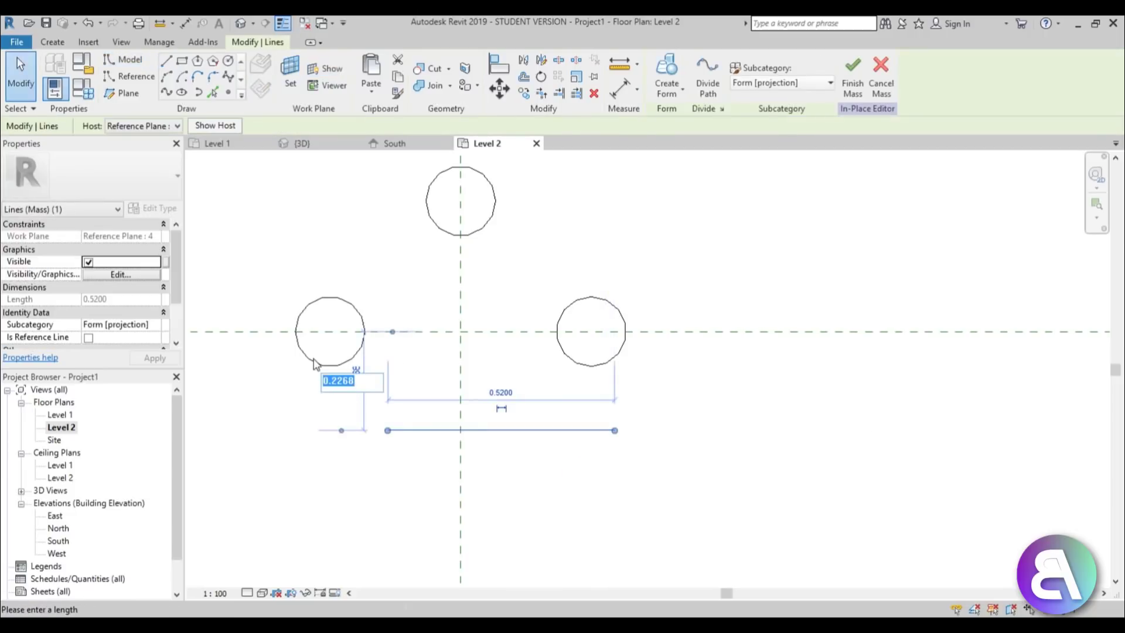
pyautogui.write('0.3')
pyautogui.press('Return')
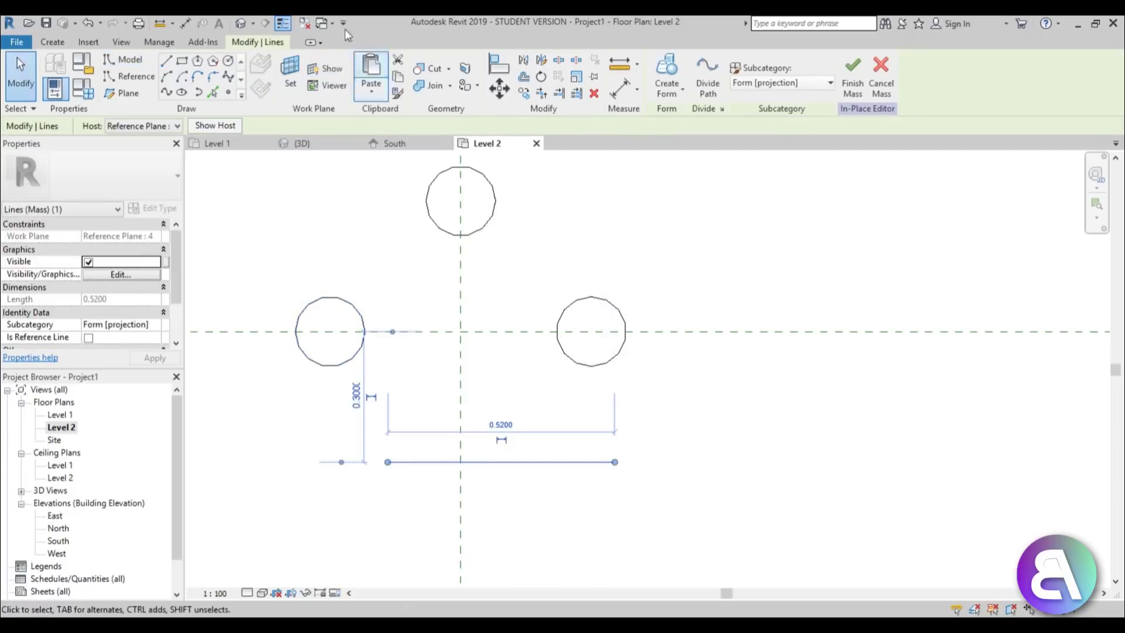
# - Draw a circle of 0.08 m radius on Reference Plane 4, centred where the lower helper line crosses the vertical reference plane
pyautogui.click(230, 61)
pyautogui.click(461, 462)
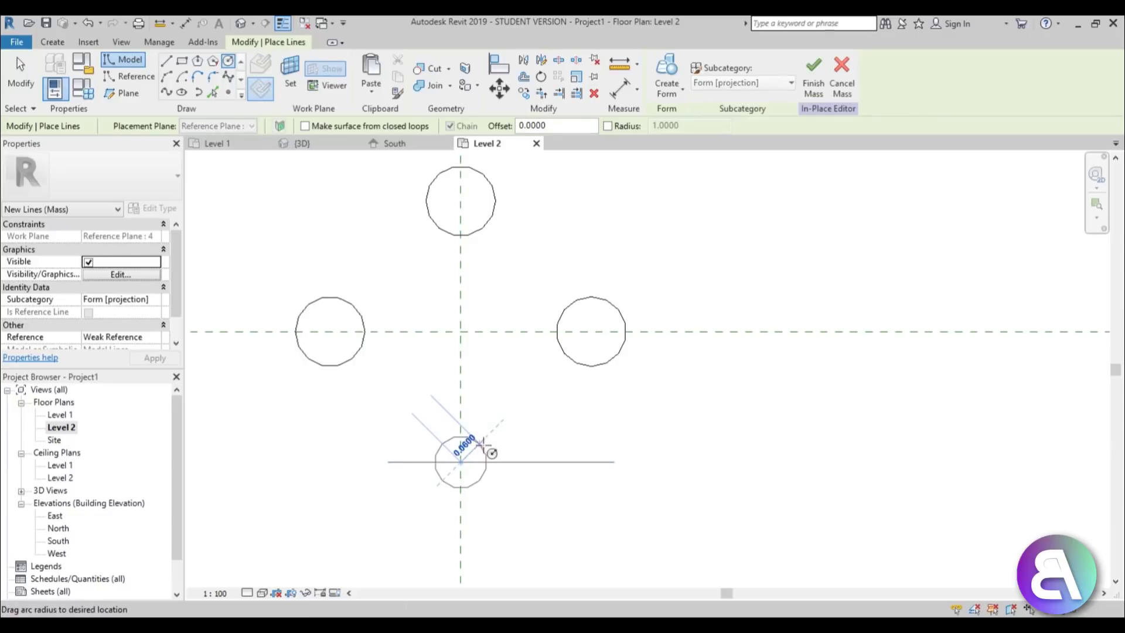
pyautogui.write('.088')
pyautogui.press('Return')
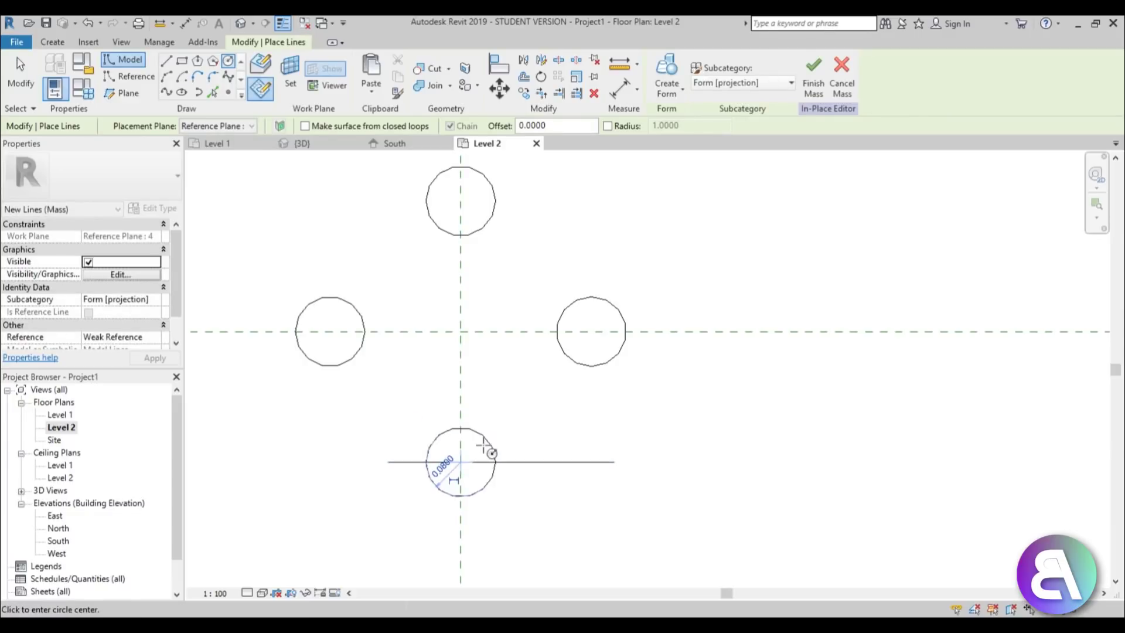
# - Delete the horizontal helper line running through the lower circle
pyautogui.click(21, 75)
pyautogui.click(516, 462)
pyautogui.press('Delete')
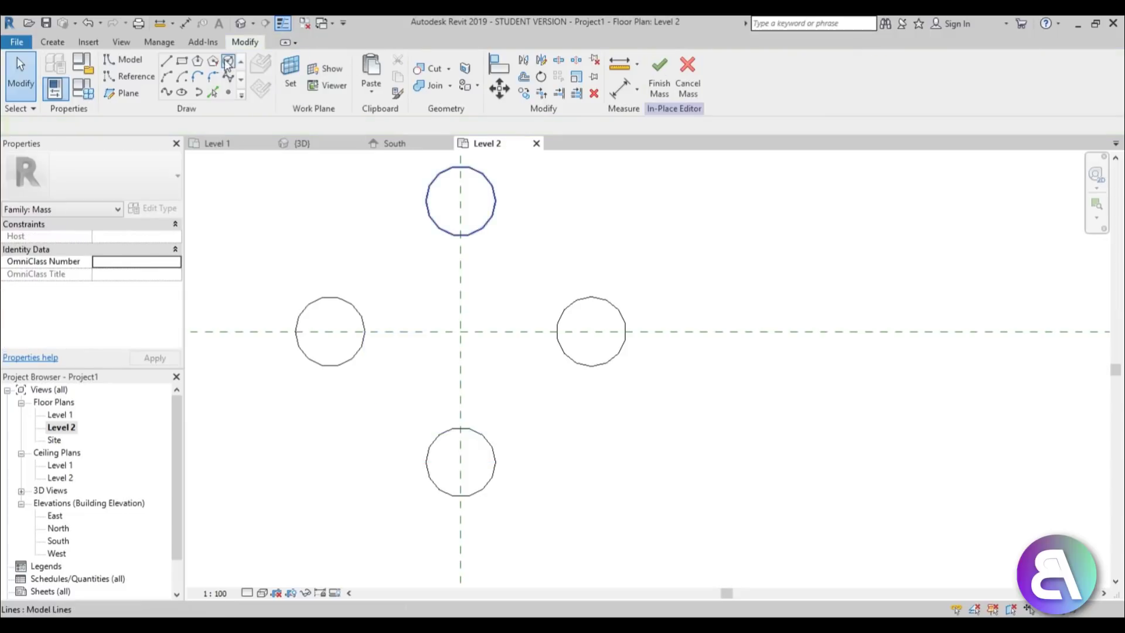
# - Draw a circle on Reference Plane 5 with the same centre and size as the circle right of the vertical reference plane
pyautogui.click(227, 61)
pyautogui.click(203, 124)
pyautogui.click(199, 214)
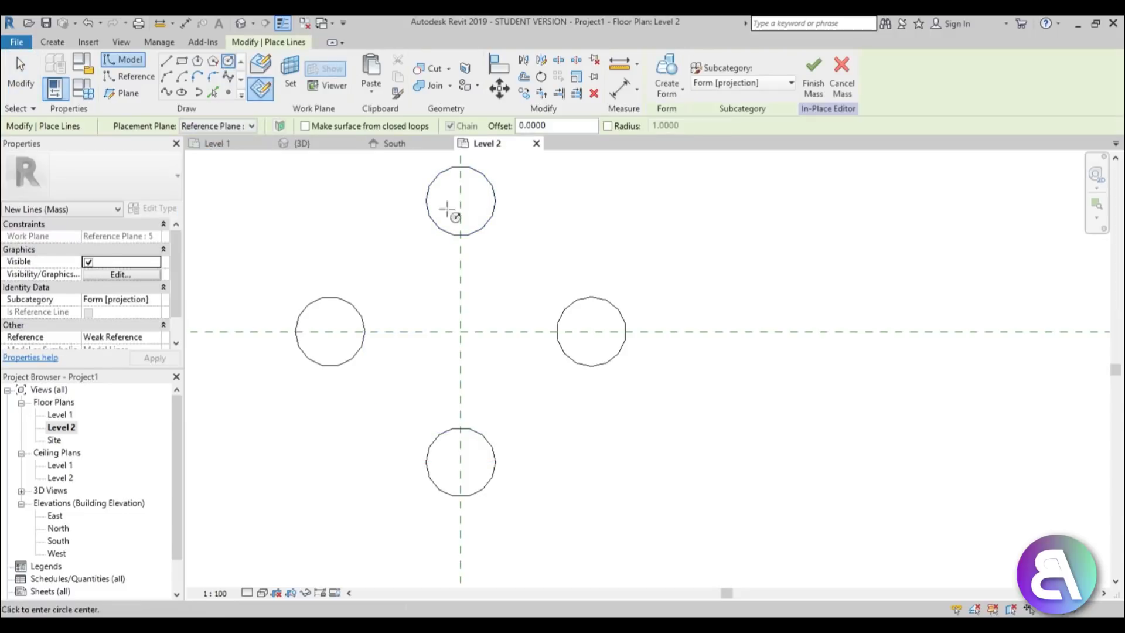
pyautogui.click(592, 332)
pyautogui.click(630, 321)
# - Select all five stacked circles in the 3D view and create a solid form from them
pyautogui.click(236, 27)
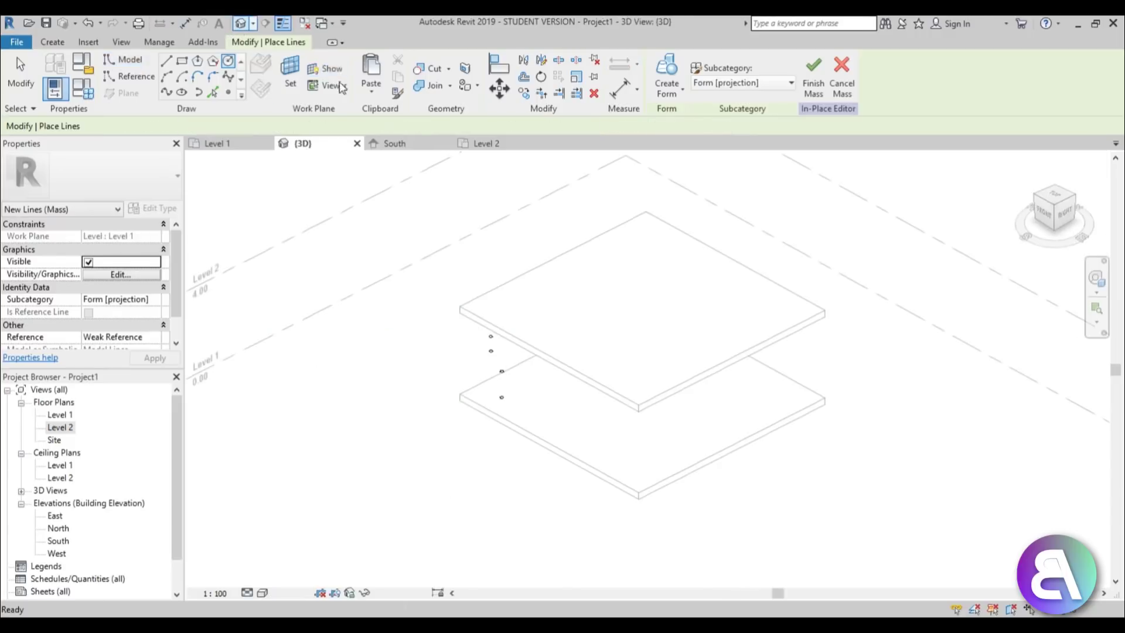
pyautogui.keyDown('shift'); pyautogui.moveTo(535, 382); pyautogui.dragTo(600, 349, button='middle'); pyautogui.keyUp('shift')
pyautogui.scroll(5, 601, 349)
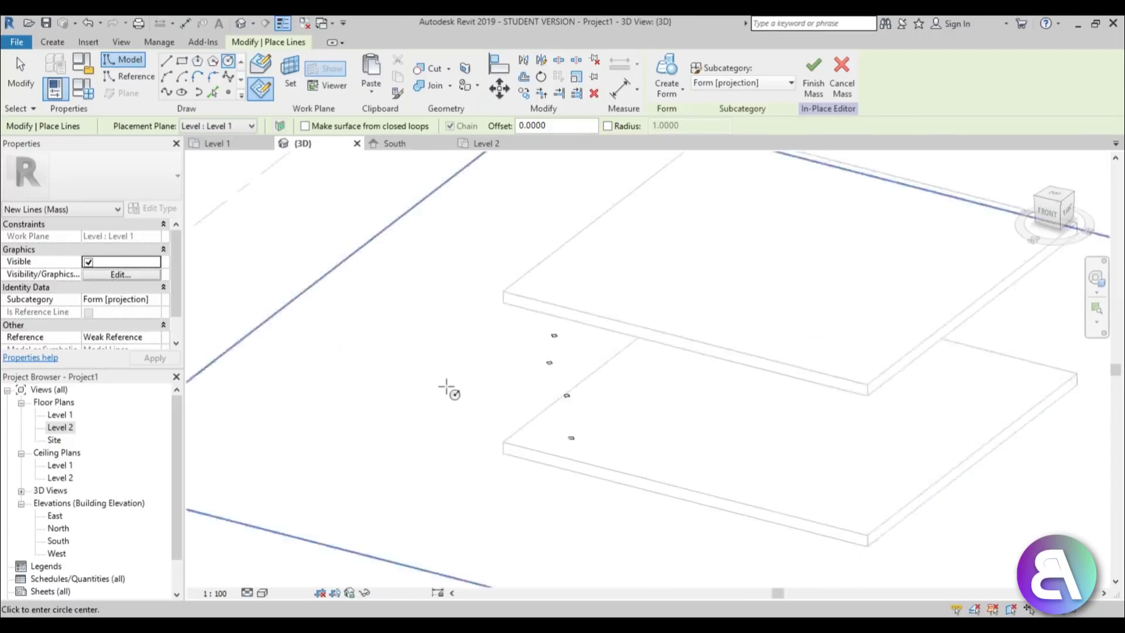
pyautogui.click(18, 88)
pyautogui.keyDown('shift'); pyautogui.moveTo(697, 452); pyautogui.dragTo(697, 351, button='middle'); pyautogui.keyUp('shift')
pyautogui.moveTo(458, 198); pyautogui.dragTo(724, 589)
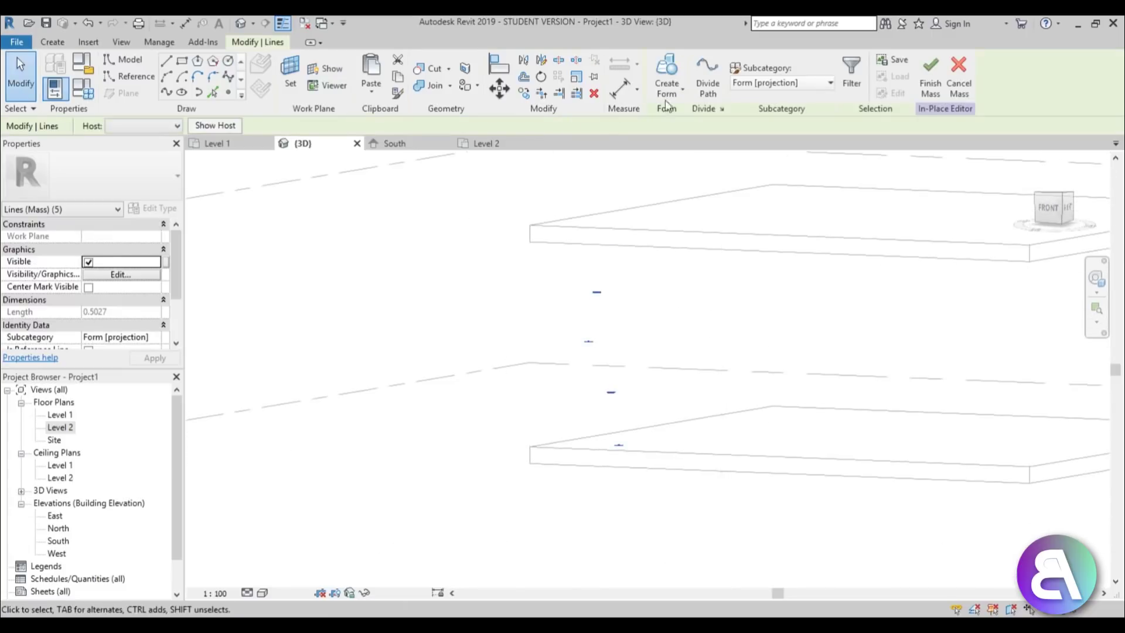
pyautogui.click(667, 76)
# - Examine the new twisted form between the two floors in the 3D view
pyautogui.keyDown('shift'); pyautogui.moveTo(545, 364); pyautogui.dragTo(469, 535, button='middle'); pyautogui.keyUp('shift')
pyautogui.scroll(3, 639, 431)
pyautogui.scroll(-2, 639, 431)
pyautogui.click(615, 462)
pyautogui.click(720, 542)
# - Rotate a copy of the form 30 degrees clockwise about the intersection of the two reference planes in the Level 1 plan
pyautogui.click(613, 484)
pyautogui.keyDown('shift'); pyautogui.moveTo(711, 509); pyautogui.dragTo(610, 492, button='middle'); pyautogui.keyUp('shift')
pyautogui.doubleClick(56, 416)
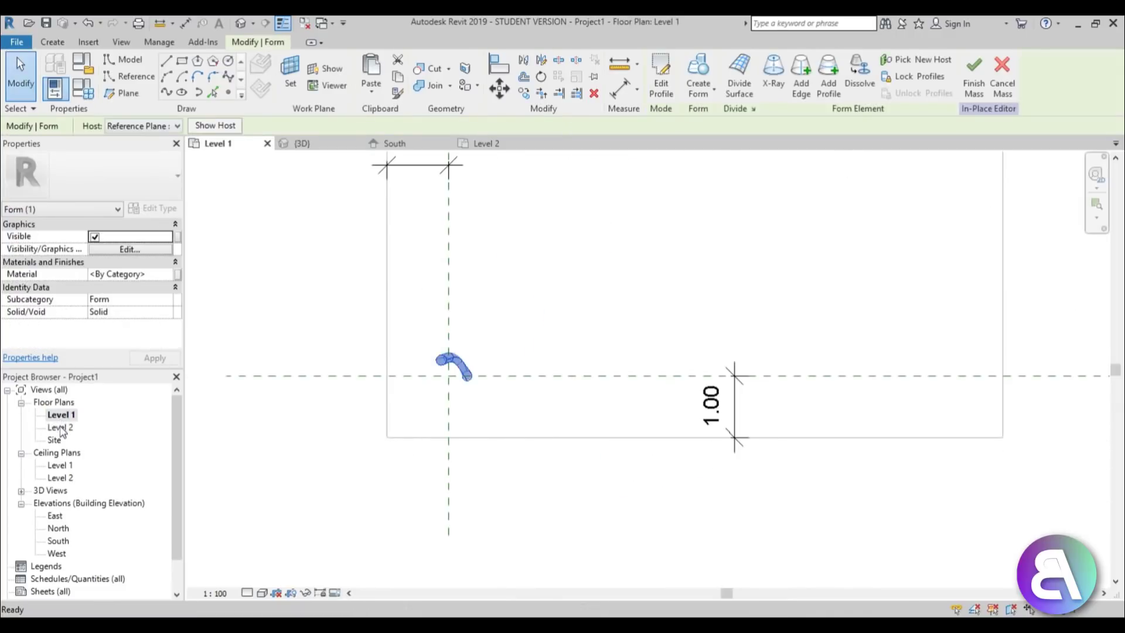
pyautogui.scroll(1, 557, 253)
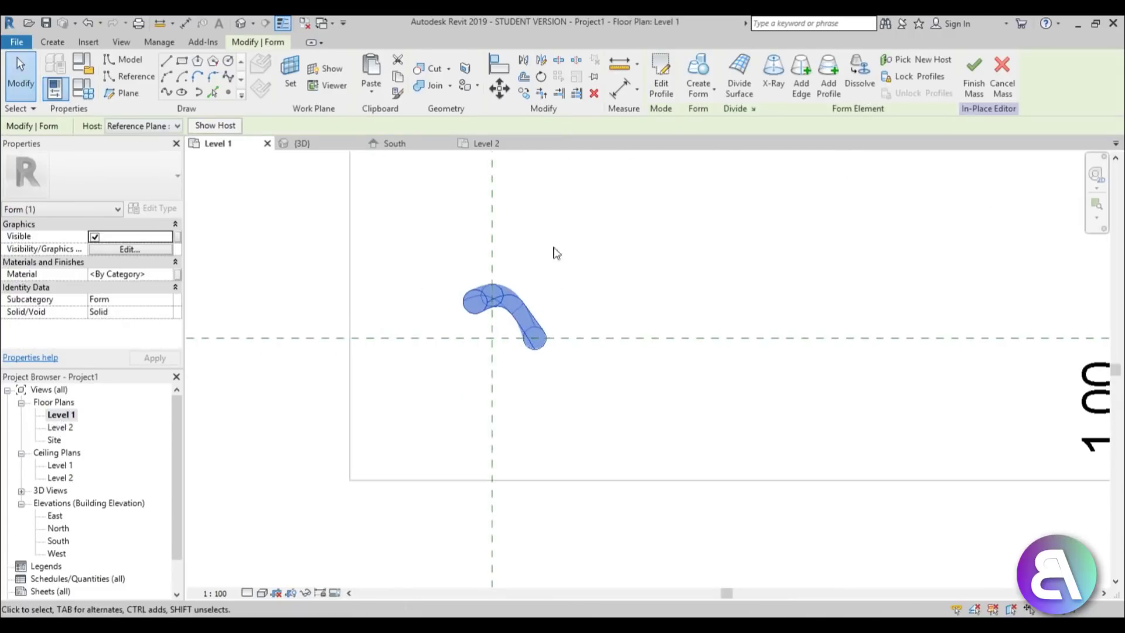
pyautogui.click(541, 78)
pyautogui.click(147, 129)
pyautogui.click(371, 126)
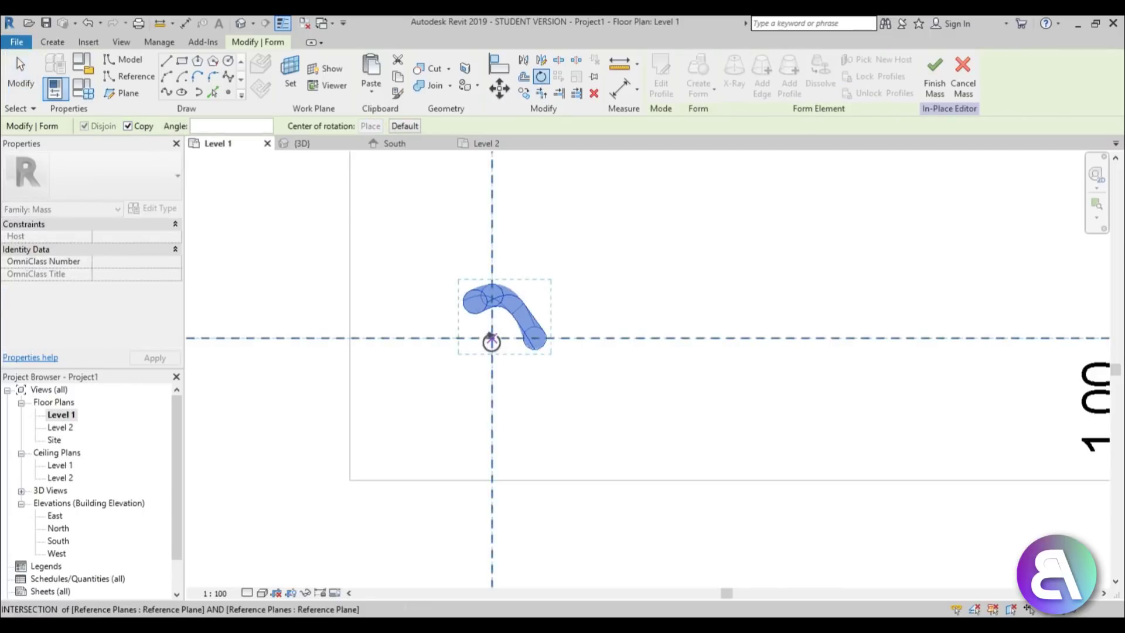
pyautogui.click(492, 338)
pyautogui.scroll(3, 515, 332)
pyautogui.scroll(1, 515, 334)
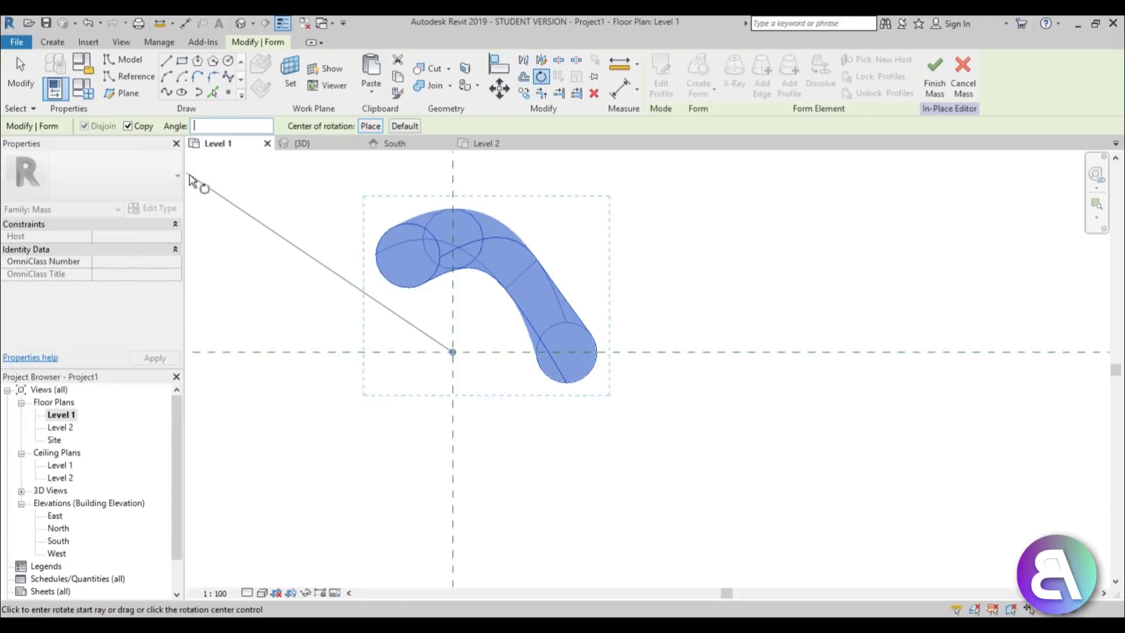
pyautogui.write('-30')
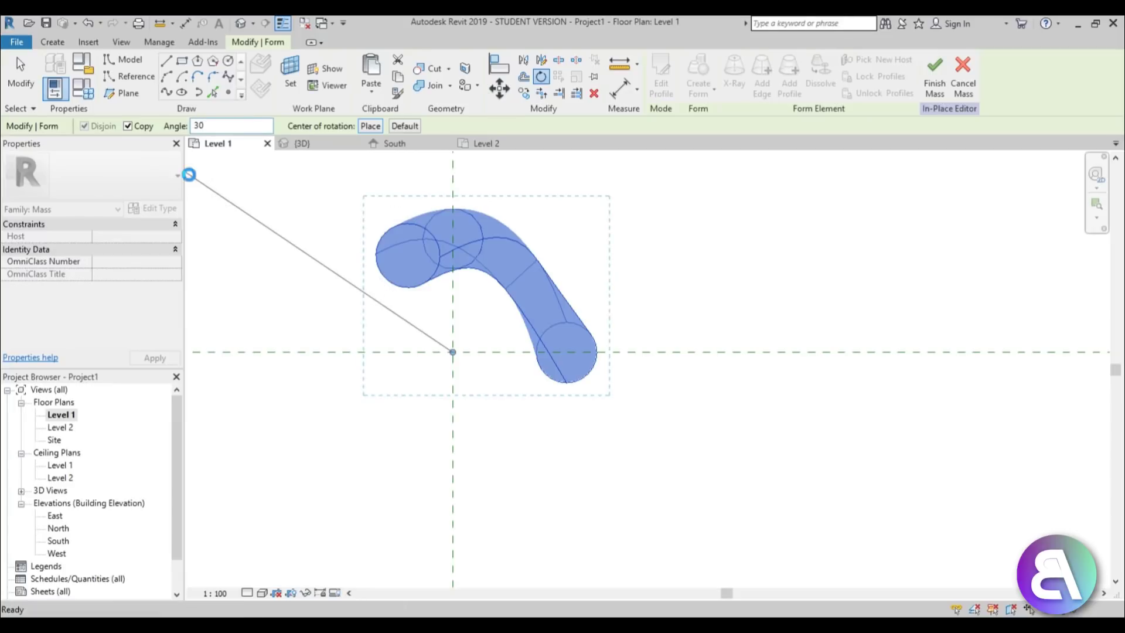
pyautogui.press('Return')
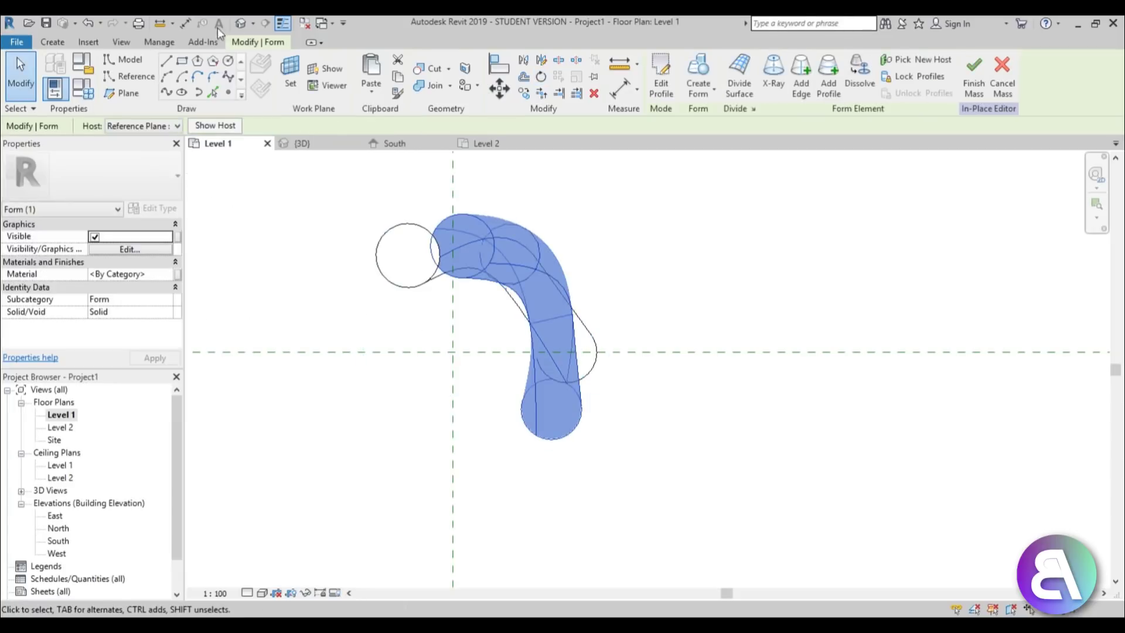
# - Select both forms and rotate copies of them 60 degrees clockwise about the reference plane intersection in the Level 1 plan
pyautogui.click(240, 25)
pyautogui.moveTo(627, 548); pyautogui.dragTo(201, 441)
pyautogui.doubleClick(61, 417)
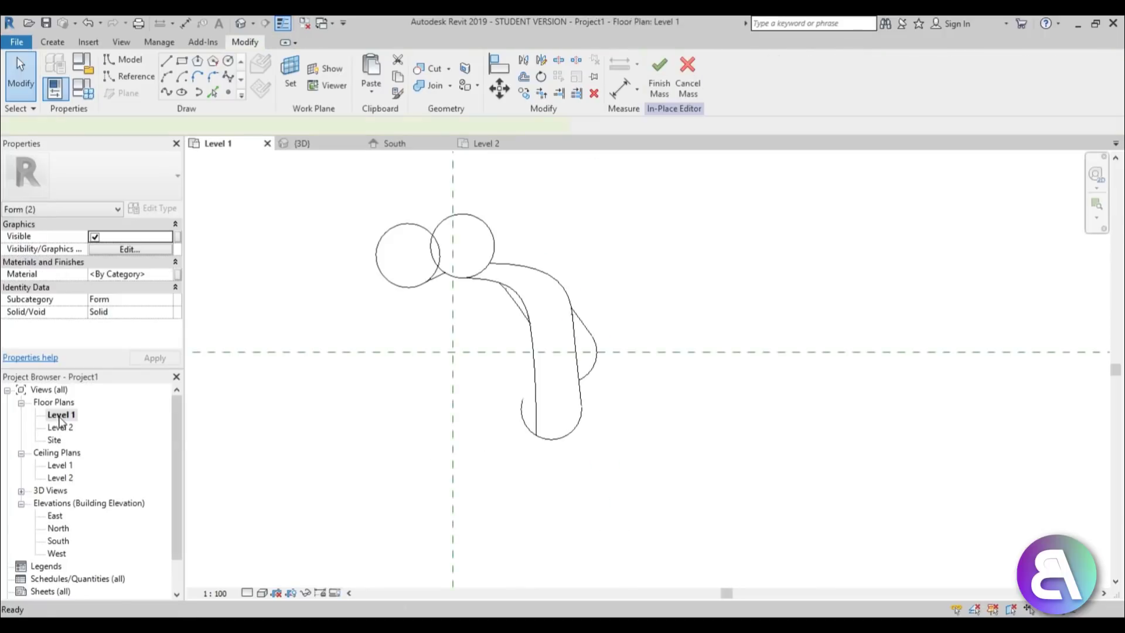
pyautogui.click(540, 76)
pyautogui.click(142, 127)
pyautogui.click(370, 126)
pyautogui.click(452, 352)
pyautogui.click(452, 352)
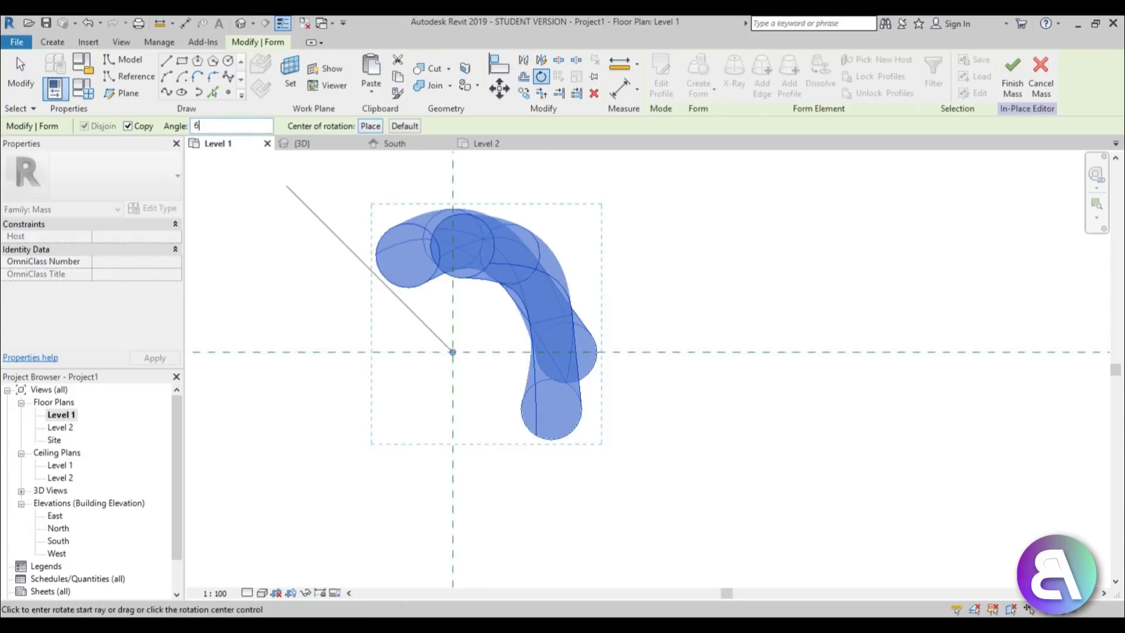
pyautogui.press('Return')
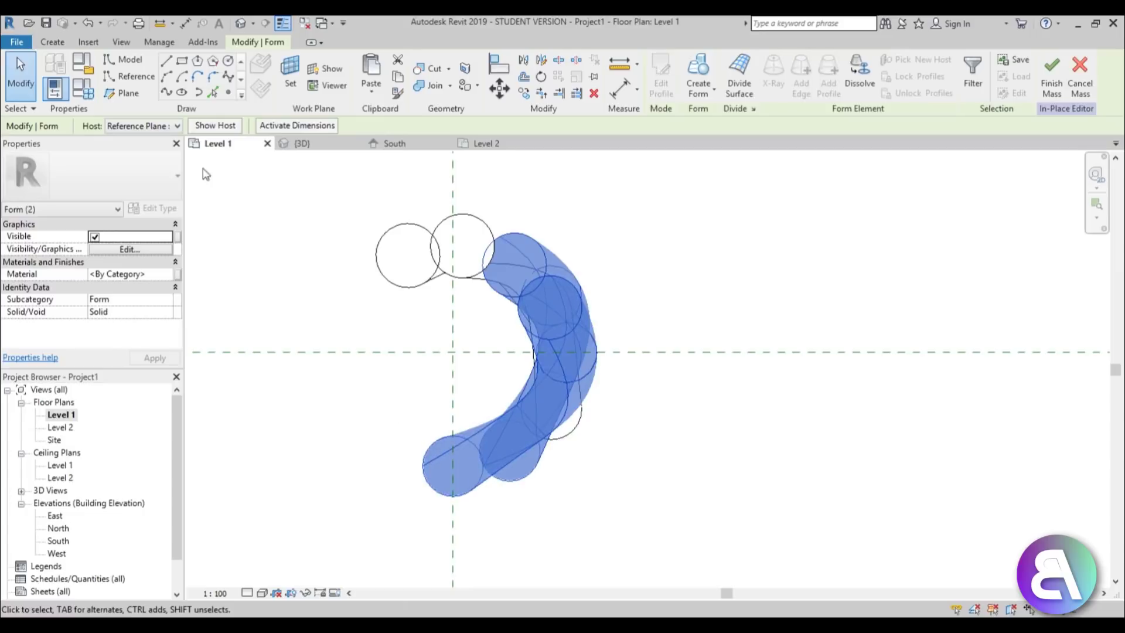
# - Select all four forms in the 3D view and rotate copies of them 120 degrees about the reference plane intersection in the Level 1 plan
pyautogui.click(240, 23)
pyautogui.moveTo(658, 535); pyautogui.dragTo(421, 460)
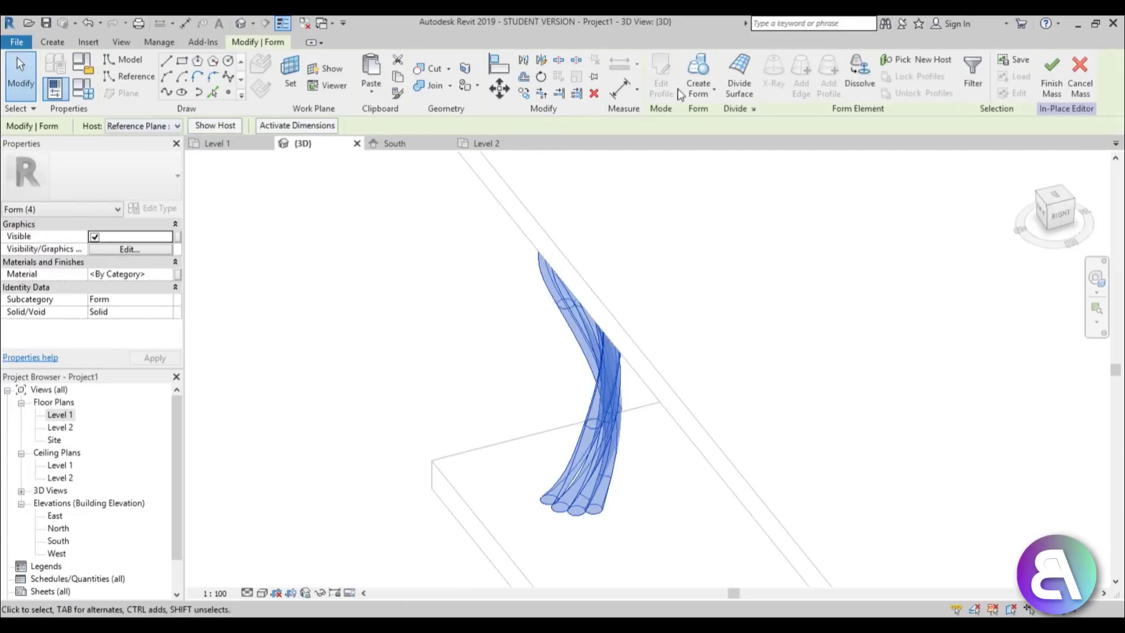
pyautogui.doubleClick(59, 415)
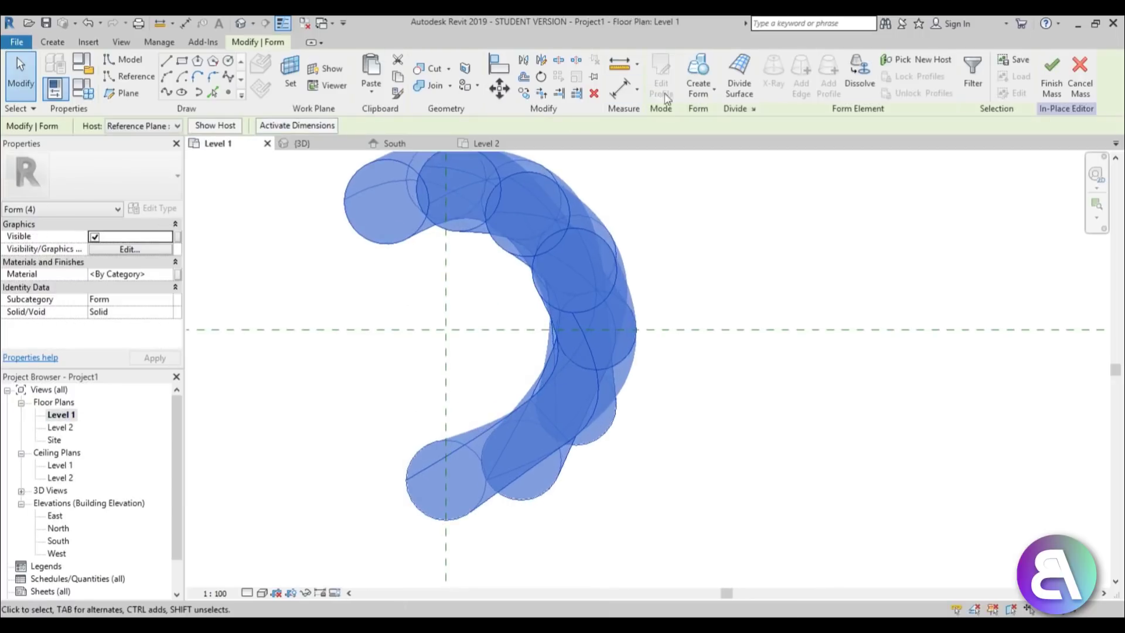
pyautogui.click(541, 77)
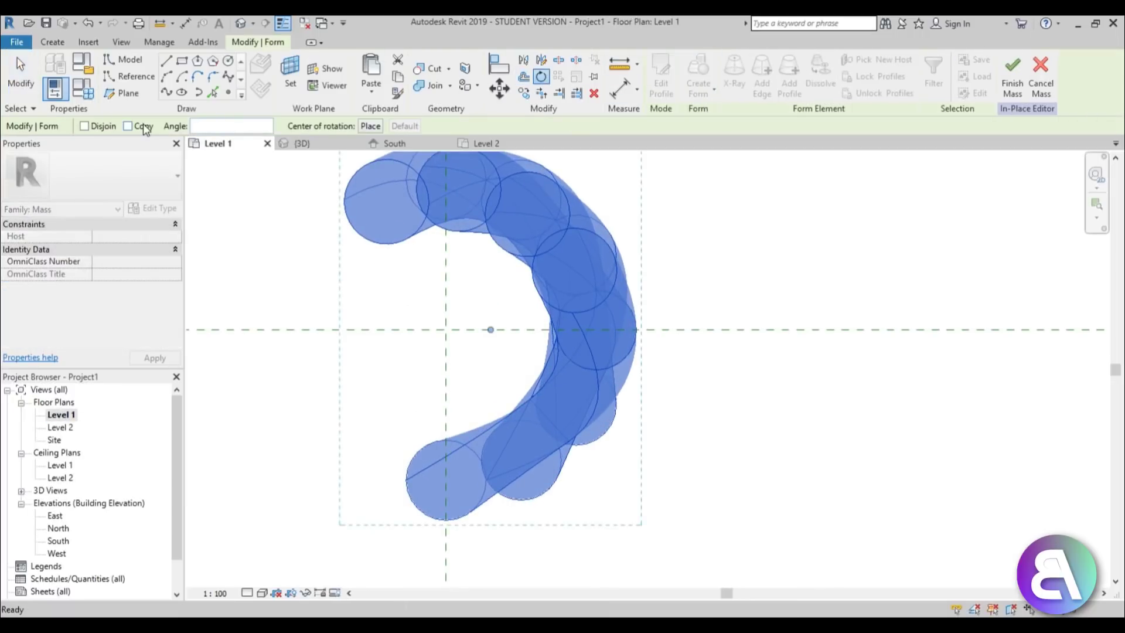
pyautogui.click(143, 126)
pyautogui.click(211, 127)
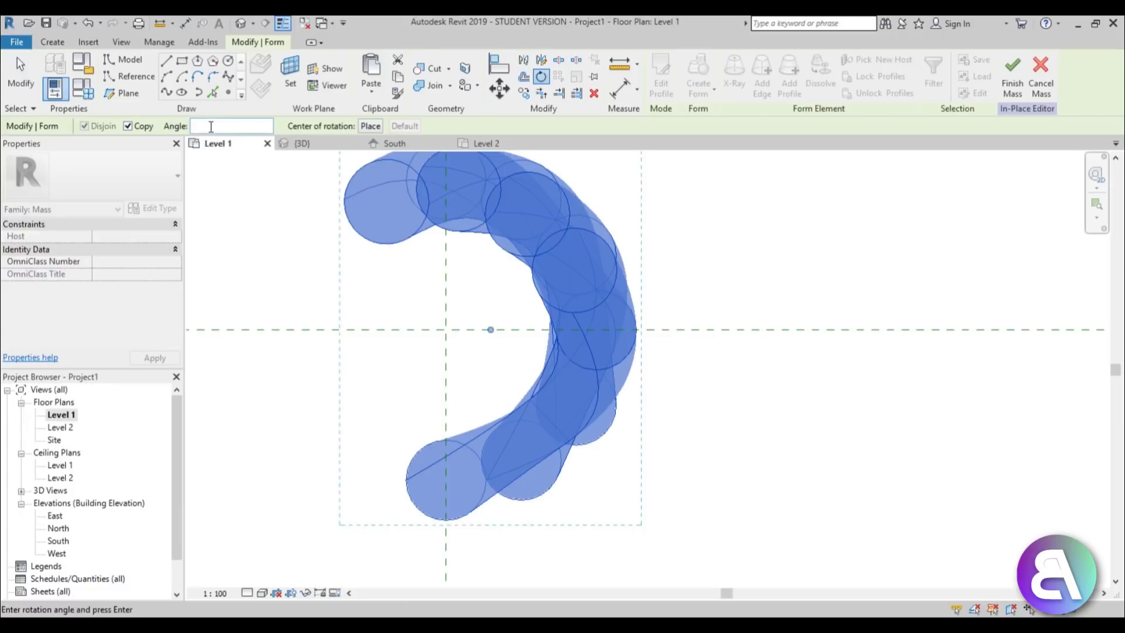
pyautogui.click(370, 126)
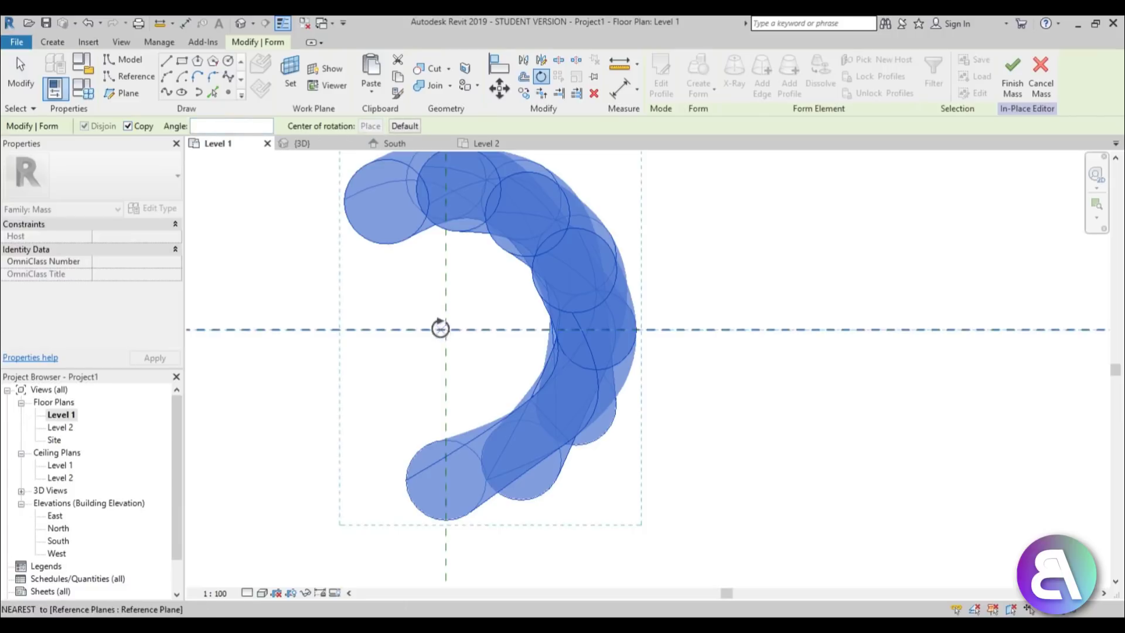
pyautogui.click(446, 329)
pyautogui.click(218, 126)
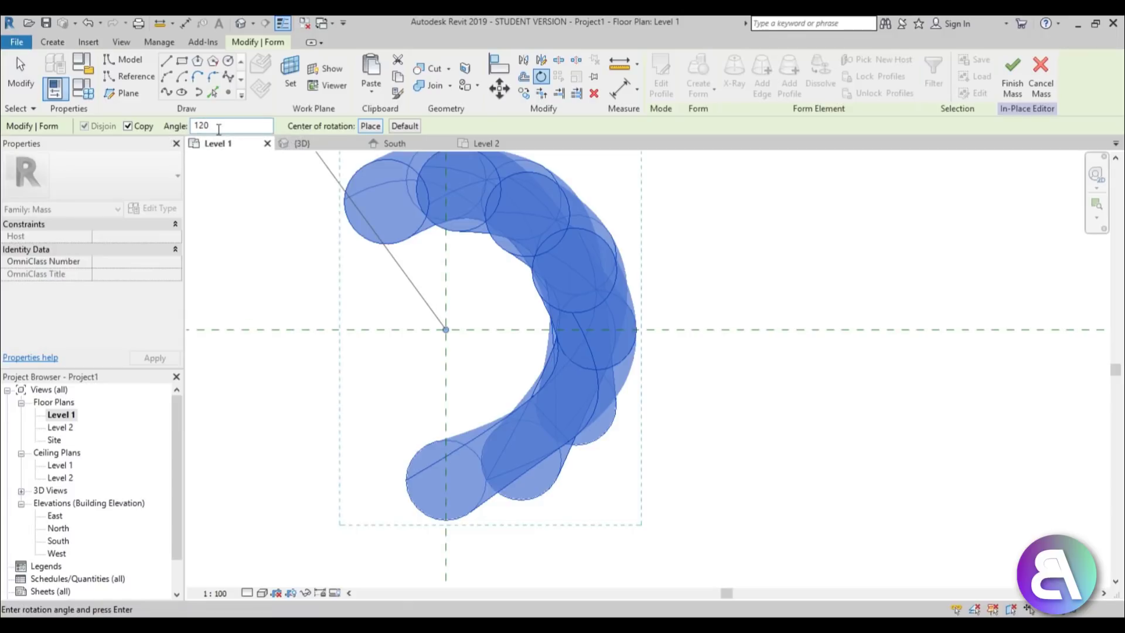
pyautogui.press('Return')
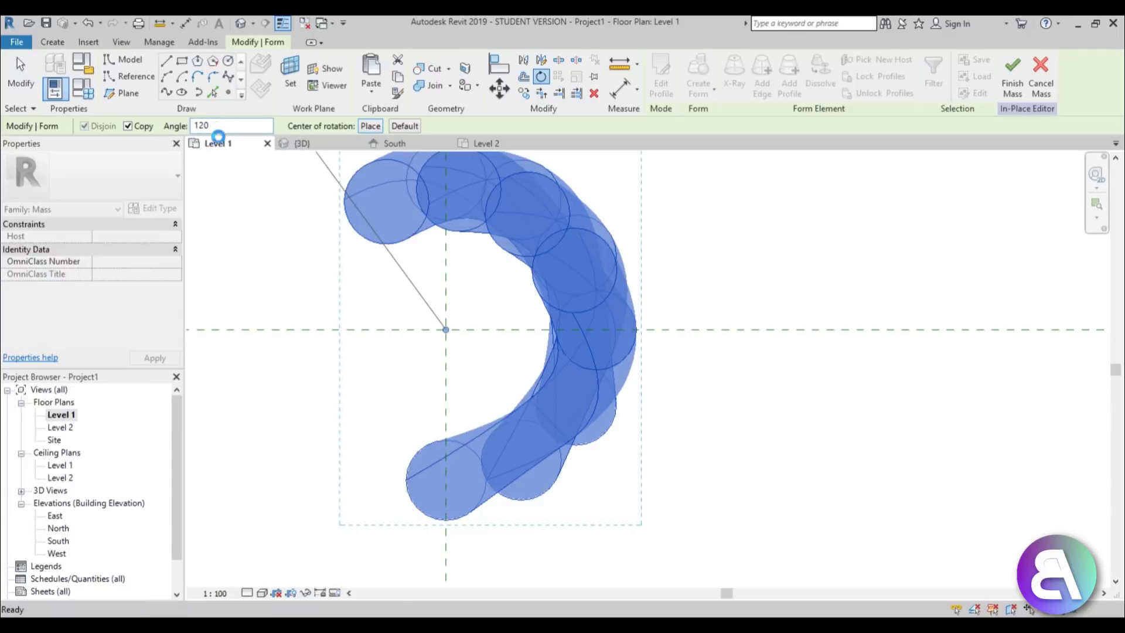
pyautogui.click(541, 76)
pyautogui.click(236, 124)
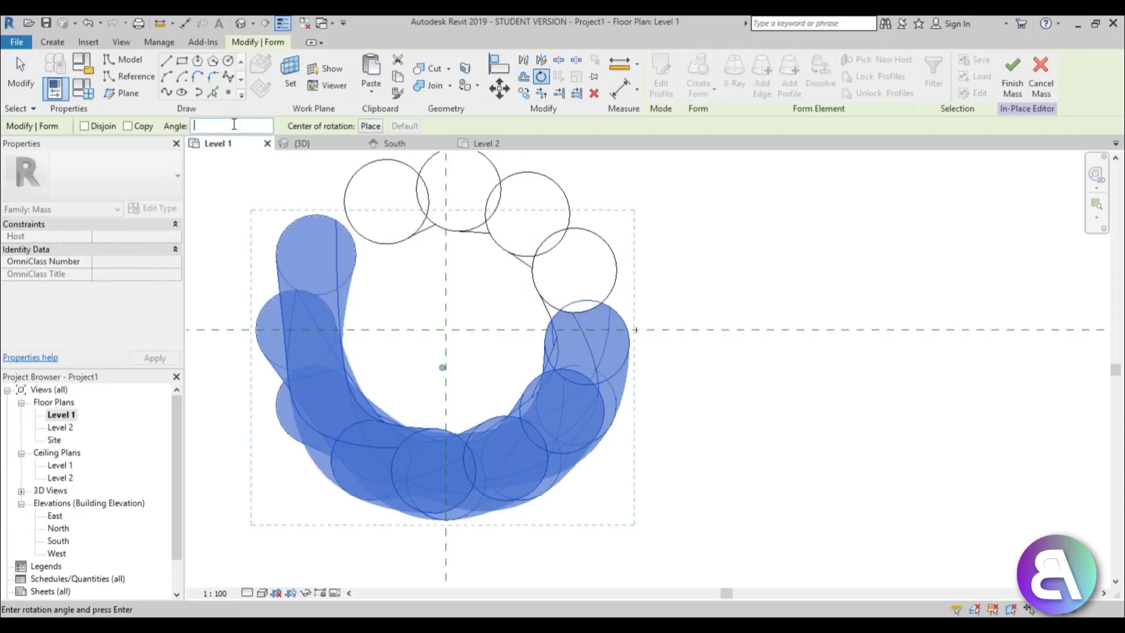
pyautogui.click(146, 127)
pyautogui.click(370, 127)
pyautogui.click(446, 330)
pyautogui.hotkey('ctrl', 'z')
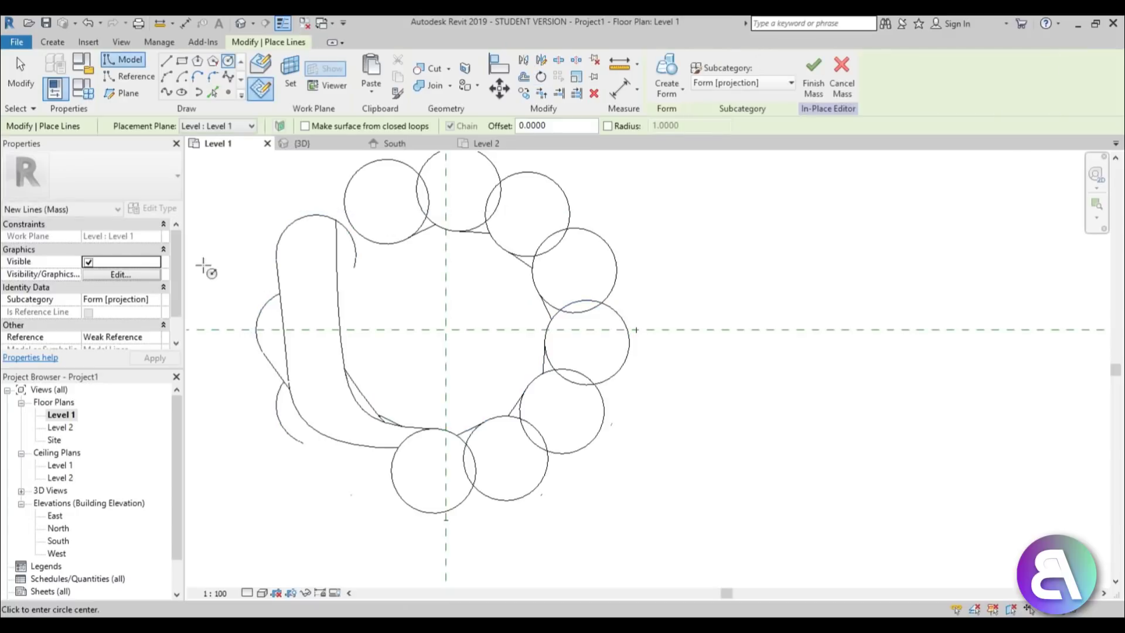
pyautogui.scroll(-2, 413, 346)
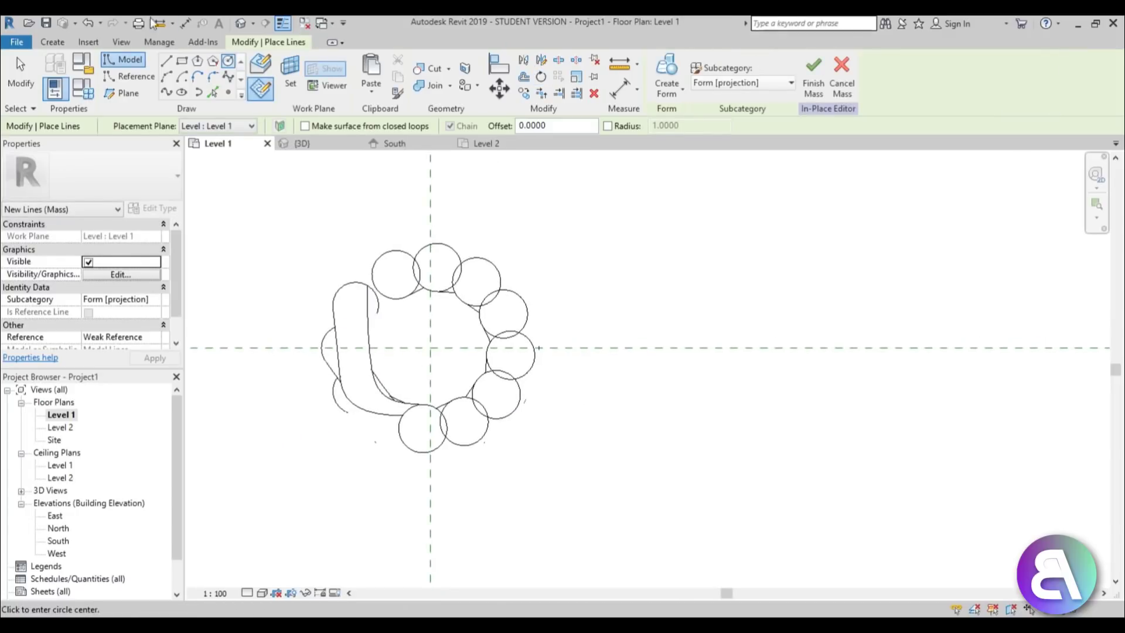
pyautogui.click(244, 23)
pyautogui.press('Escape')
pyautogui.press('Escape')
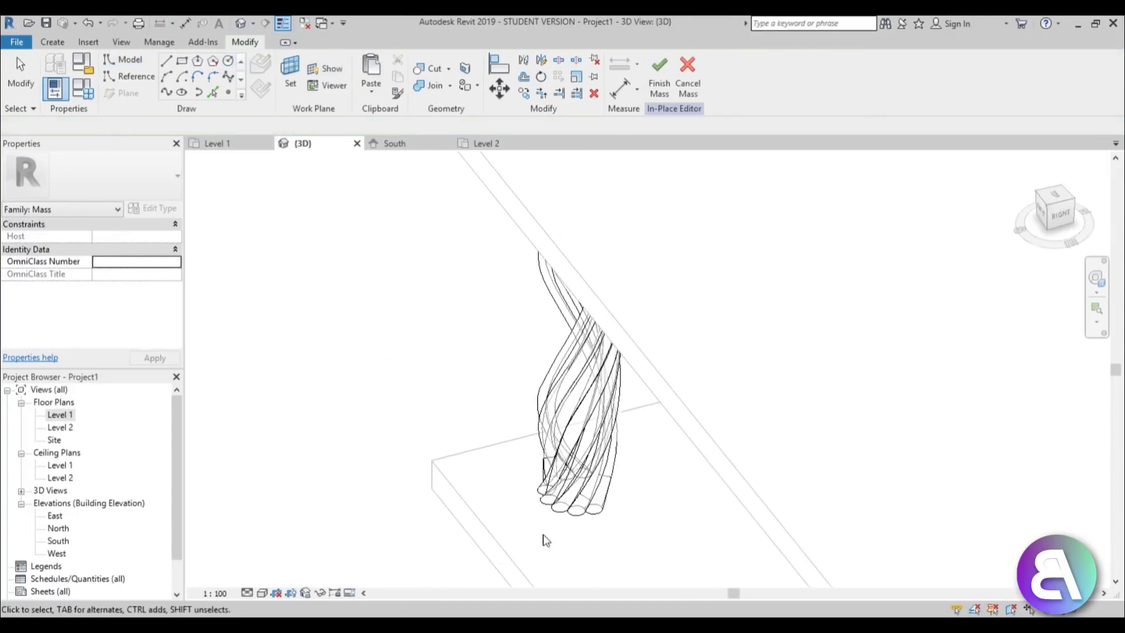
# - Select the four most recently copied forms together in the 3D view
pyautogui.moveTo(521, 545)
pyautogui.keyDown('shift'); pyautogui.mouseDown(button='middle')
pyautogui.moveTo(388, 472)
pyautogui.moveTo(367, 432)
pyautogui.moveTo(311, 438)
pyautogui.moveTo(611, 483)
pyautogui.moveTo(1107, 520)
pyautogui.moveTo(552, 529)
pyautogui.moveTo(637, 552)
pyautogui.moveTo(688, 535)
pyautogui.moveTo(673, 530)
pyautogui.mouseUp(button='middle'); pyautogui.keyUp('shift')
pyautogui.scroll(3, 677, 548)
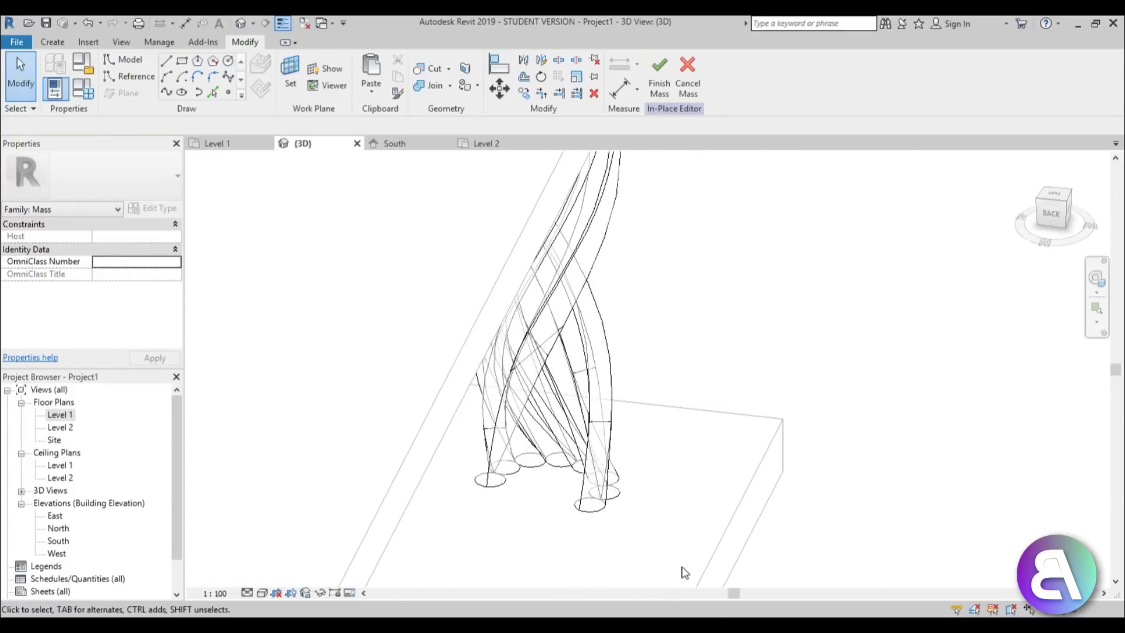
pyautogui.moveTo(682, 566); pyautogui.dragTo(578, 509)
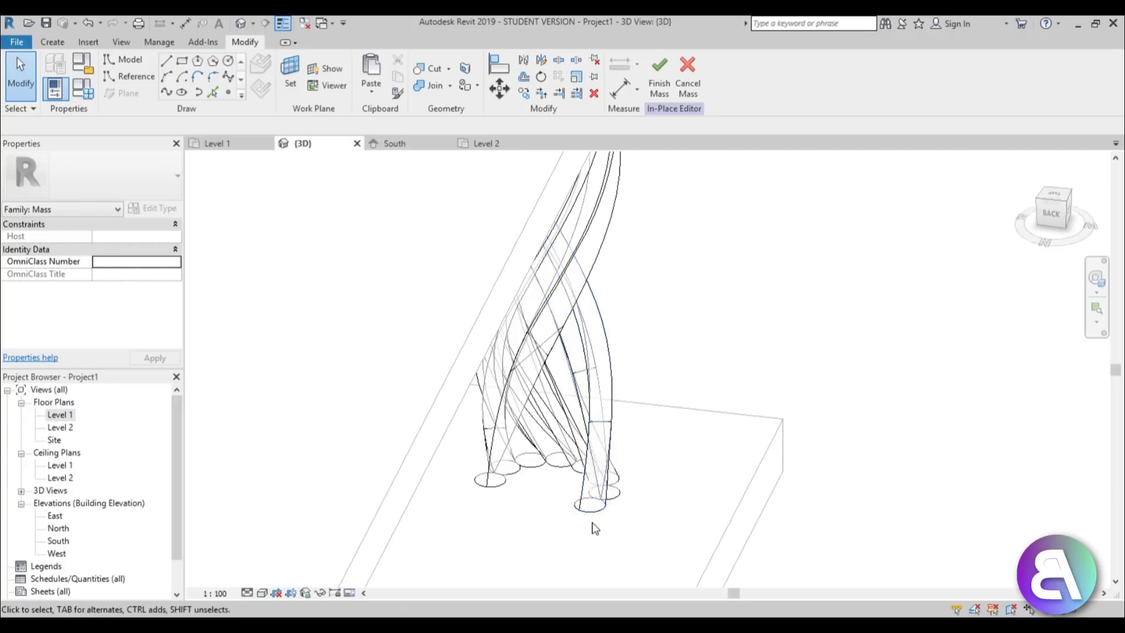
pyautogui.click(594, 511)
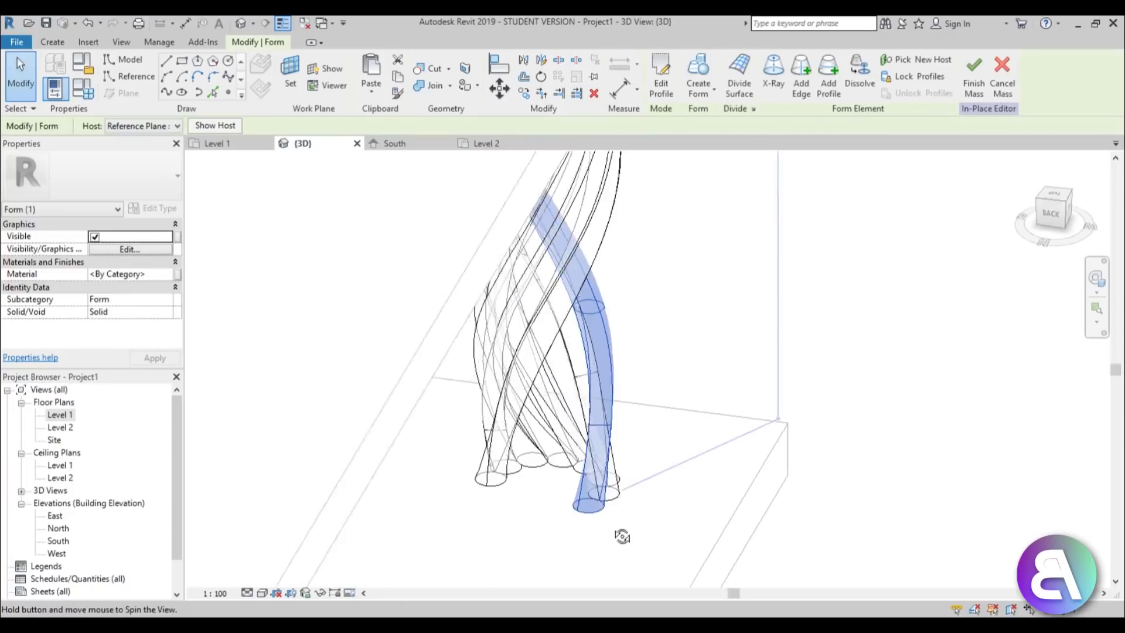
pyautogui.keyDown('shift'); pyautogui.moveTo(597, 535); pyautogui.dragTo(591, 516, button='middle'); pyautogui.keyUp('shift')
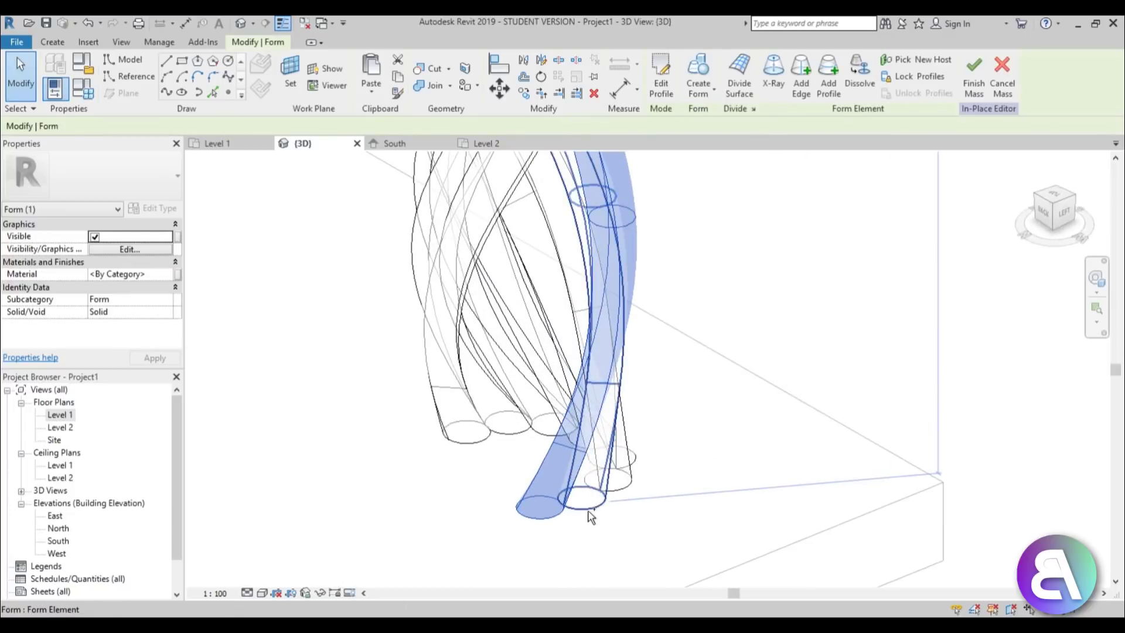
pyautogui.keyDown('ctrl'); pyautogui.click(627, 492); pyautogui.keyUp('ctrl')
pyautogui.keyDown('ctrl'); pyautogui.click(625, 493); pyautogui.keyUp('ctrl')
pyautogui.keyDown('shift'); pyautogui.moveTo(625, 493); pyautogui.dragTo(598, 497, button='middle'); pyautogui.keyUp('shift')
pyautogui.keyDown('ctrl'); pyautogui.click(607, 491); pyautogui.keyUp('ctrl')
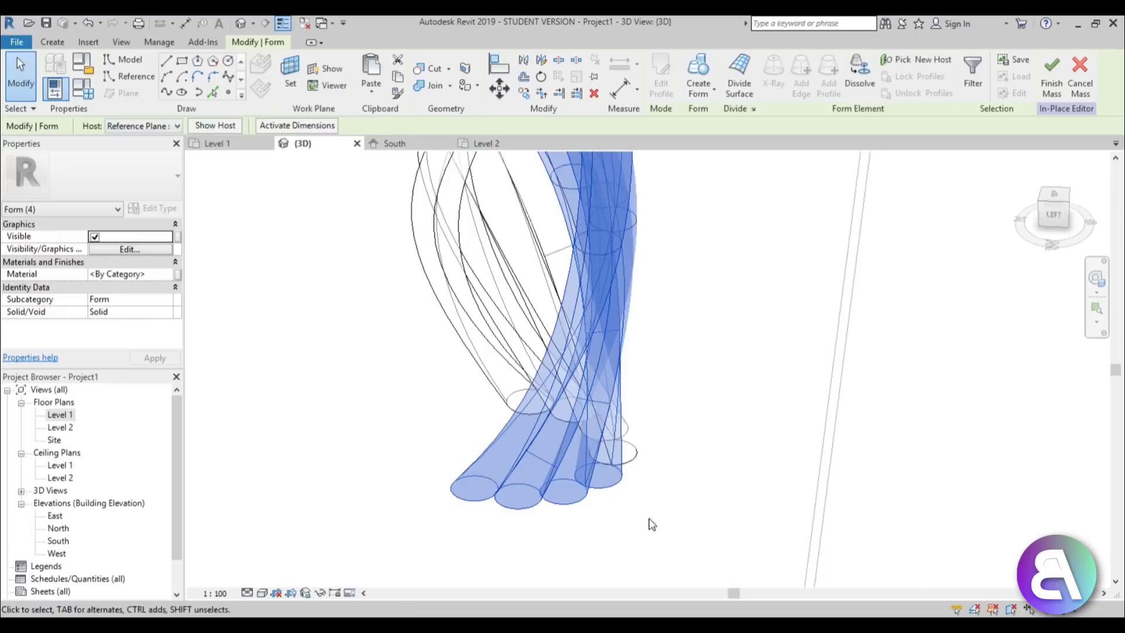
pyautogui.keyDown('shift'); pyautogui.moveTo(658, 528); pyautogui.dragTo(621, 516, button='middle'); pyautogui.keyUp('shift')
# - Rotate copies of the four selected forms 120 degrees about the reference plane intersection in the Level 1 plan
pyautogui.doubleClick(62, 415)
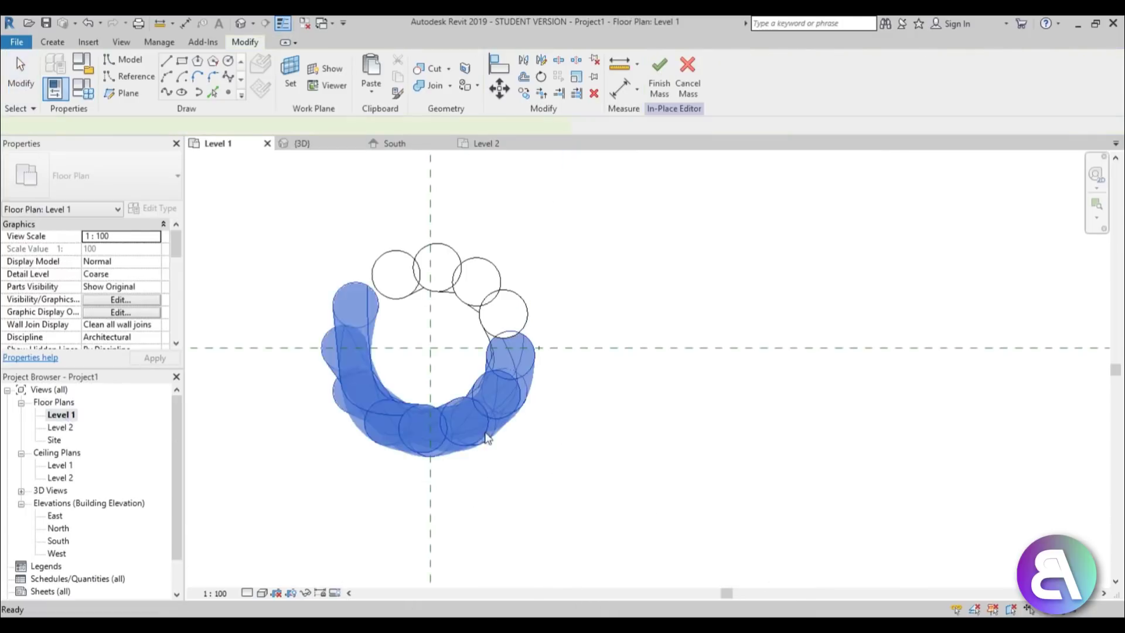
pyautogui.click(541, 77)
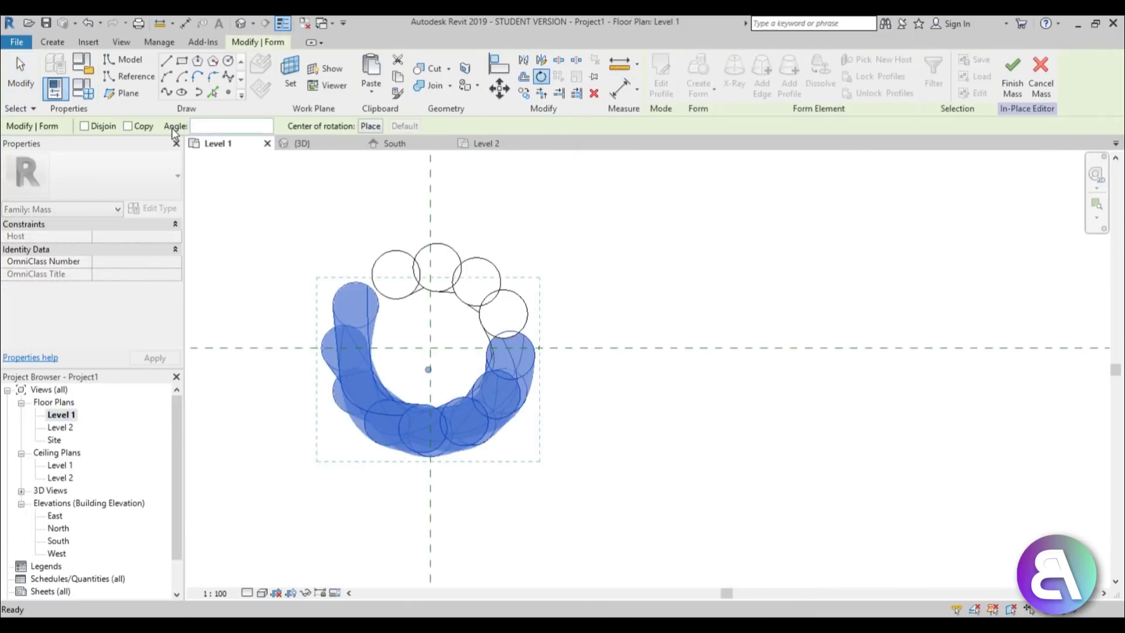
pyautogui.click(145, 130)
pyautogui.click(370, 126)
pyautogui.click(434, 352)
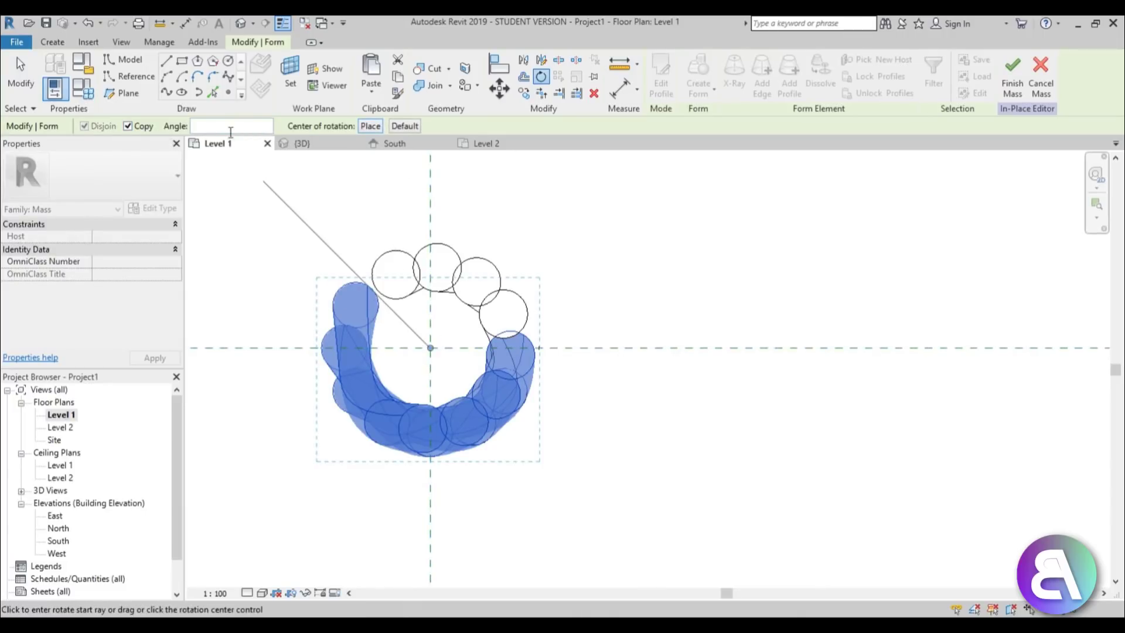
pyautogui.write('120')
pyautogui.press('Return')
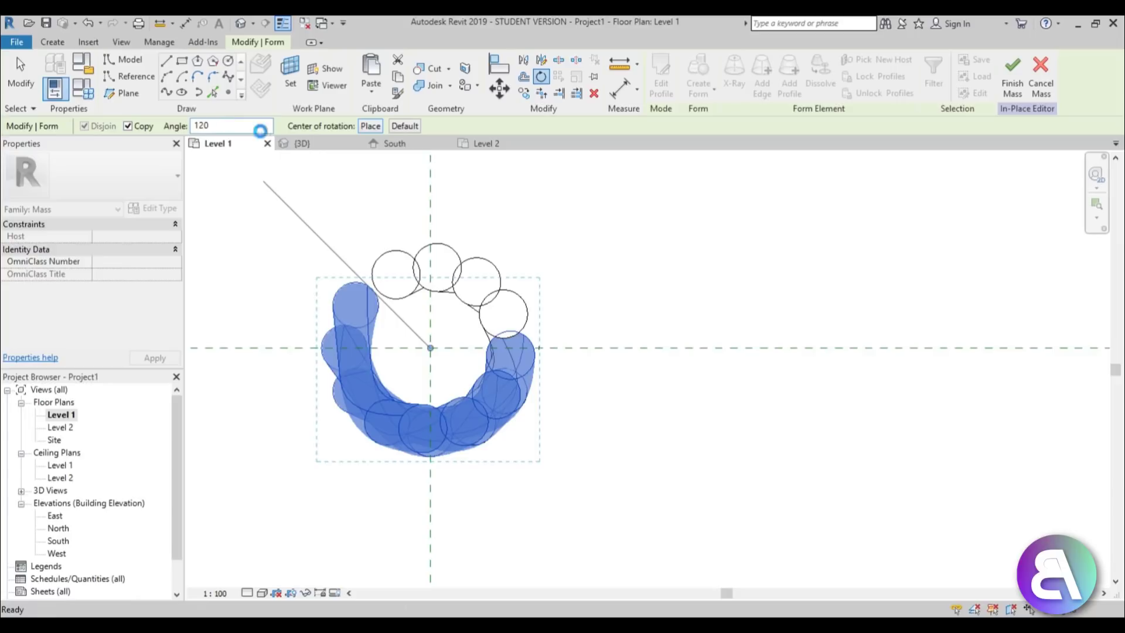
# - Select all twelve column forms in the 3D view and open the Material Browser for their material
pyautogui.click(241, 23)
pyautogui.keyDown('shift'); pyautogui.moveTo(703, 398); pyautogui.dragTo(650, 387, button='middle'); pyautogui.keyUp('shift')
pyautogui.scroll(-5, 513, 402)
pyautogui.keyDown('shift'); pyautogui.moveTo(513, 402); pyautogui.dragTo(613, 444, button='middle'); pyautogui.keyUp('shift')
pyautogui.click(496, 381)
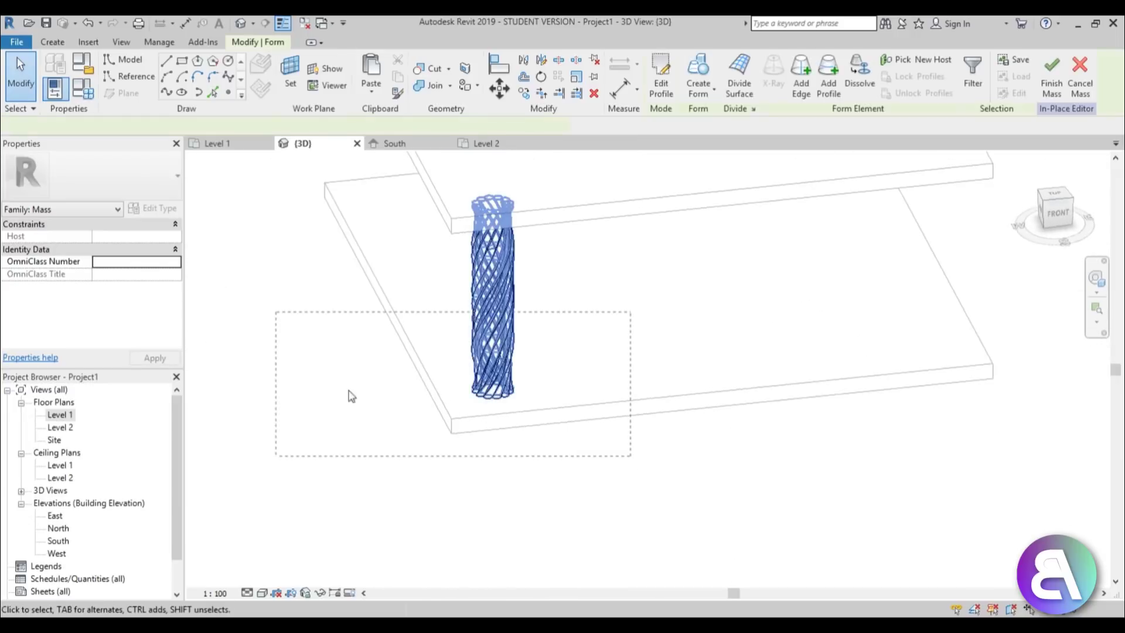
pyautogui.click(171, 275)
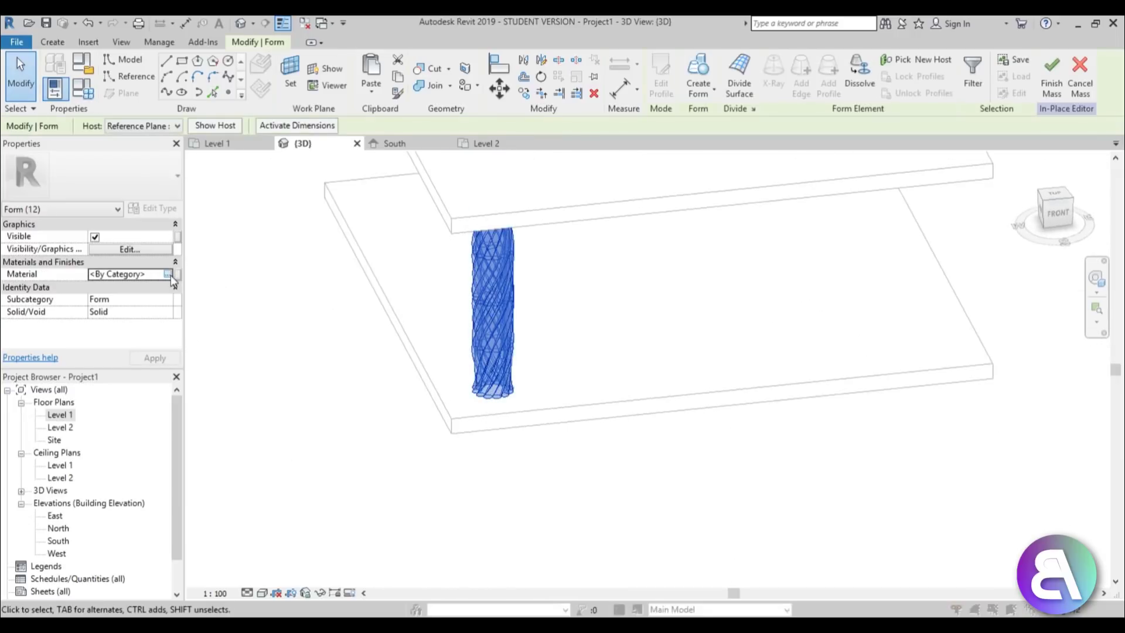
pyautogui.click(169, 275)
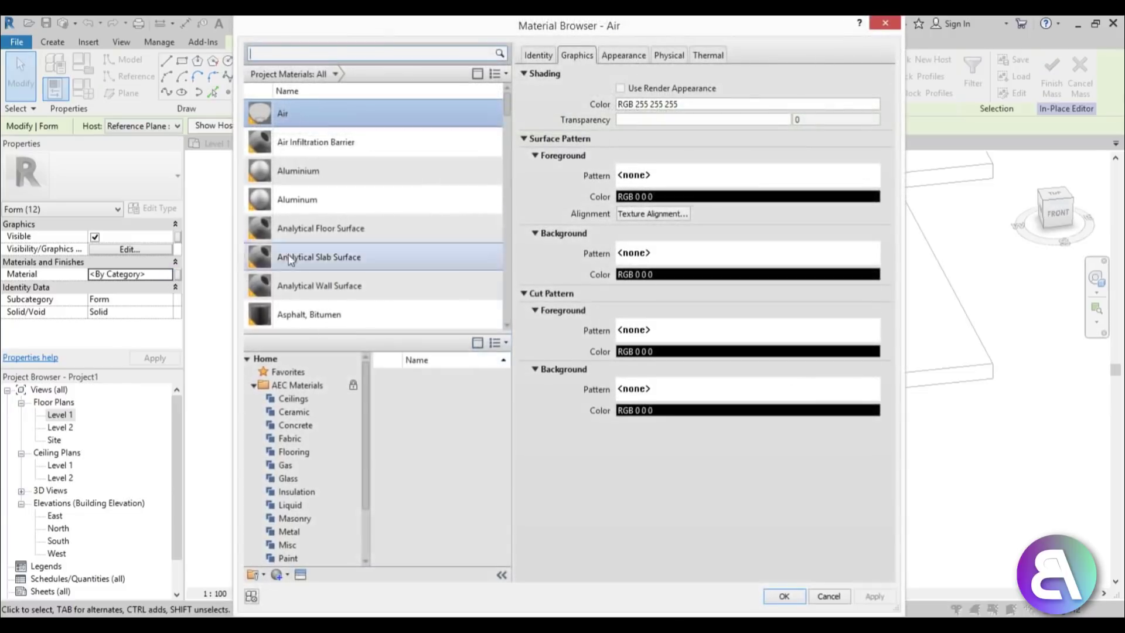
# - Search the materials for stone, assign Travertine to the selected forms and finish the in-place mass
pyautogui.click(276, 54)
pyautogui.write('stone')
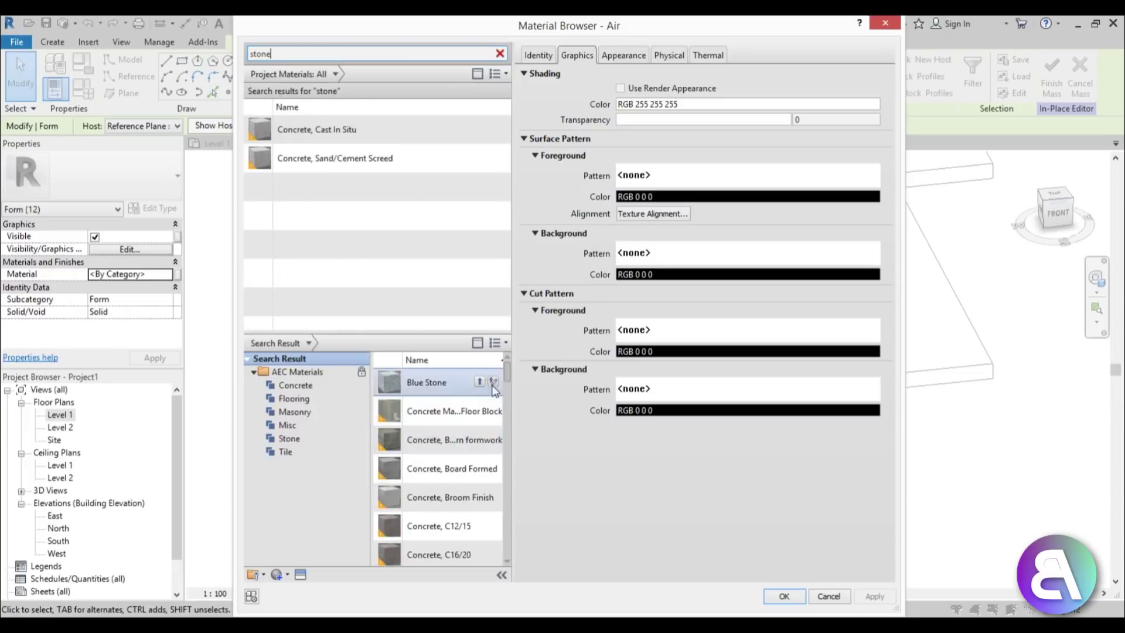
pyautogui.moveTo(507, 369); pyautogui.dragTo(512, 551)
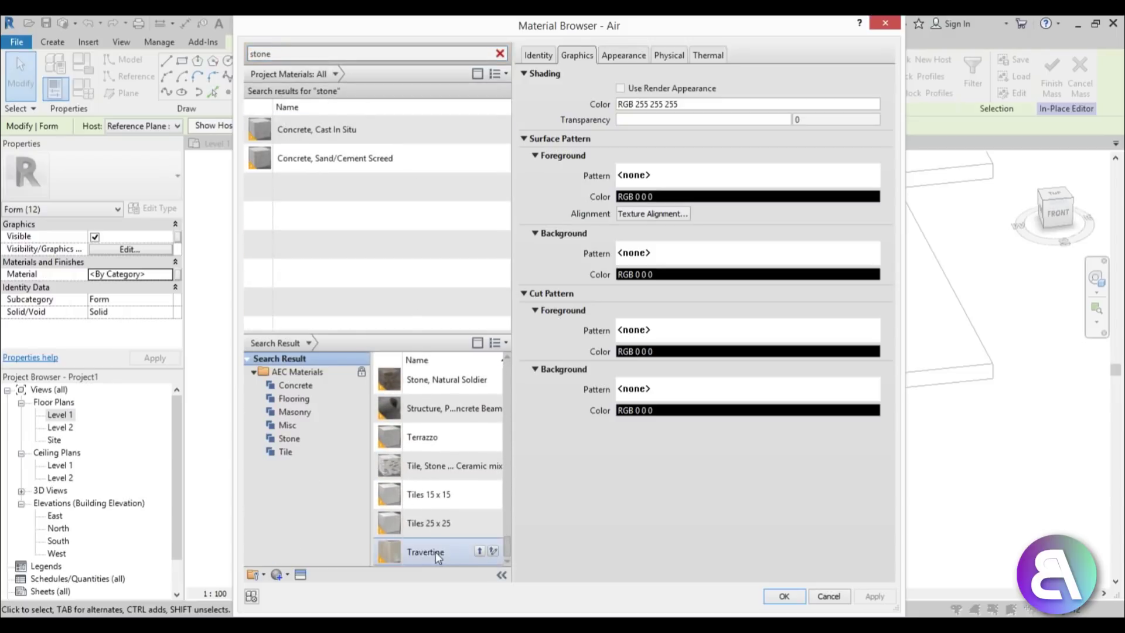
pyautogui.click(485, 550)
pyautogui.click(481, 551)
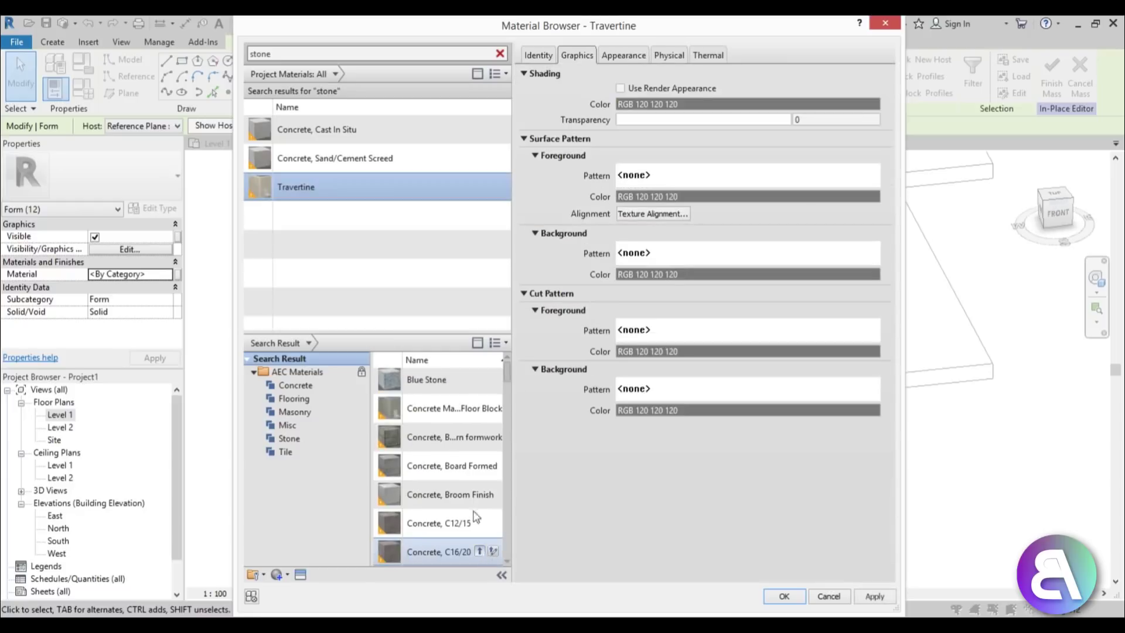
pyautogui.click(784, 596)
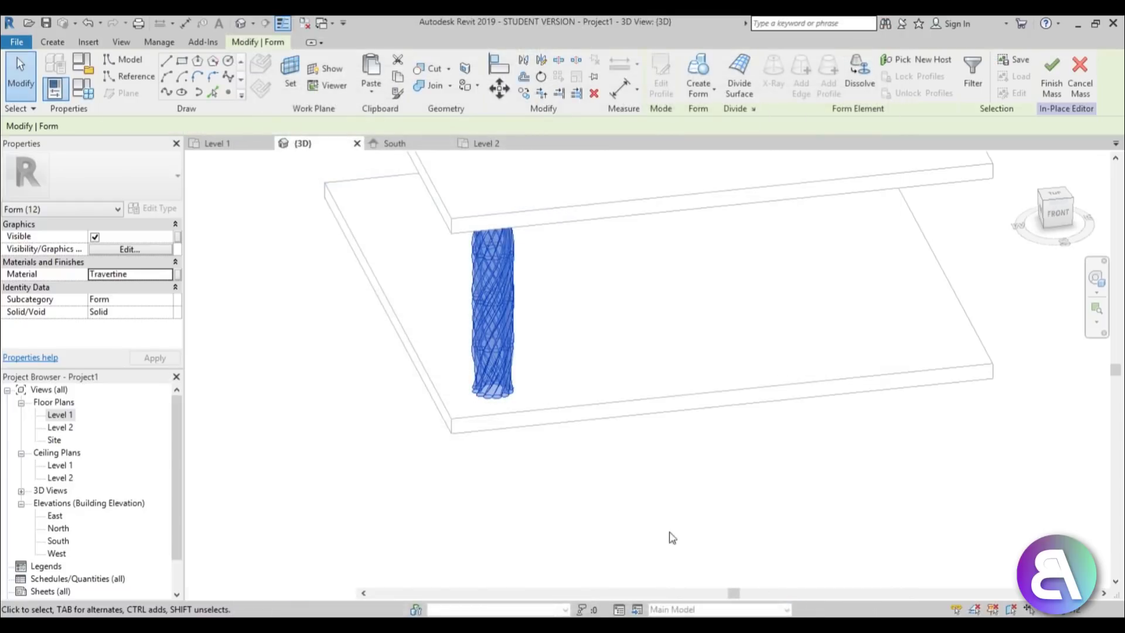
pyautogui.click(415, 417)
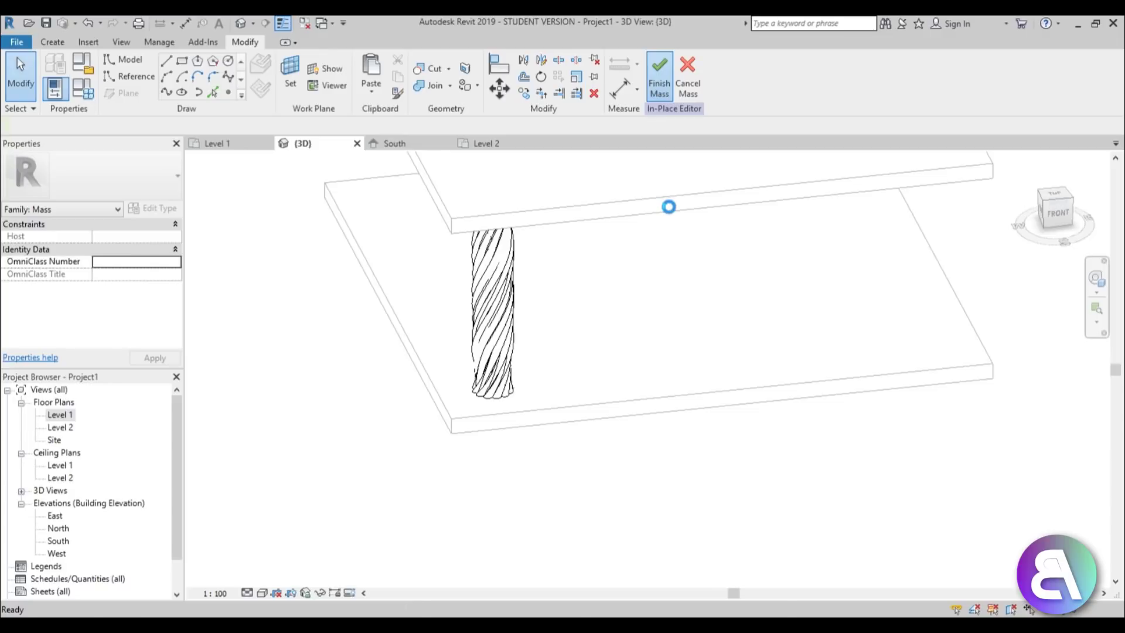
# - Mirror a copy of the column in the Level 1 plan across a vertical axis drawn from the midpoint of the floor's lower edge
pyautogui.click(501, 305)
pyautogui.click(501, 306)
pyautogui.doubleClick(58, 415)
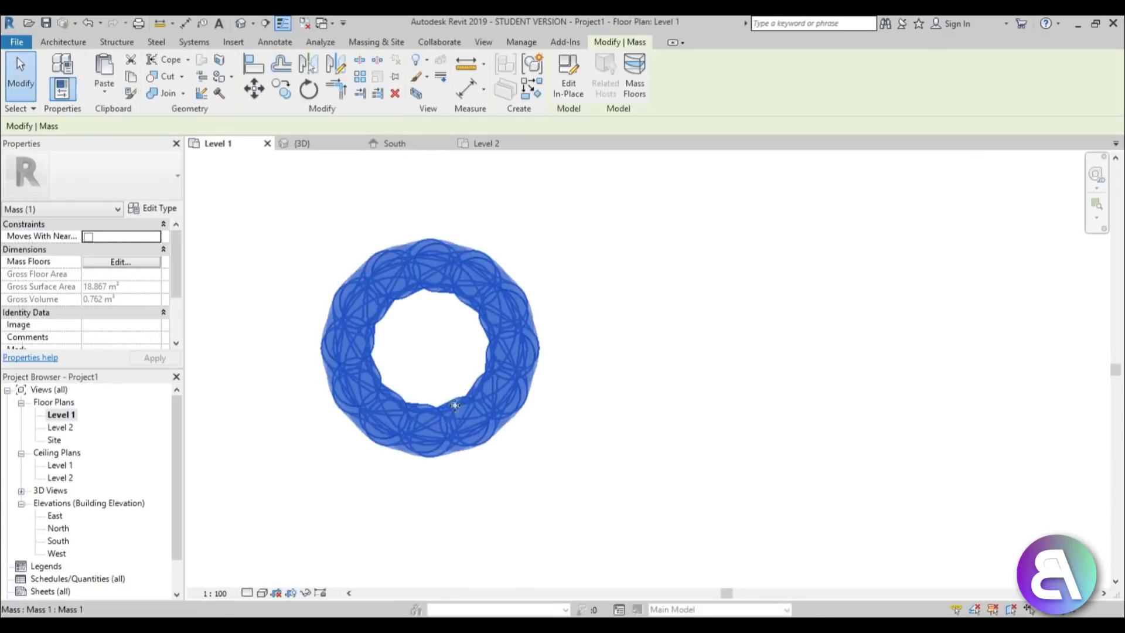
pyautogui.scroll(-6, 402, 397)
pyautogui.press('d')
pyautogui.press('m')
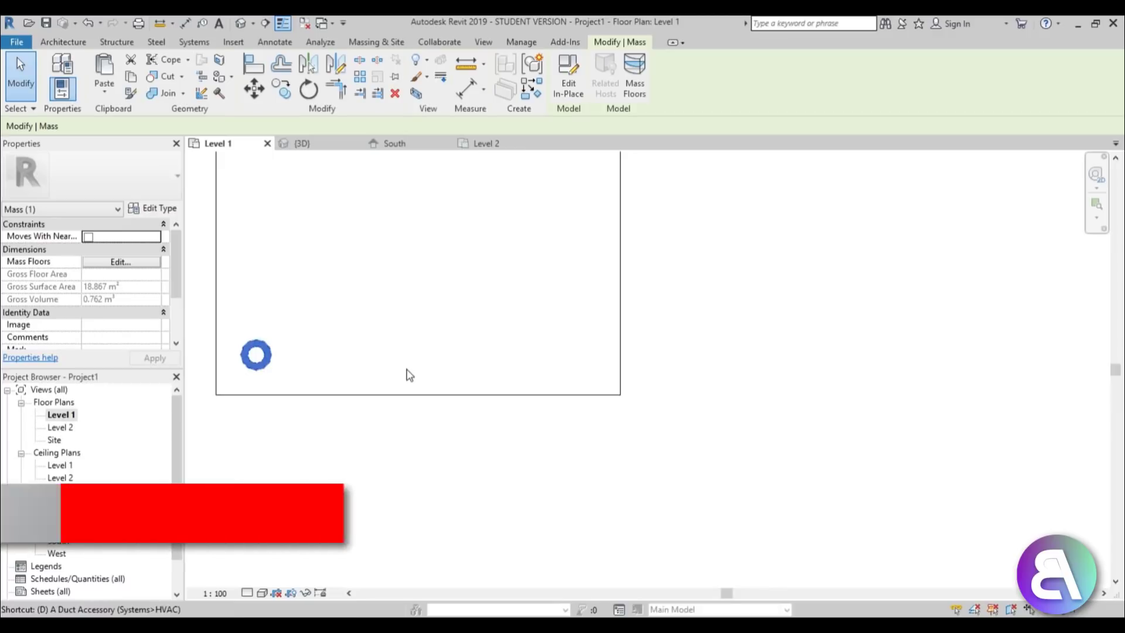
pyautogui.click(418, 395)
pyautogui.scroll(-3, 417, 395)
pyautogui.click(417, 276)
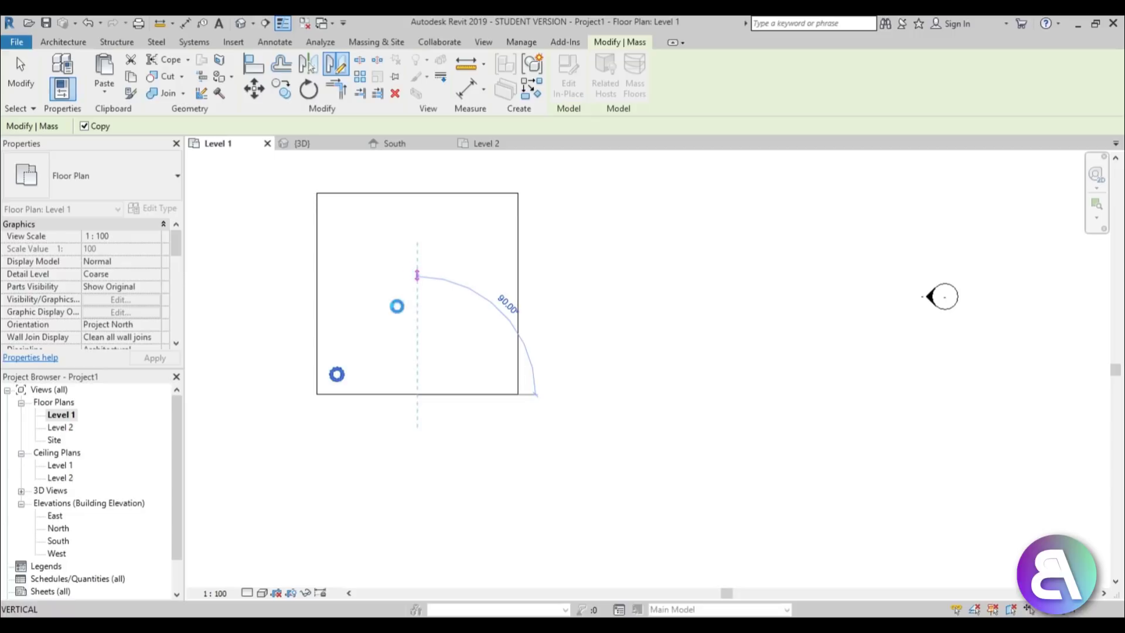
pyautogui.press('Return')
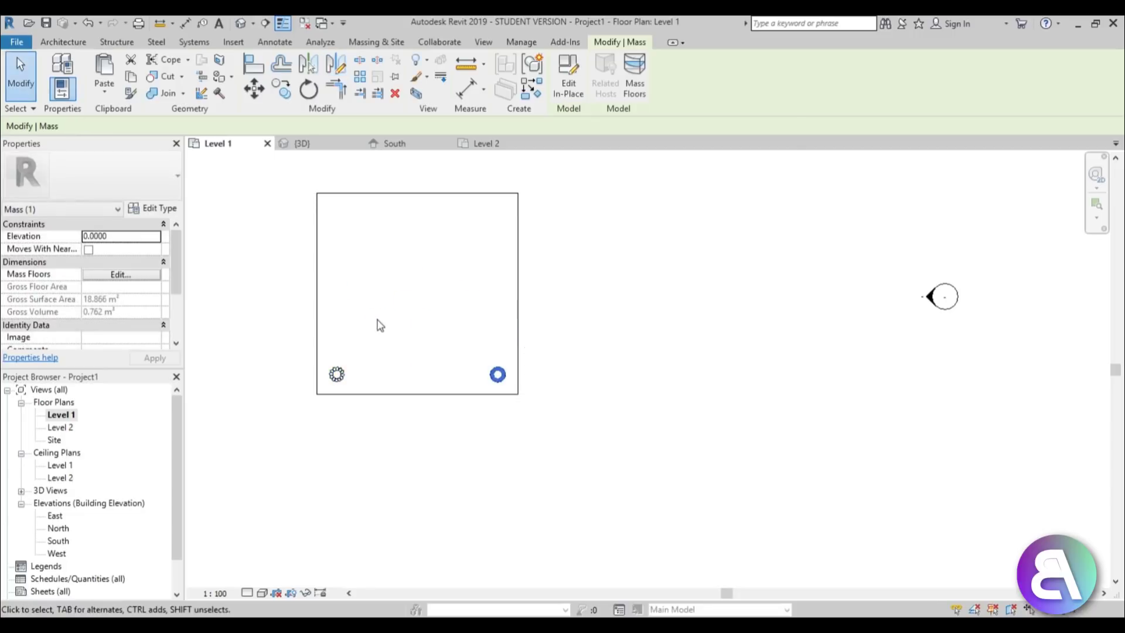
# - Mirror copies of both columns across a horizontal axis drawn between the midpoints of the floor's two side edges
pyautogui.moveTo(269, 306); pyautogui.dragTo(558, 403)
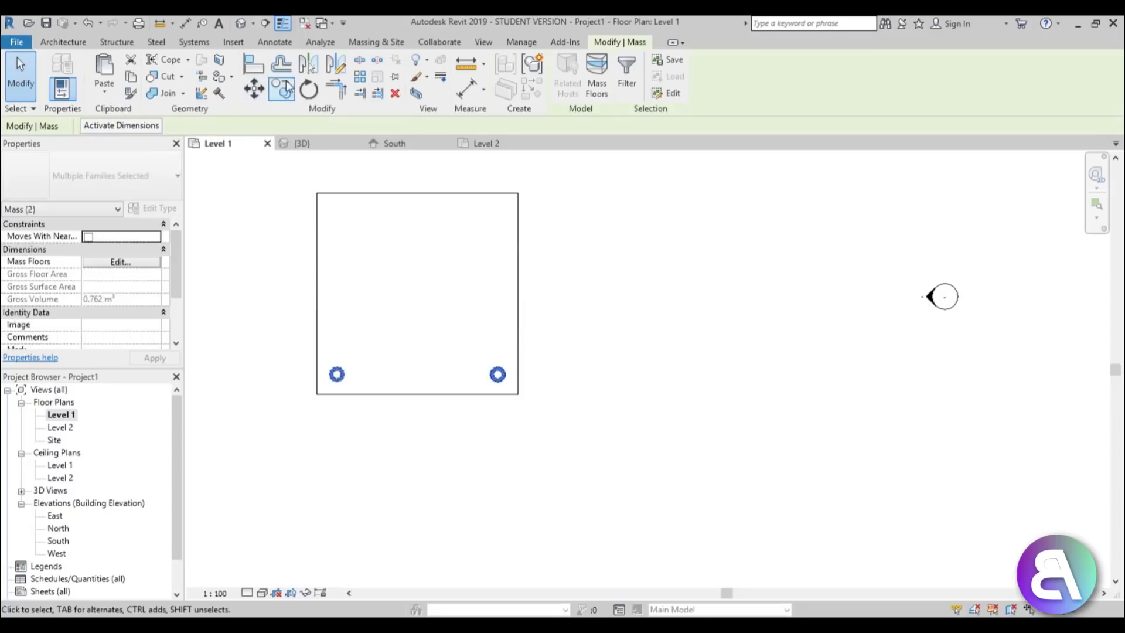
pyautogui.press('d')
pyautogui.press('m')
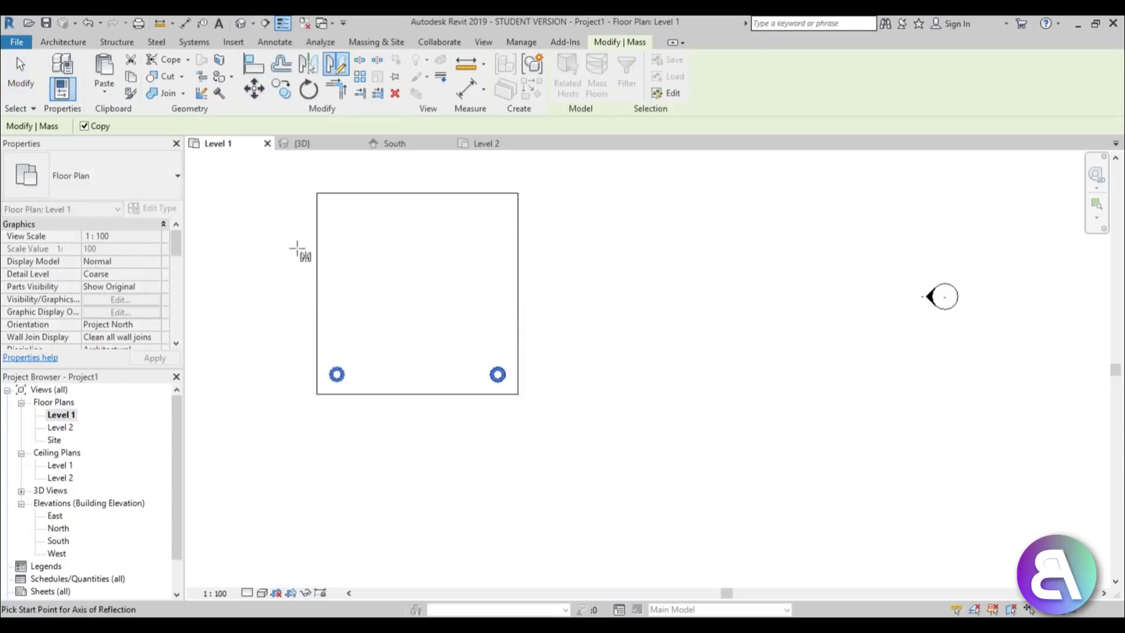
pyautogui.click(317, 294)
pyautogui.click(518, 293)
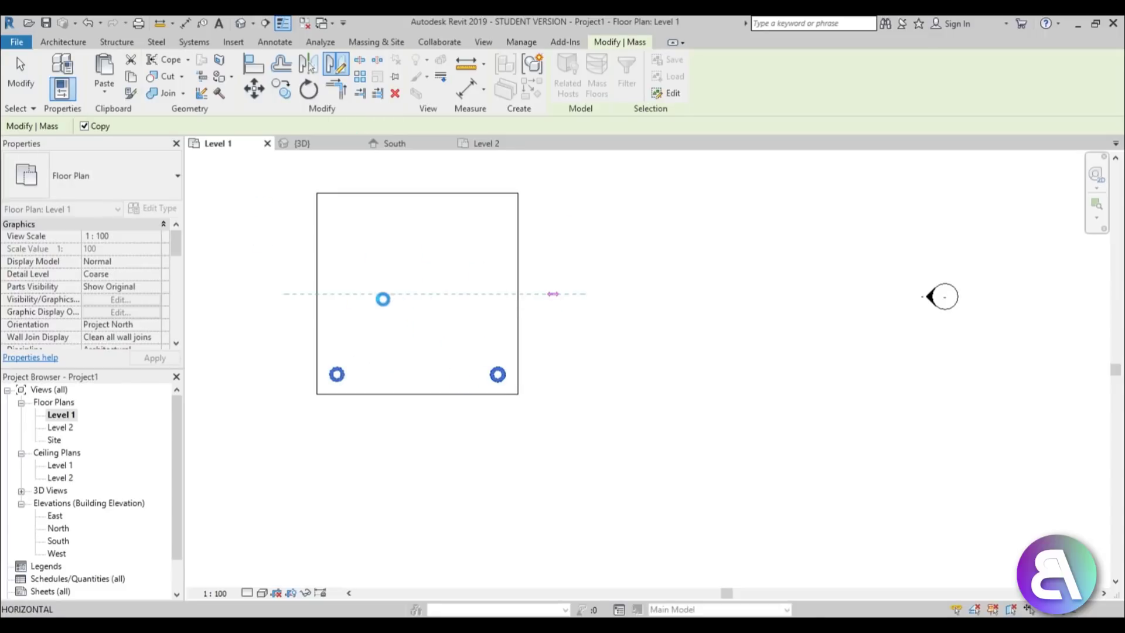
# - Complete the mirrored copies of the two lower columns at the floor's upper corners and clear the selection
pyautogui.click(381, 293)
pyautogui.moveTo(335, 235); pyautogui.dragTo(352, 230)
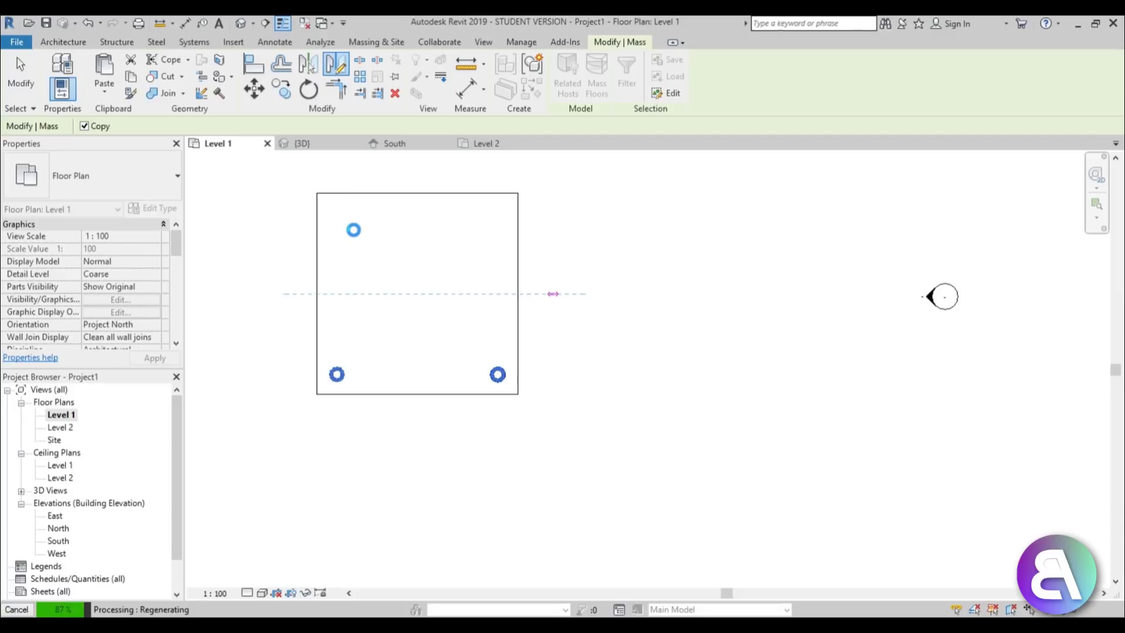
pyautogui.click(227, 221)
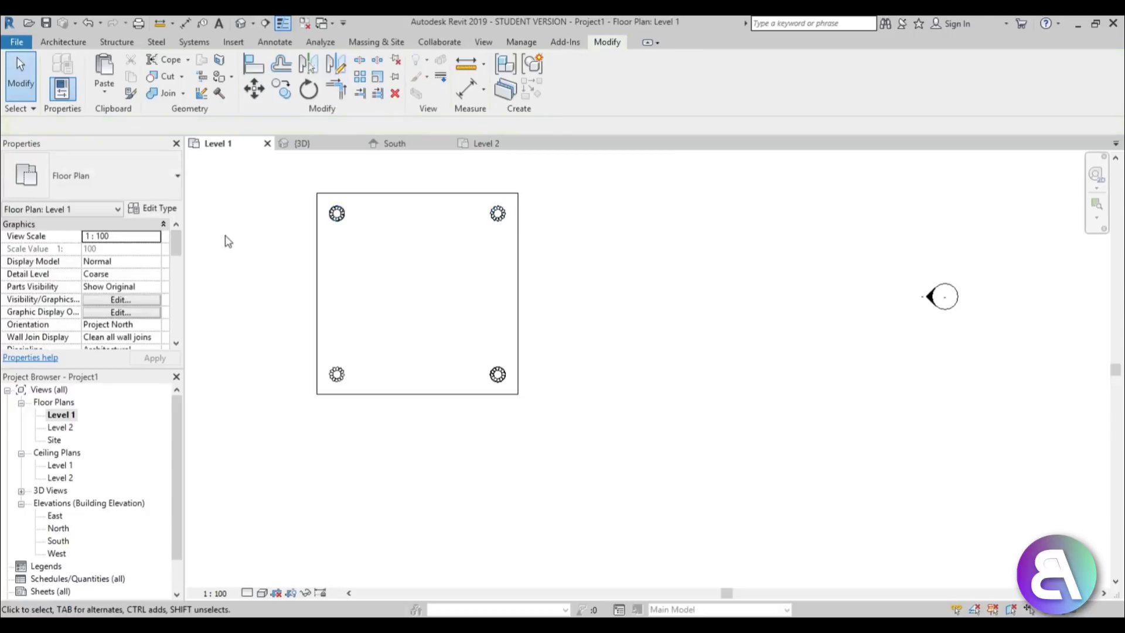
# - Create a perspective camera view in the Level 1 plan, looking from outside the floor's lower-left corner toward the upper-right column
pyautogui.click(253, 22)
pyautogui.click(258, 57)
pyautogui.scroll(-3, 472, 143)
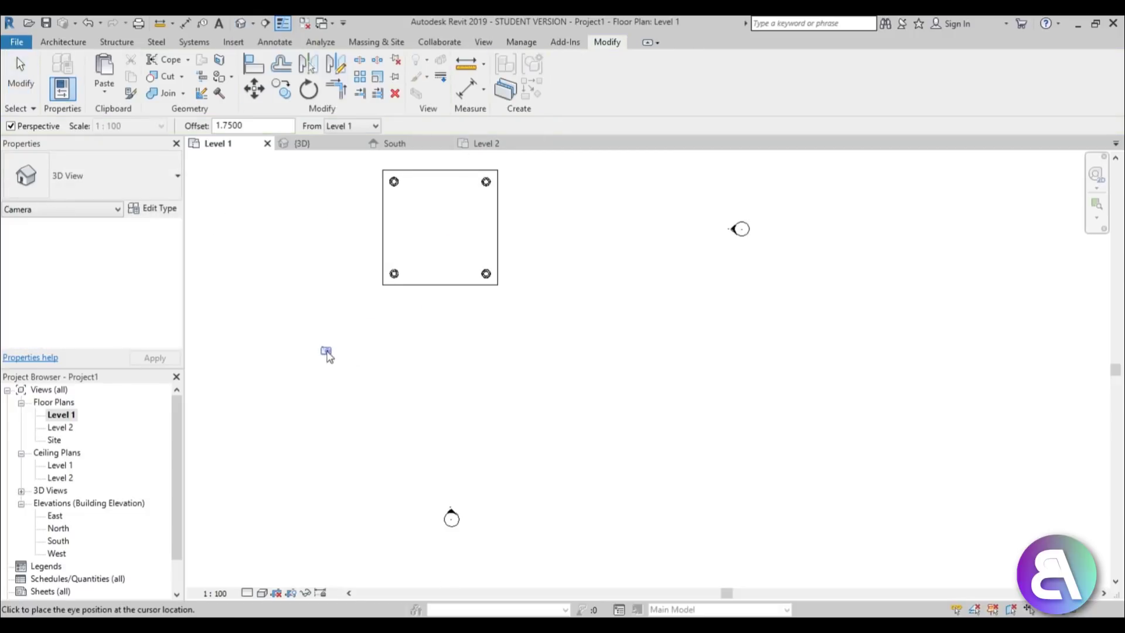
pyautogui.click(326, 350)
pyautogui.click(483, 206)
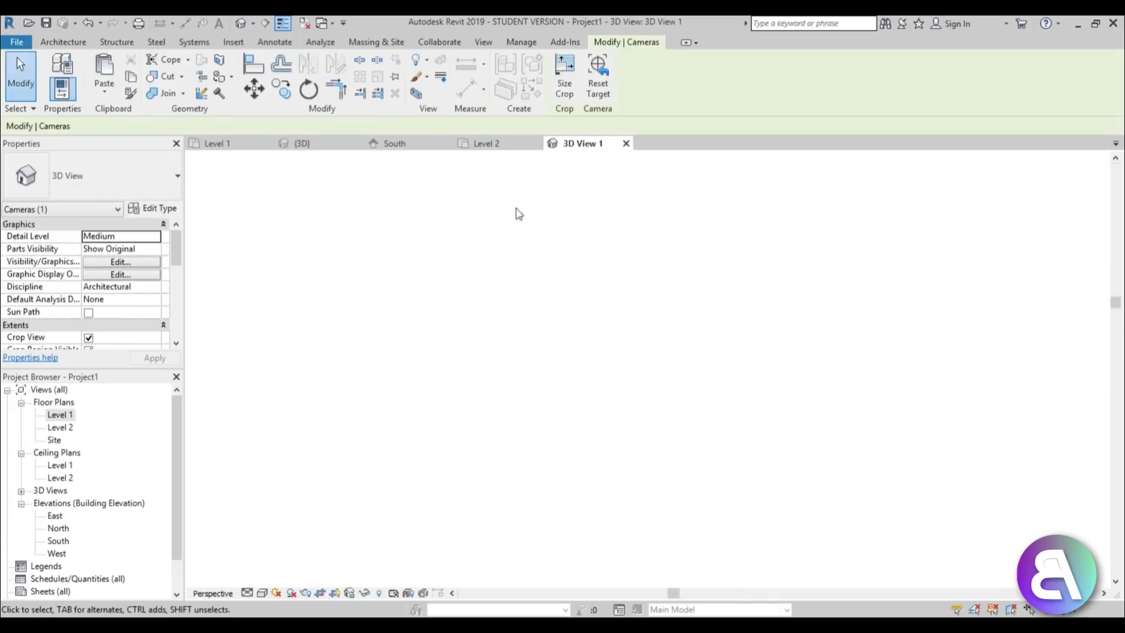
# - Widen the camera view's crop region on both sides so both floors and all the columns fit inside
pyautogui.moveTo(655, 353); pyautogui.dragTo(589, 273, button='middle')
pyautogui.moveTo(284, 345); pyautogui.dragTo(244, 345)
pyautogui.moveTo(813, 344); pyautogui.dragTo(930, 346)
pyautogui.click(549, 379)
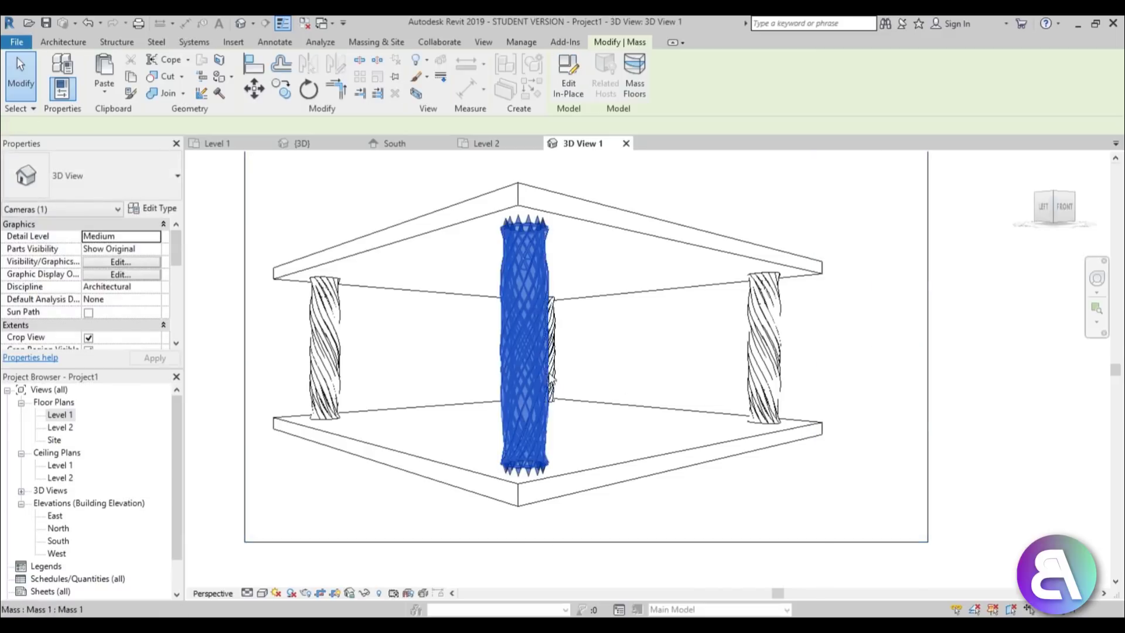
# - Orbit the camera slightly toward the front of the model and adjust the crop region's height to frame both floors
pyautogui.keyDown('shift'); pyautogui.moveTo(550, 379); pyautogui.dragTo(580, 372, button='middle'); pyautogui.keyUp('shift')
pyautogui.click(571, 499)
pyautogui.moveTo(578, 497); pyautogui.dragTo(645, 464)
pyautogui.moveTo(597, 188); pyautogui.dragTo(596, 214)
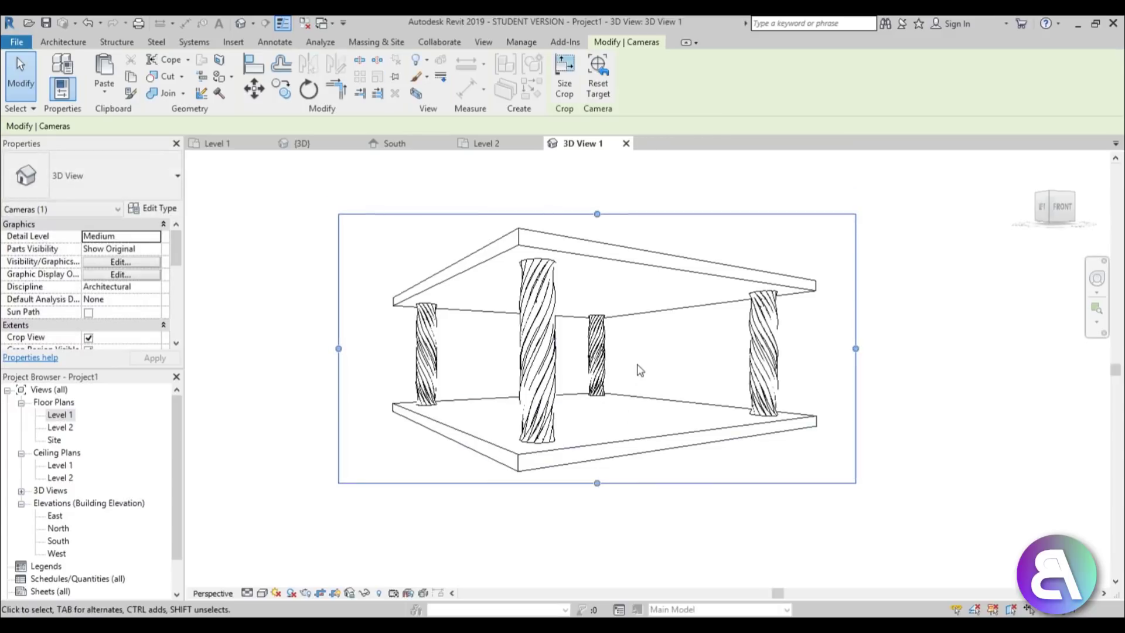
pyautogui.moveTo(595, 486); pyautogui.dragTo(595, 577)
pyautogui.scroll(2, 622, 402)
pyautogui.click(623, 402)
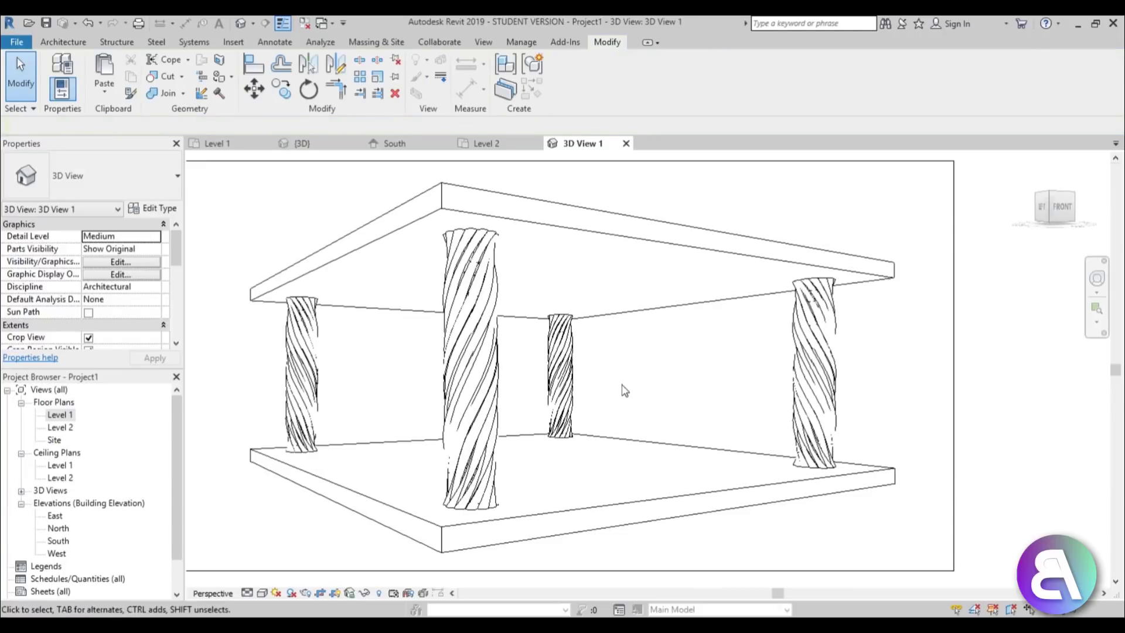
# - Render the perspective view at Medium quality
pyautogui.moveTo(623, 395); pyautogui.dragTo(646, 389, button='middle')
pyautogui.press('r')
pyautogui.press('r')
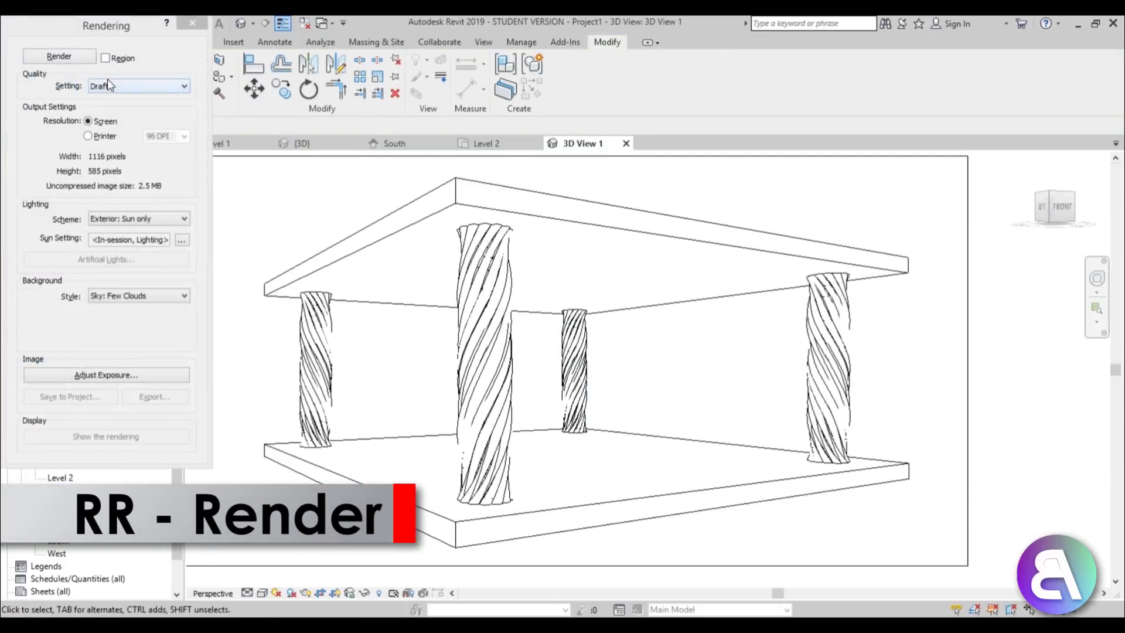
pyautogui.click(108, 83)
pyautogui.click(104, 108)
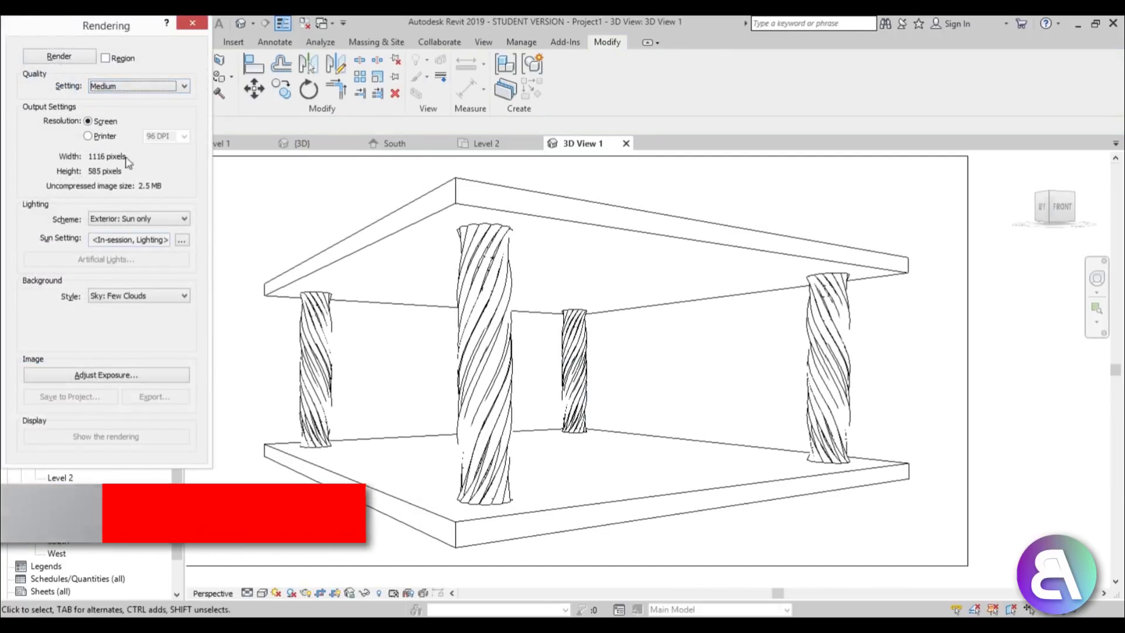
pyautogui.click(59, 56)
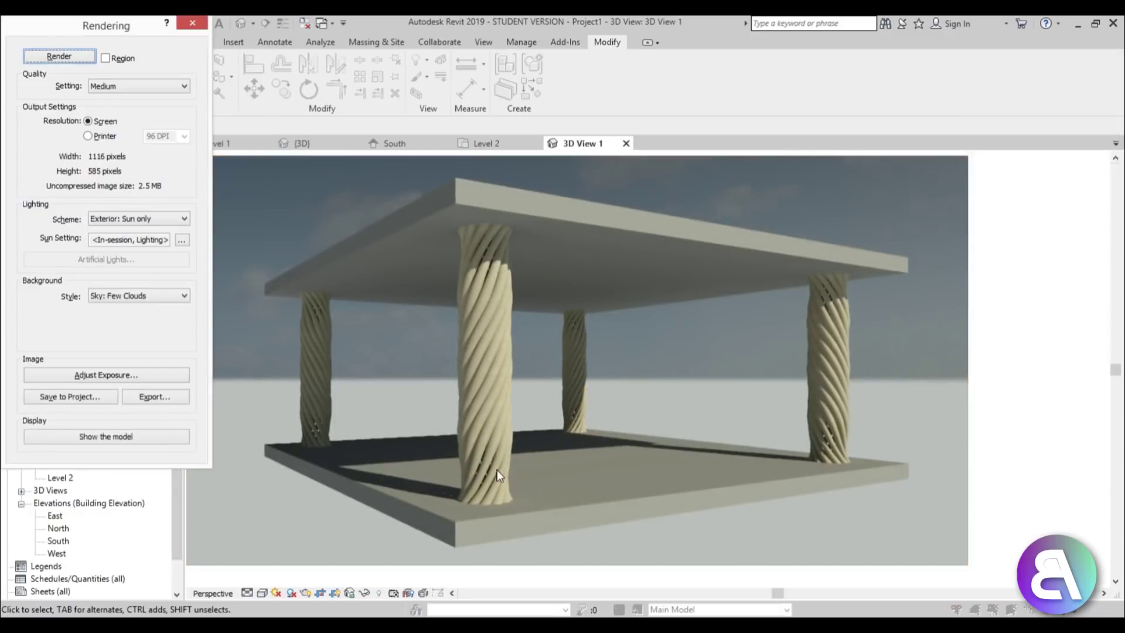
# - Examine the rendered twisted columns up close, especially the front column's base, and review the whole rendered image
pyautogui.scroll(5, 497, 498)
pyautogui.scroll(-3, 498, 487)
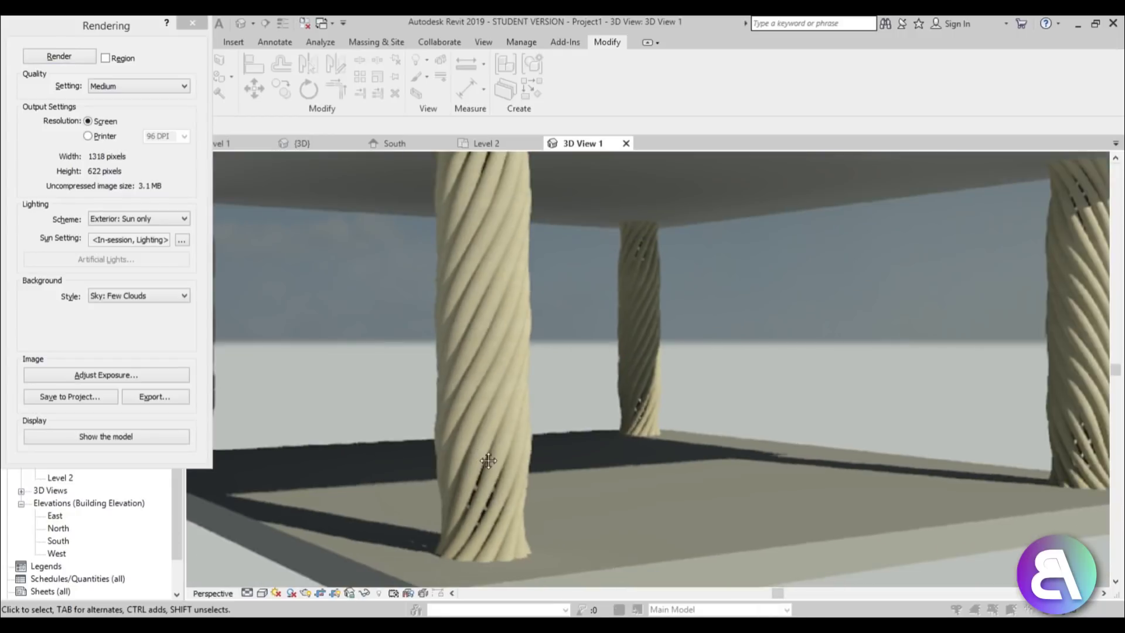
pyautogui.scroll(5, 455, 403)
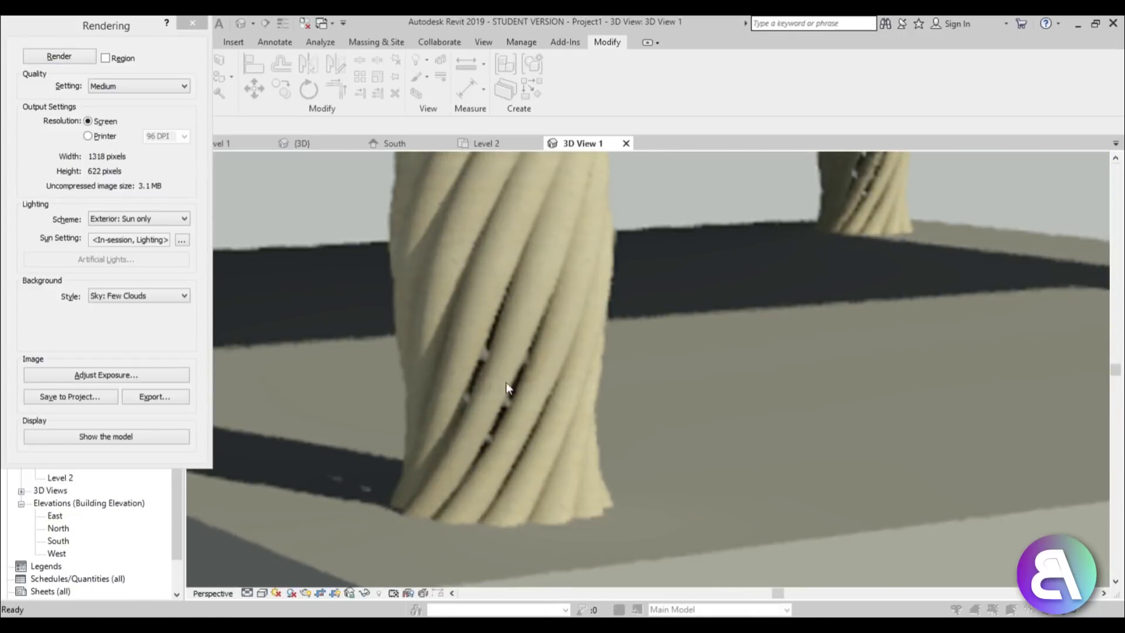
pyautogui.scroll(-3, 508, 380)
pyautogui.moveTo(529, 412); pyautogui.dragTo(592, 435, button='middle')
pyautogui.scroll(-3, 592, 435)
pyautogui.moveTo(651, 322); pyautogui.dragTo(518, 369, button='middle')
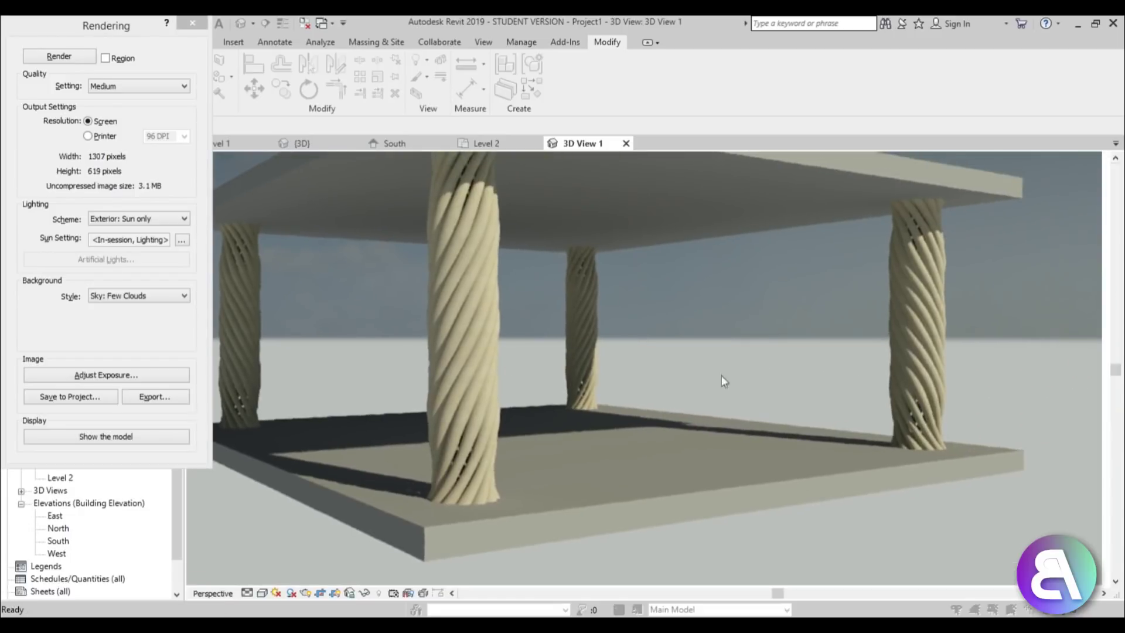
pyautogui.moveTo(612, 391); pyautogui.dragTo(623, 394, button='middle')
pyautogui.scroll(-2, 481, 251)
pyautogui.moveTo(475, 287); pyautogui.dragTo(558, 342, button='middle')
pyautogui.scroll(-2, 540, 314)
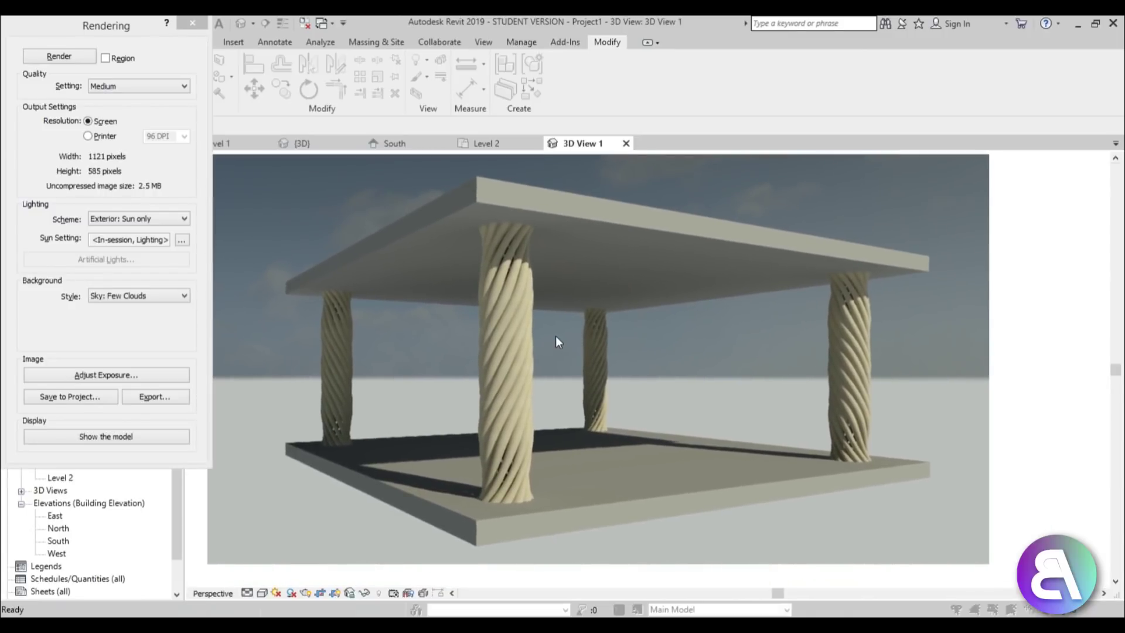